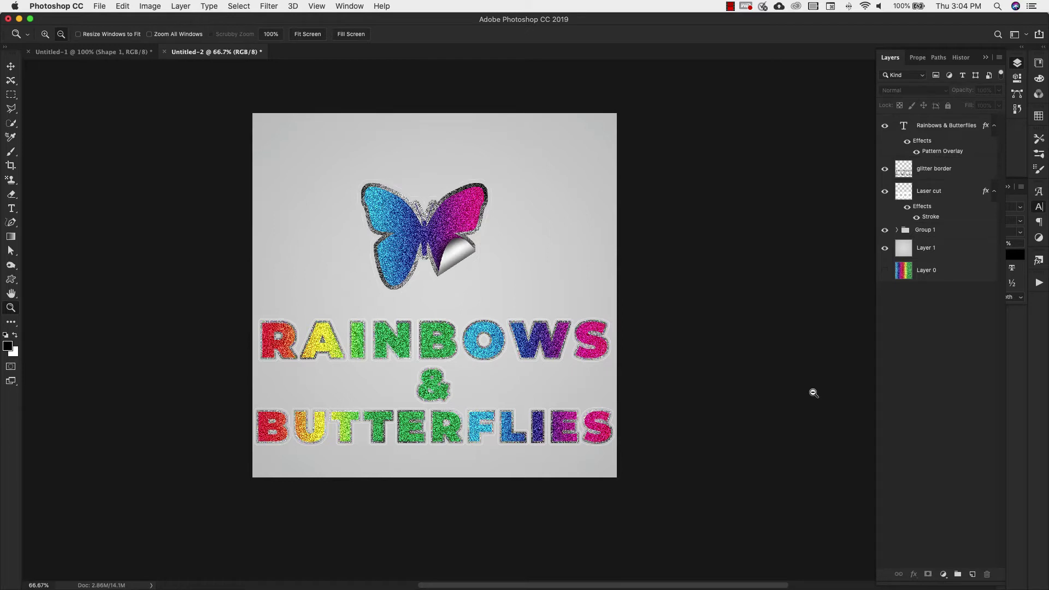
# - Examine the finished rainbow glitter butterfly sticker and its lettering up close
pyautogui.scroll(-1, 534, 274)
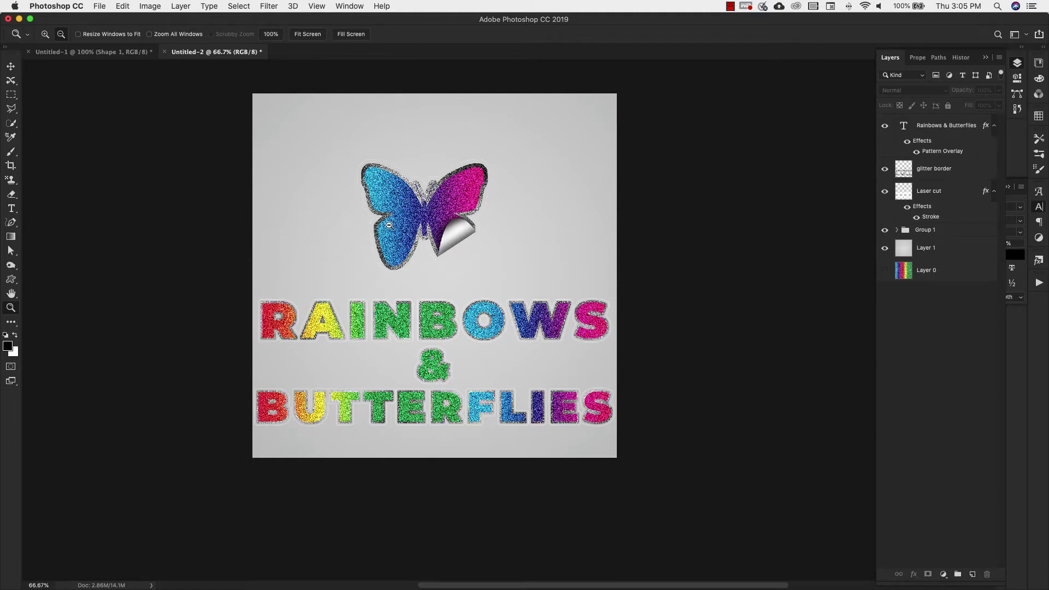
pyautogui.scroll(-2, 372, 224)
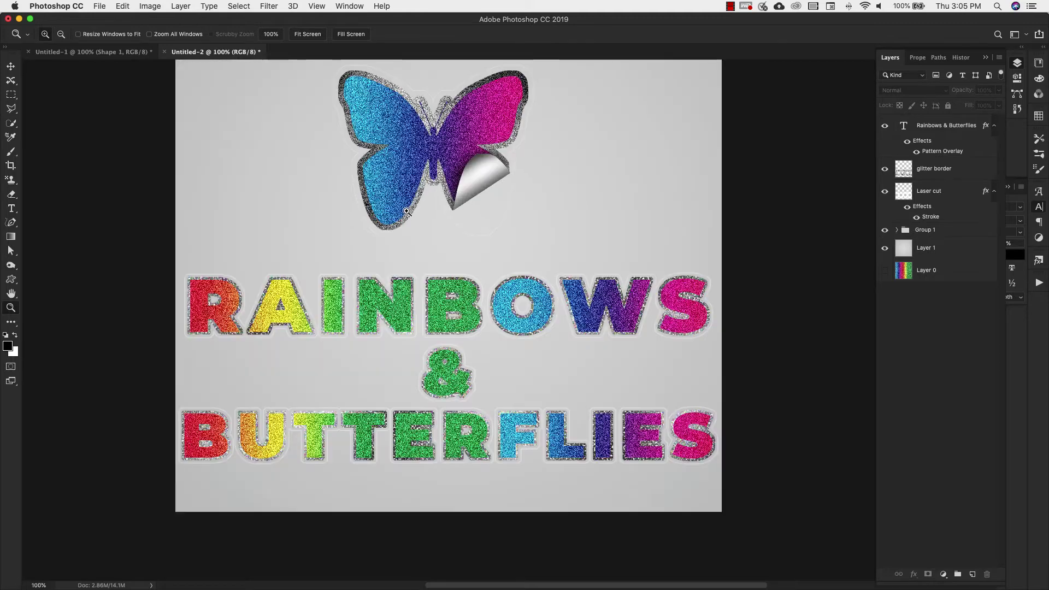
pyautogui.click(407, 212)
pyautogui.click(407, 212)
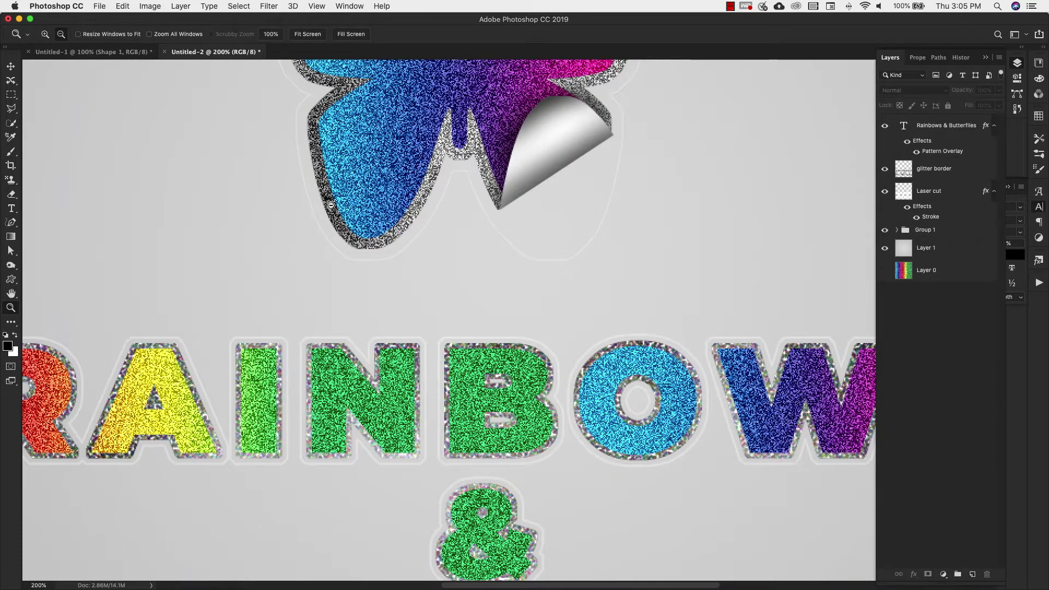
pyautogui.keyDown('alt'); pyautogui.click(443, 154); pyautogui.keyUp('alt')
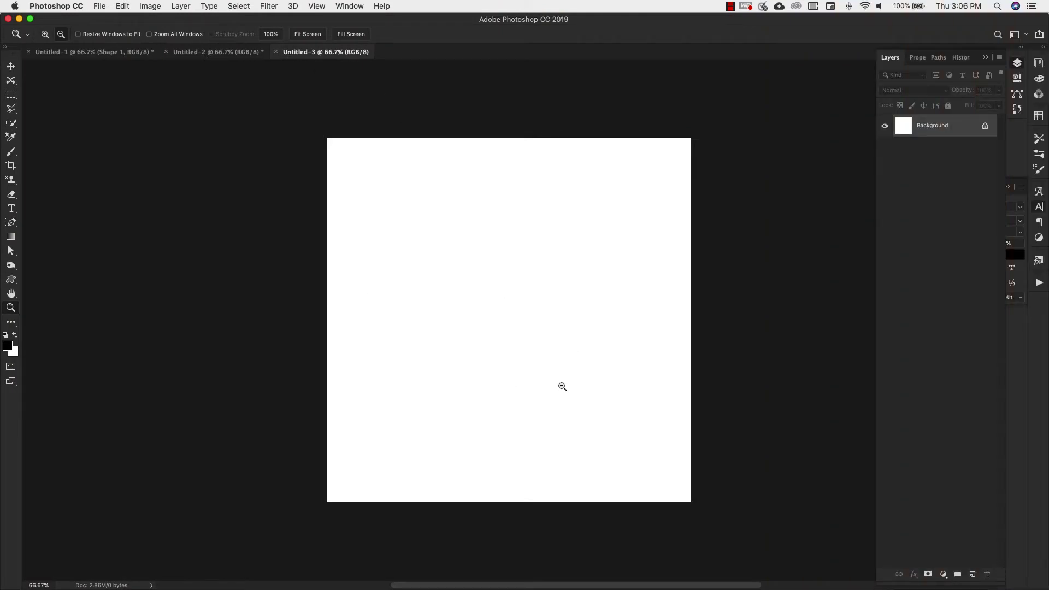
# - Unlock the Background layer and set the foreground color to #b6b7b8
pyautogui.click(985, 126)
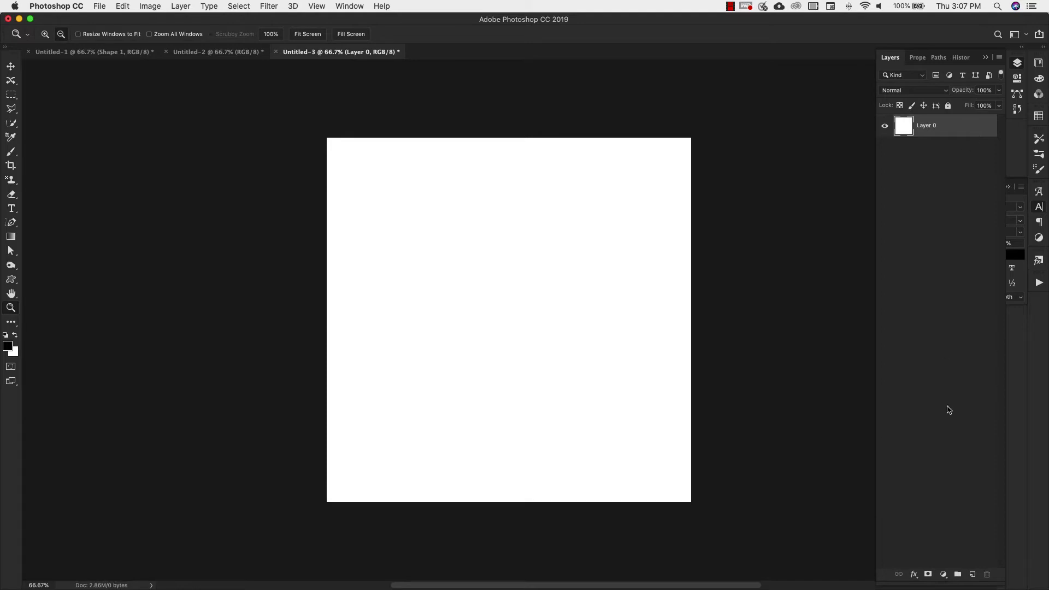
pyautogui.click(8, 349)
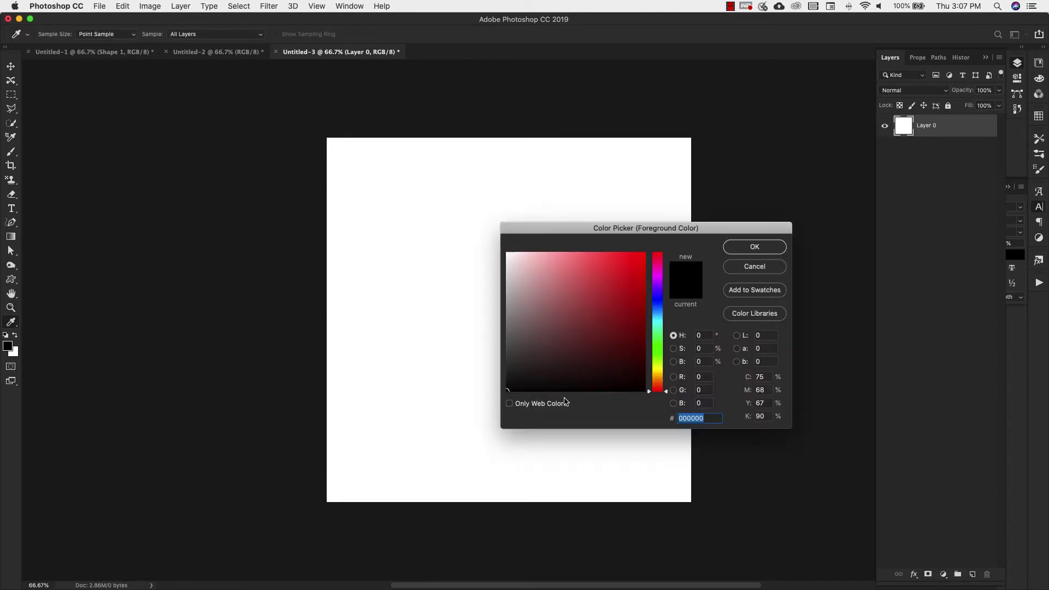
pyautogui.write('b6')
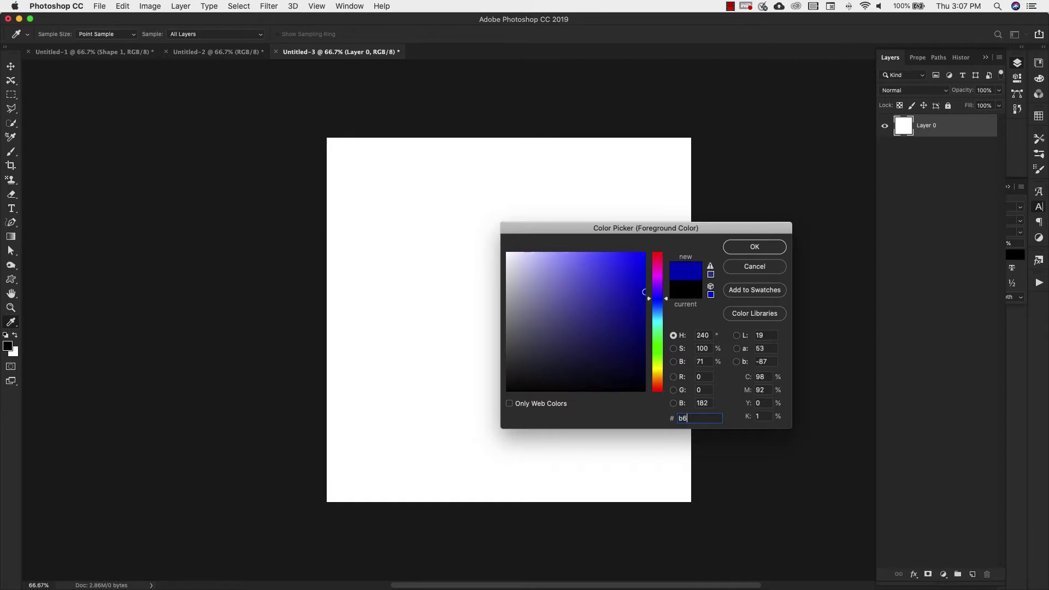
pyautogui.write('b7b8')
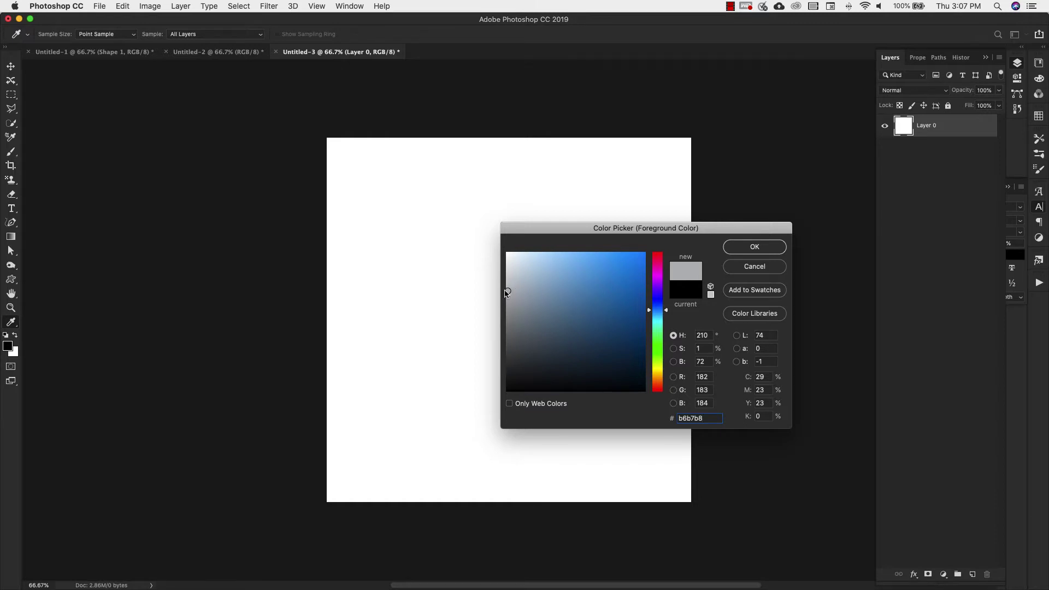
pyautogui.press('Return')
pyautogui.press('z')
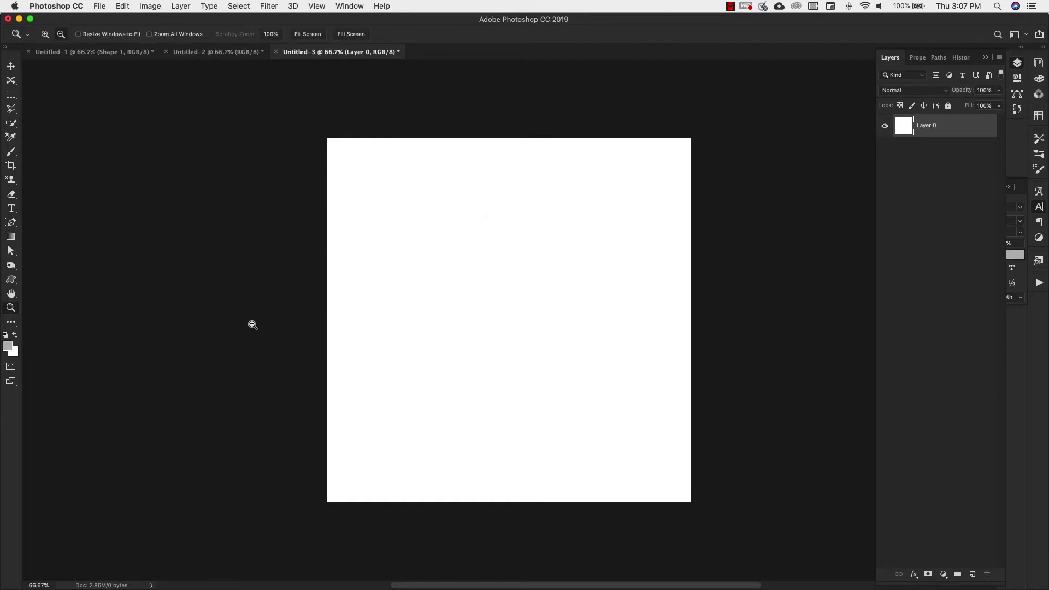
# - Set the background color to #dedede
pyautogui.click(13, 353)
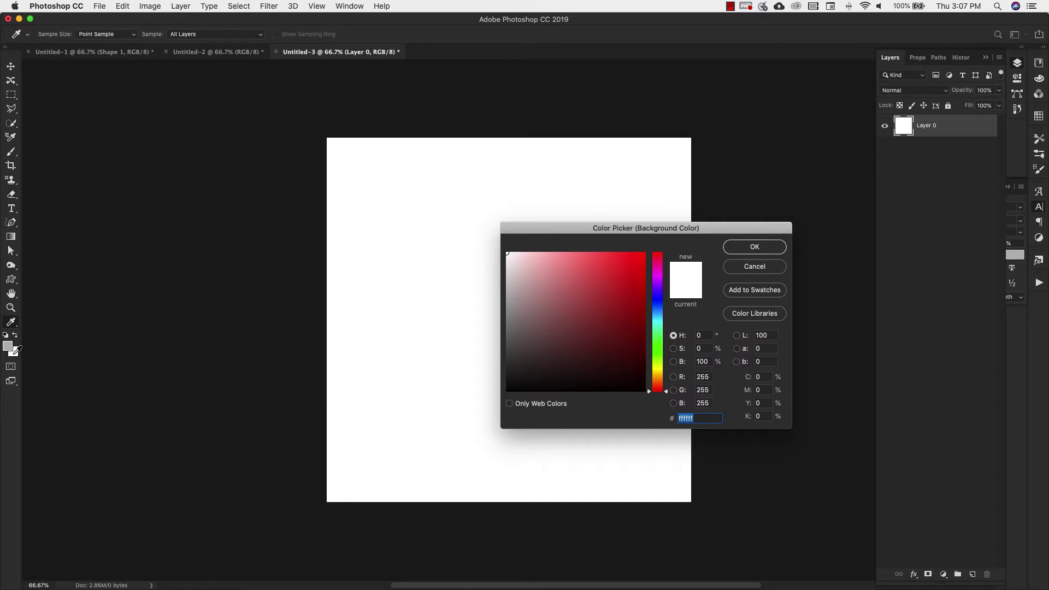
pyautogui.write('de')
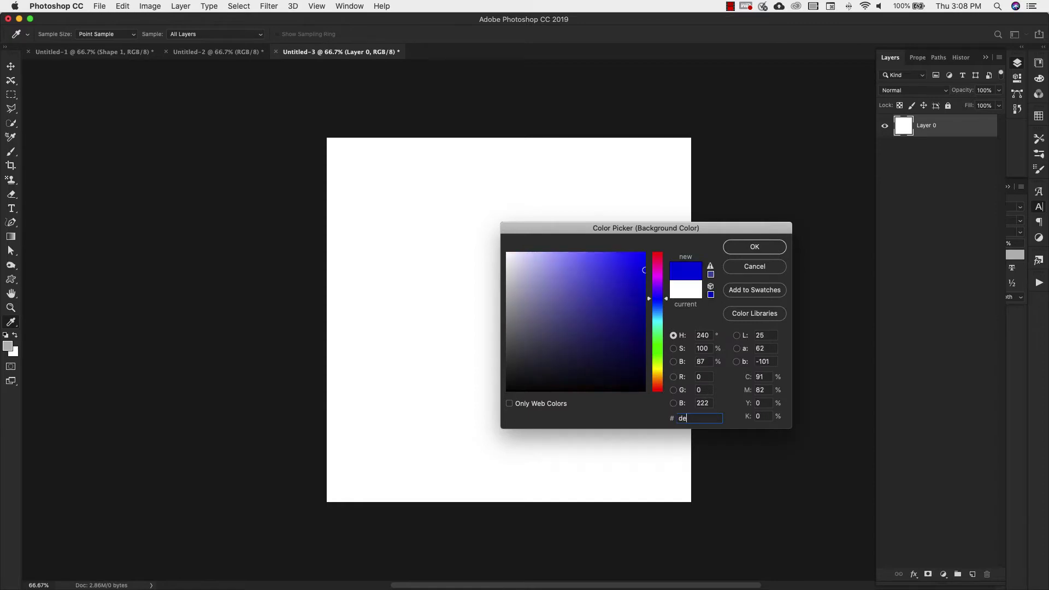
pyautogui.write('dede')
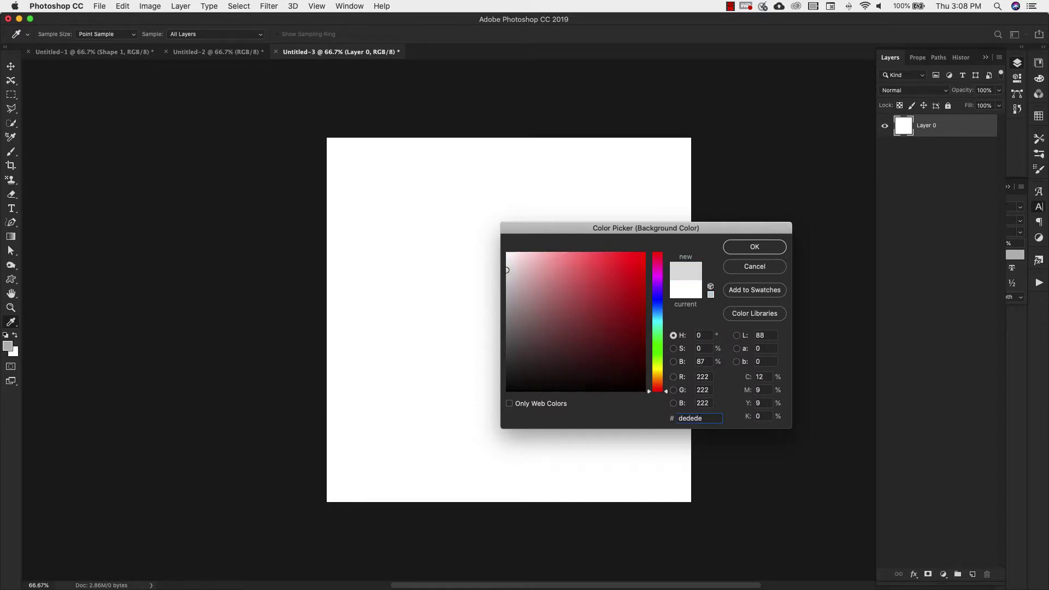
pyautogui.click(755, 247)
pyautogui.press('z')
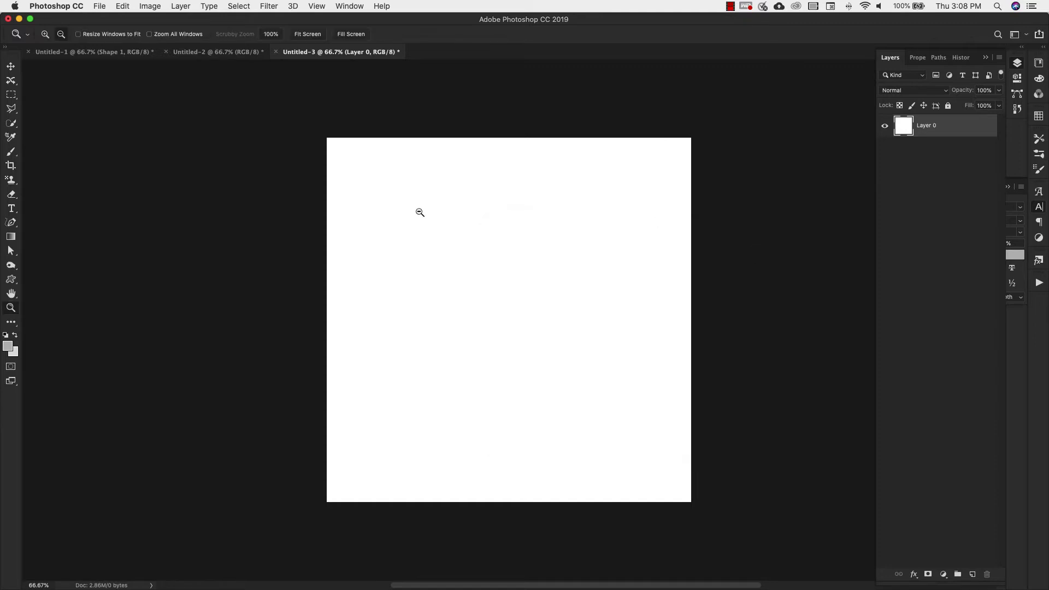
# - Swap the two grays and fill the layer with a radial gradient from the canvas center outward, lighter gray in the middle
pyautogui.click(11, 238)
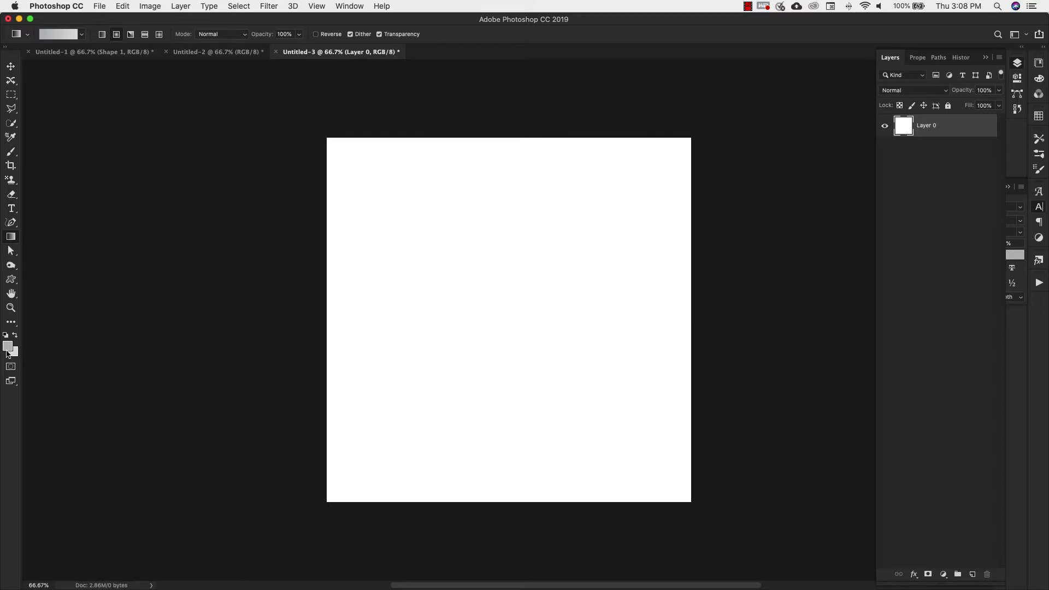
pyautogui.press('x')
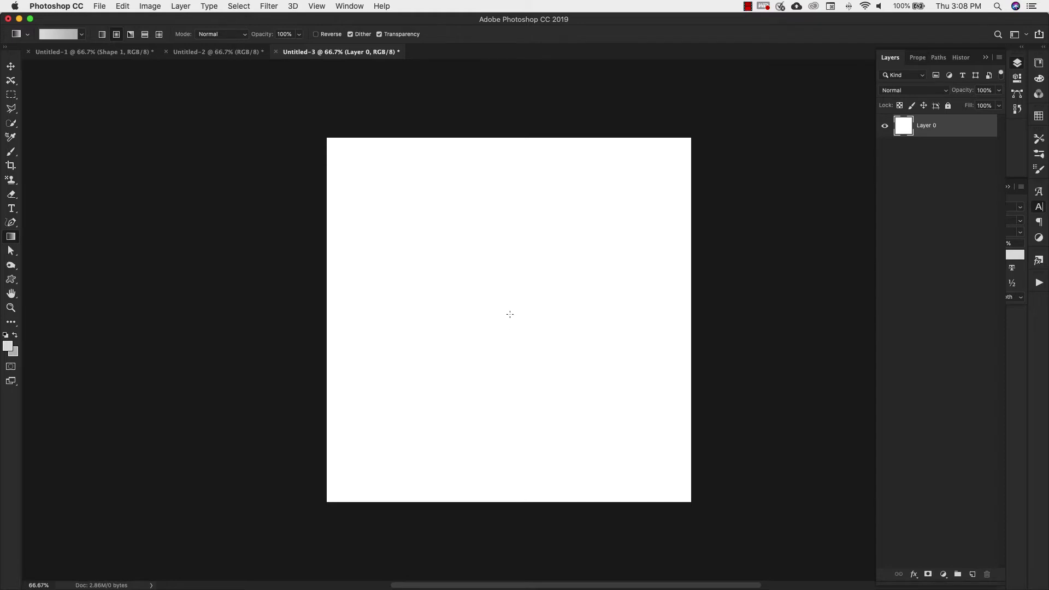
pyautogui.moveTo(467, 313); pyautogui.dragTo(95, 313)
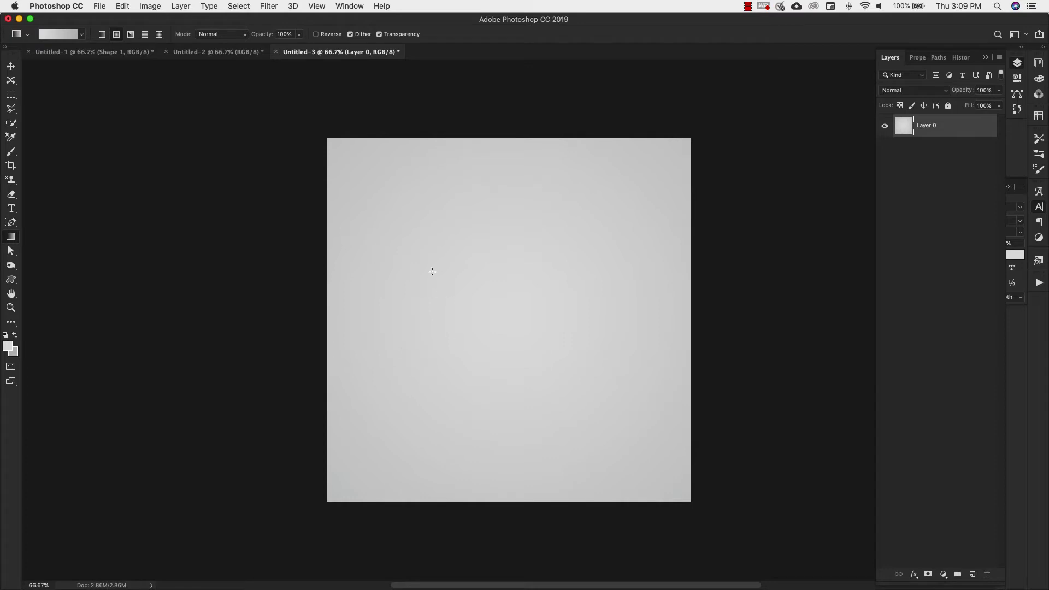
# - Rename the gray gradient layer as bg and add a new layer above it filled with white
pyautogui.doubleClick(927, 125)
pyautogui.write('bg')
pyautogui.click(925, 506)
pyautogui.click(972, 575)
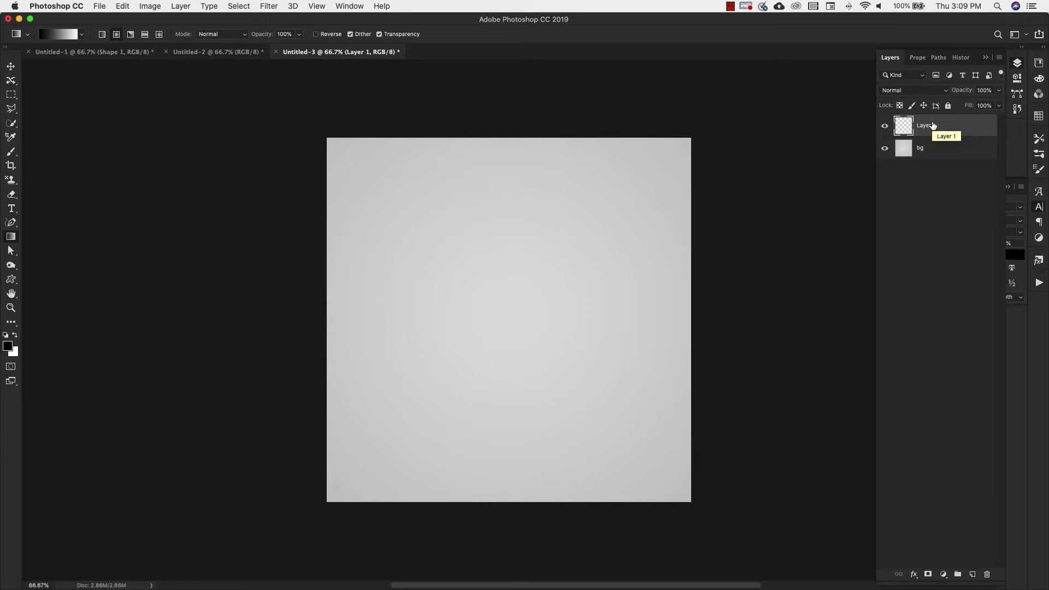
pyautogui.press('super+BackSpace')
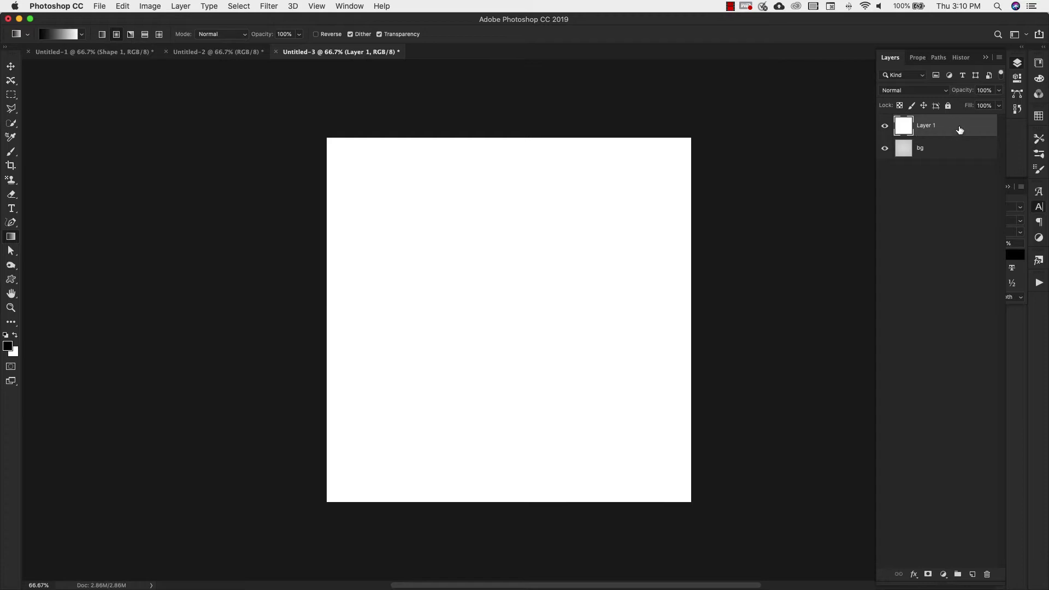
# - Add a Gradient Overlay to the white layer using the Spectrum gradient preset
pyautogui.doubleClick(981, 128)
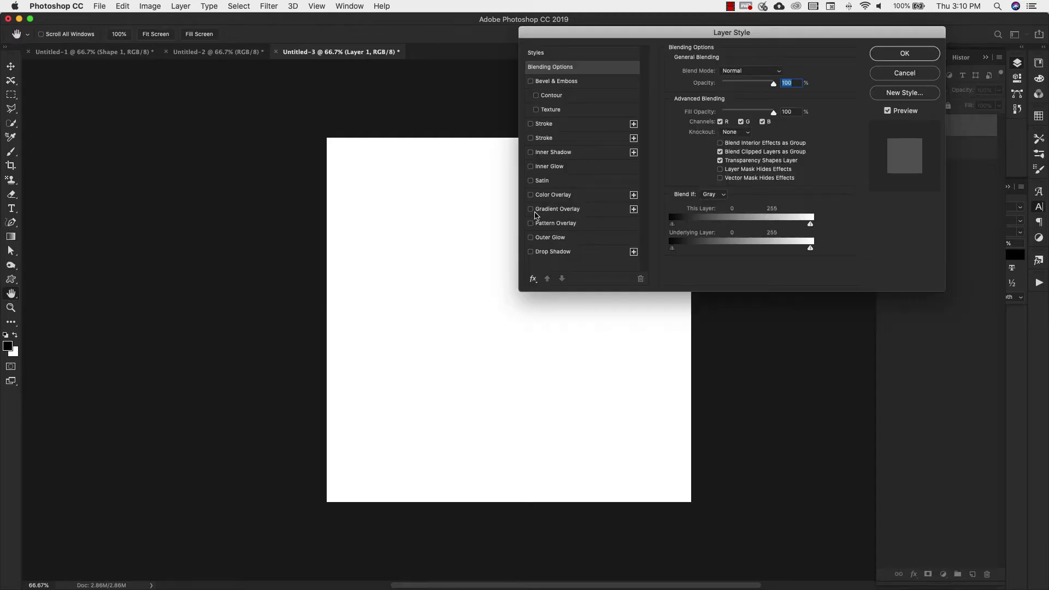
pyautogui.click(531, 209)
pyautogui.click(548, 210)
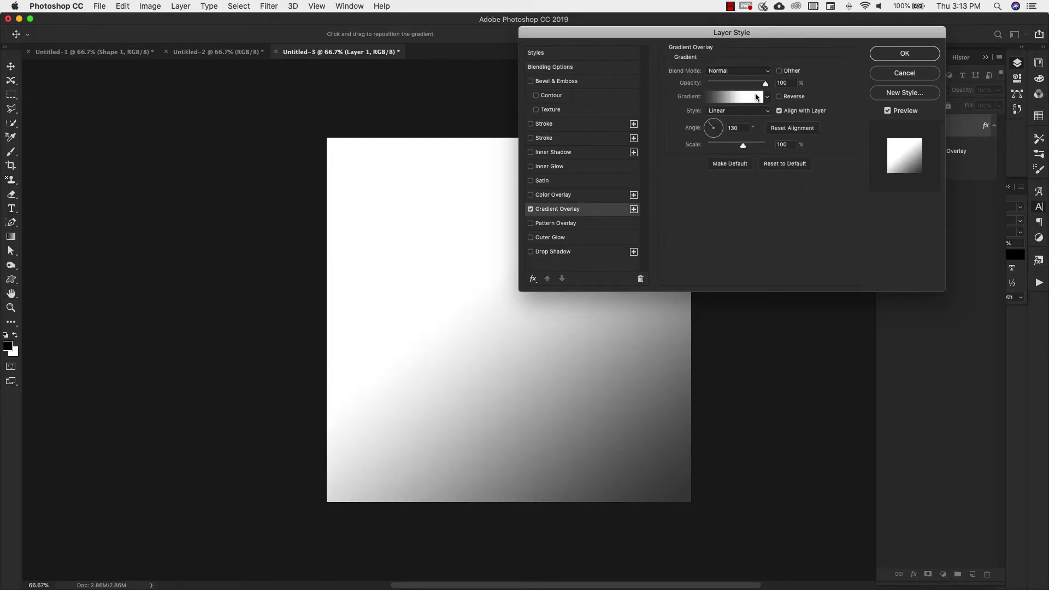
pyautogui.click(757, 97)
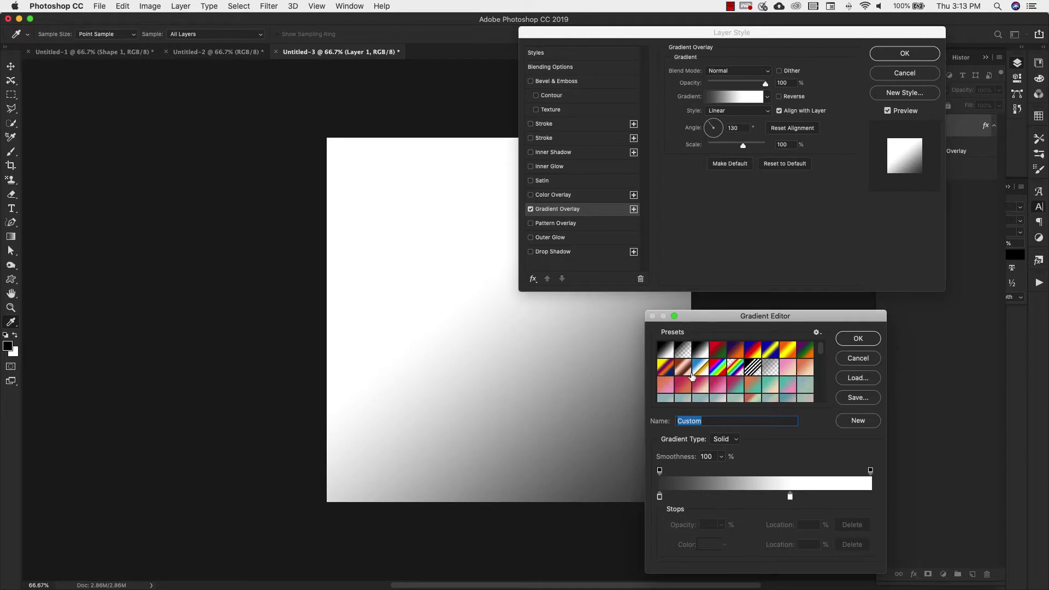
pyautogui.click(816, 332)
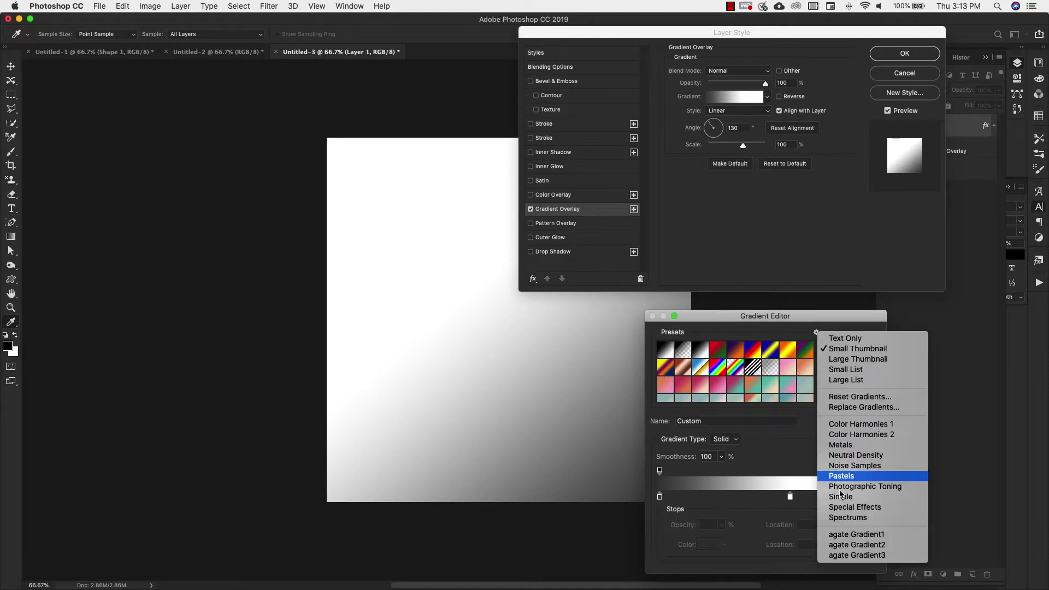
pyautogui.click(853, 434)
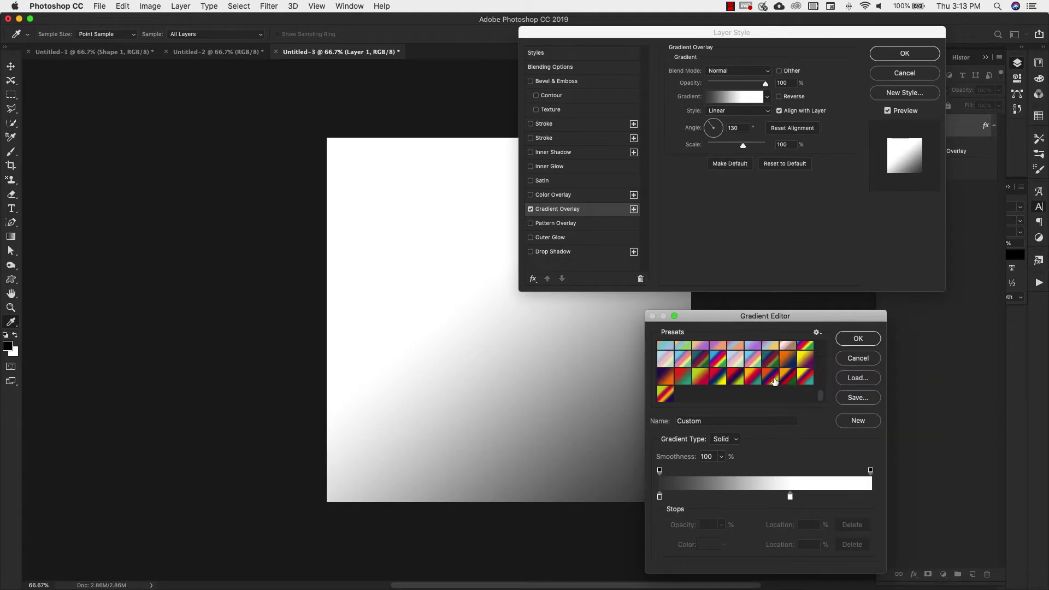
pyautogui.click(805, 381)
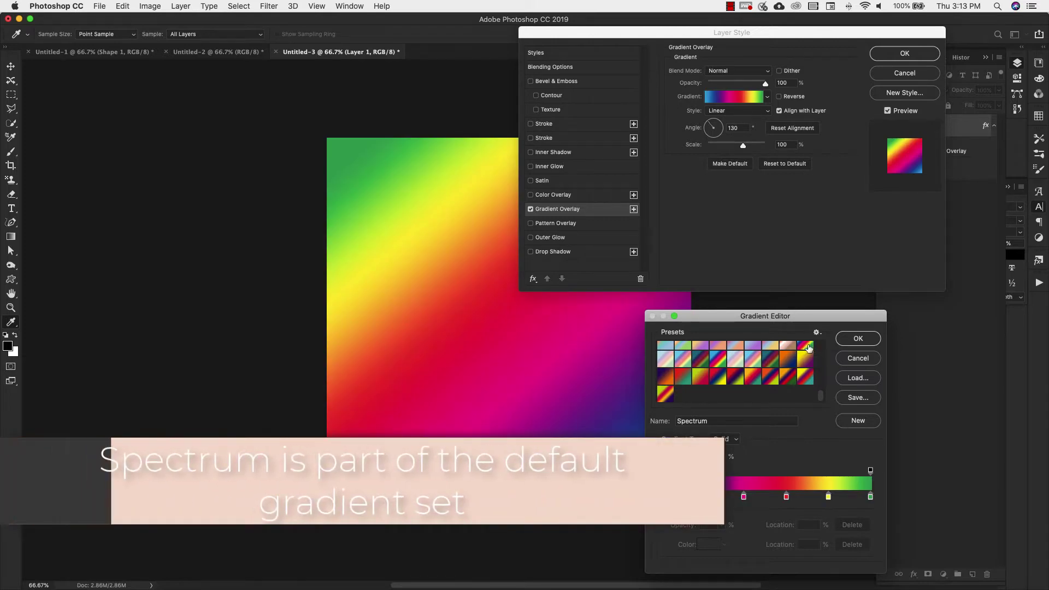
pyautogui.click(858, 340)
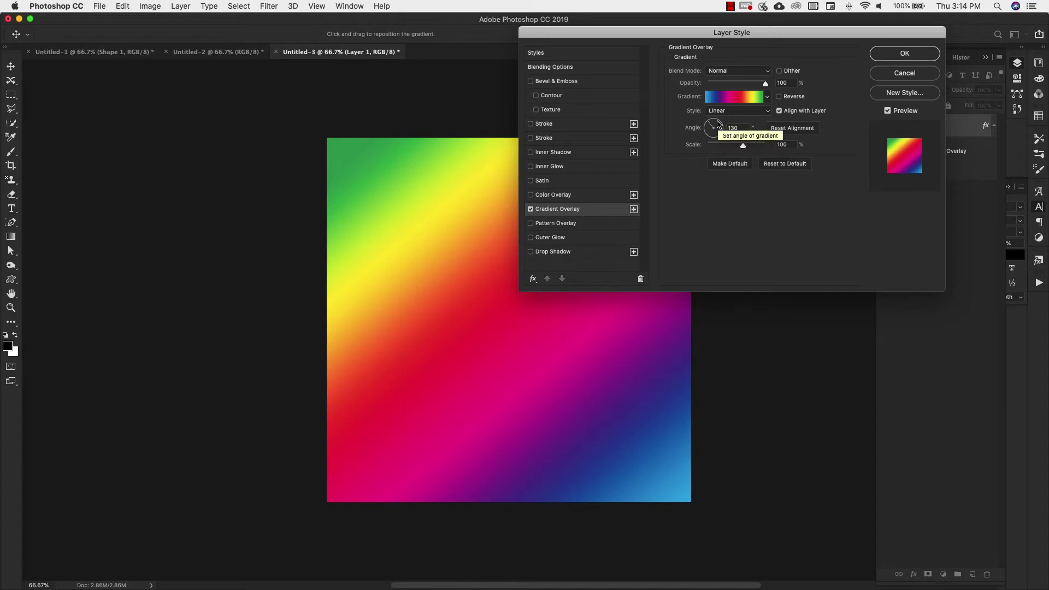
# - Set the Gradient Overlay angle to 149° and rasterize the layer style
pyautogui.moveTo(723, 127)
pyautogui.mouseDown()
pyautogui.moveTo(714, 139)
pyautogui.moveTo(709, 127)
pyautogui.mouseUp()
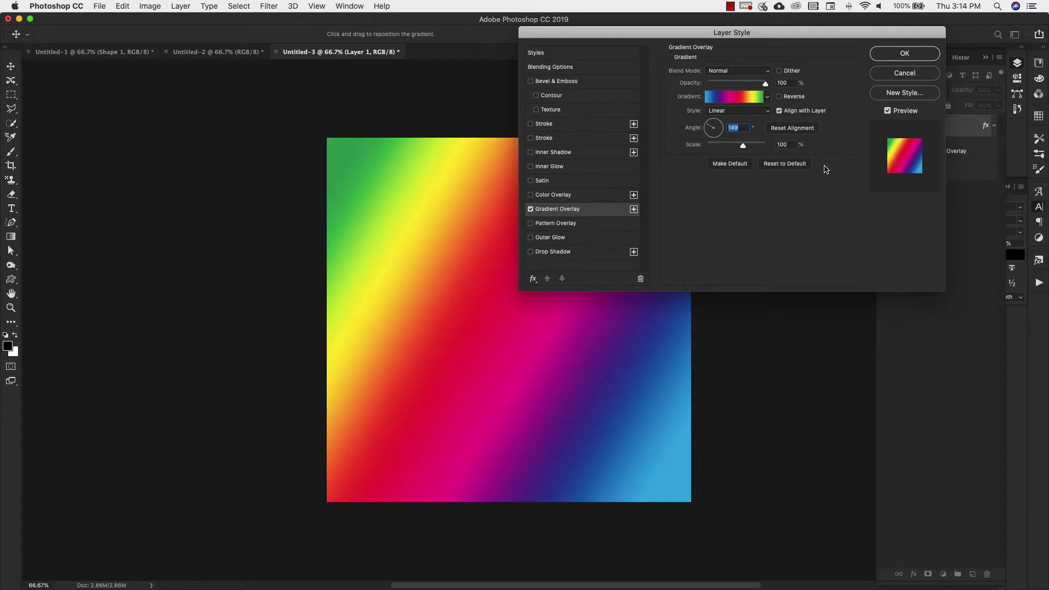
pyautogui.click(885, 55)
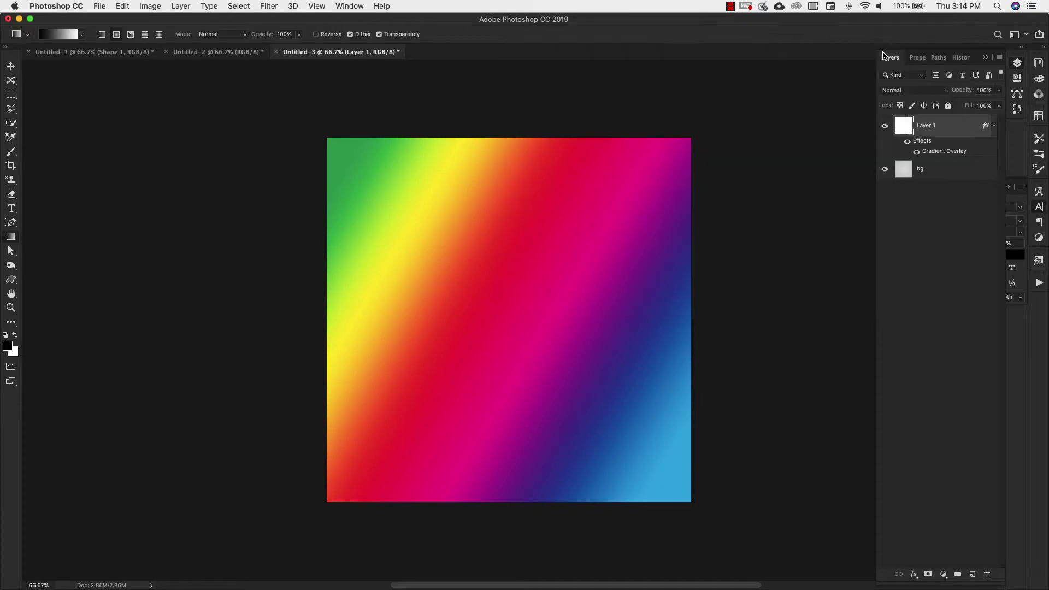
pyautogui.rightClick(965, 131)
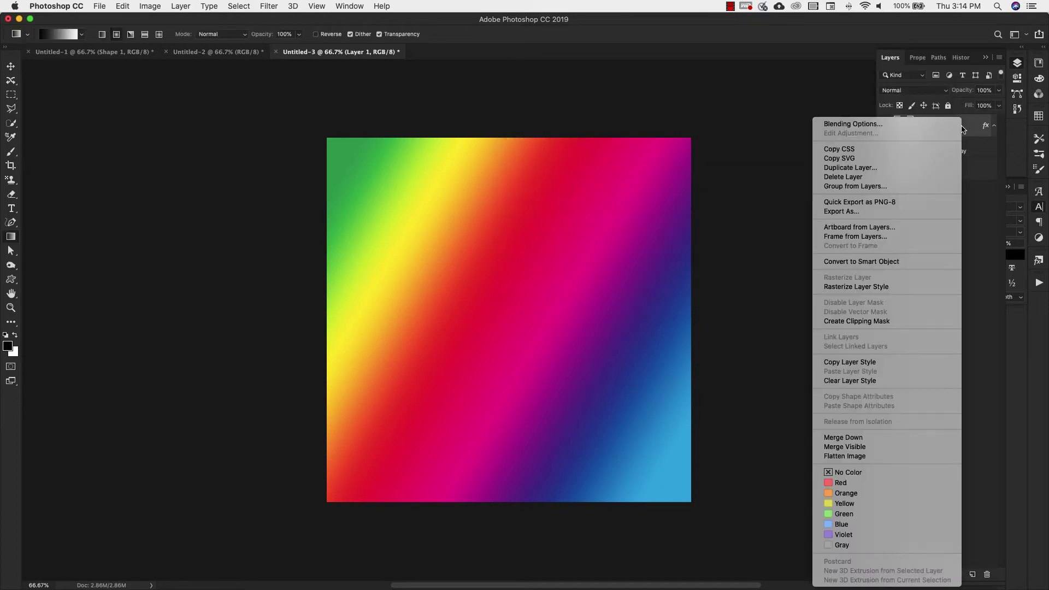
pyautogui.click(849, 287)
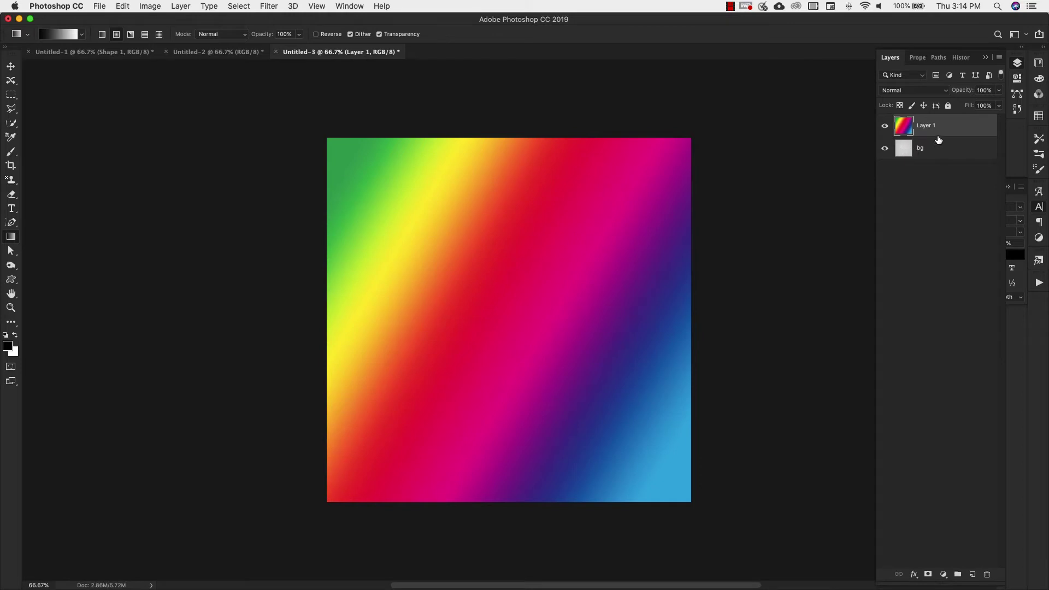
# - Apply the Add Noise filter to the rainbow layer at 35% with Uniform, Monochromatic noise
pyautogui.click(272, 7)
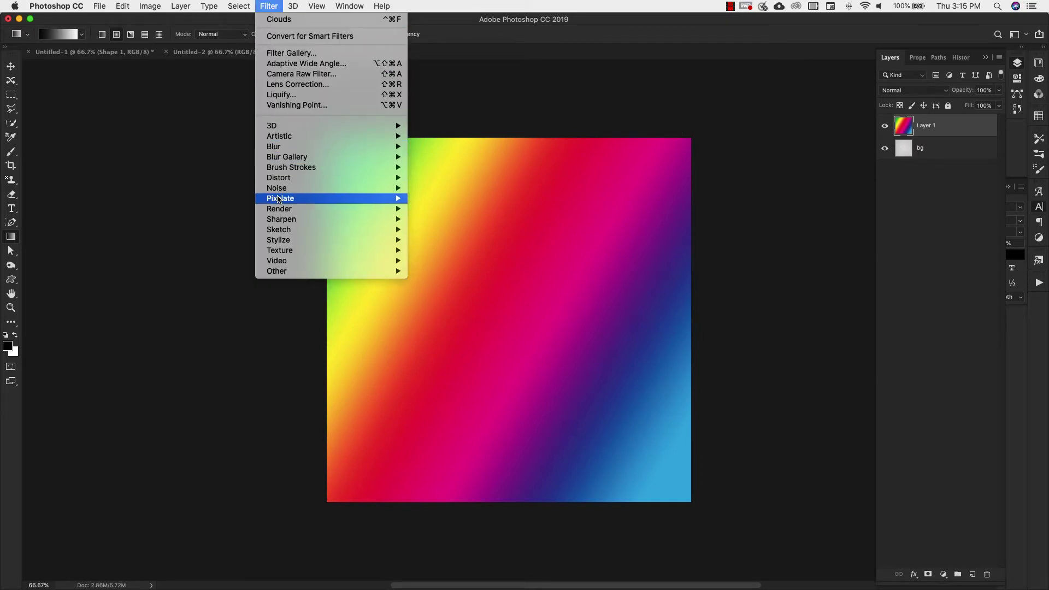
pyautogui.moveTo(396, 188)
pyautogui.click(440, 188)
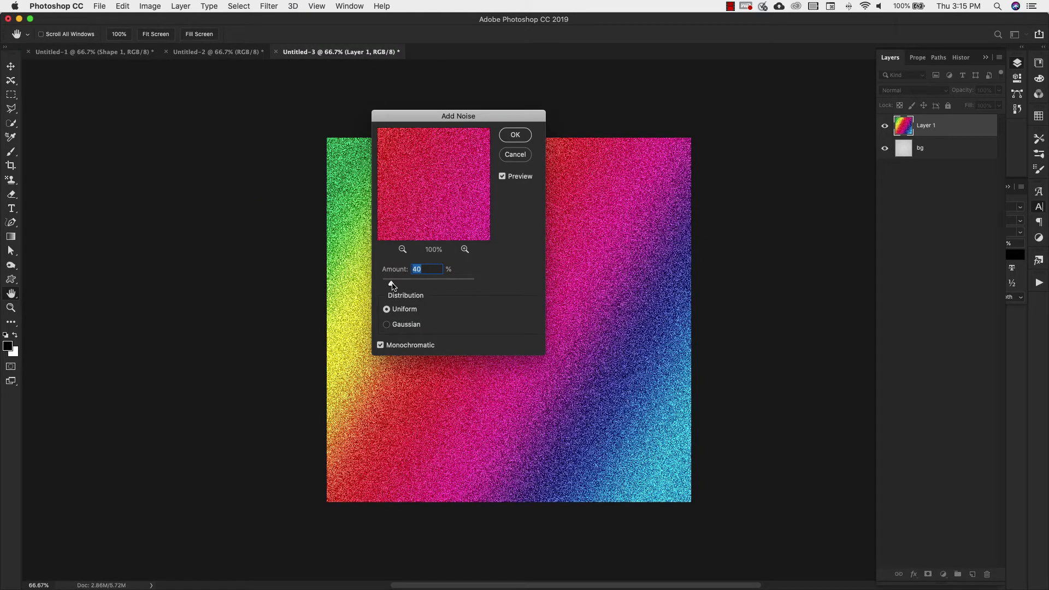
pyautogui.moveTo(392, 285); pyautogui.dragTo(388, 286)
pyautogui.write('35')
pyautogui.press('Return')
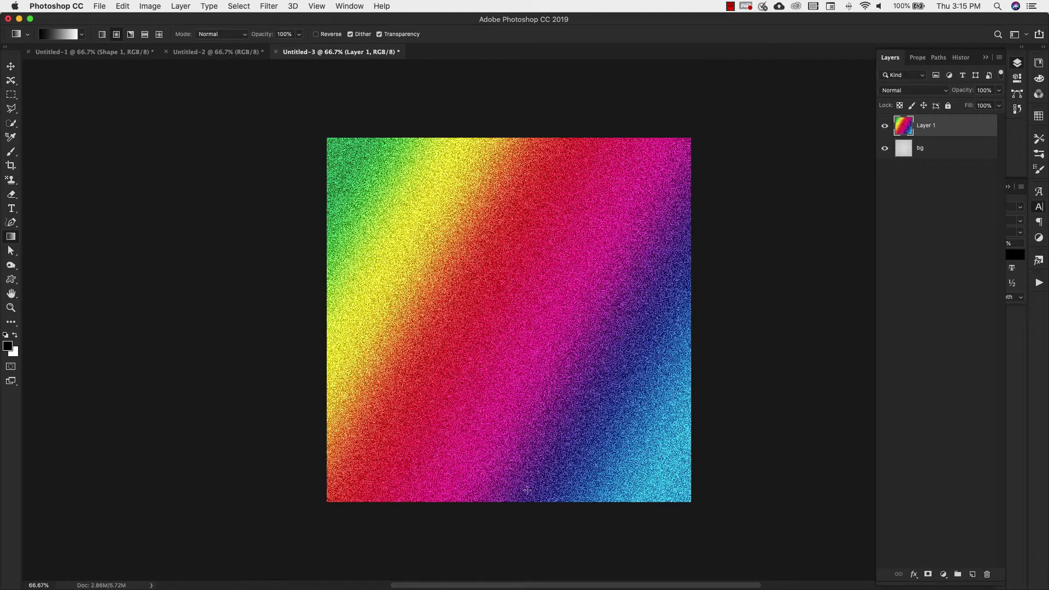
# - Define the rainbow layer as a pattern named rainbow glitter and hide the layer beneath the bg layer
pyautogui.click(124, 9)
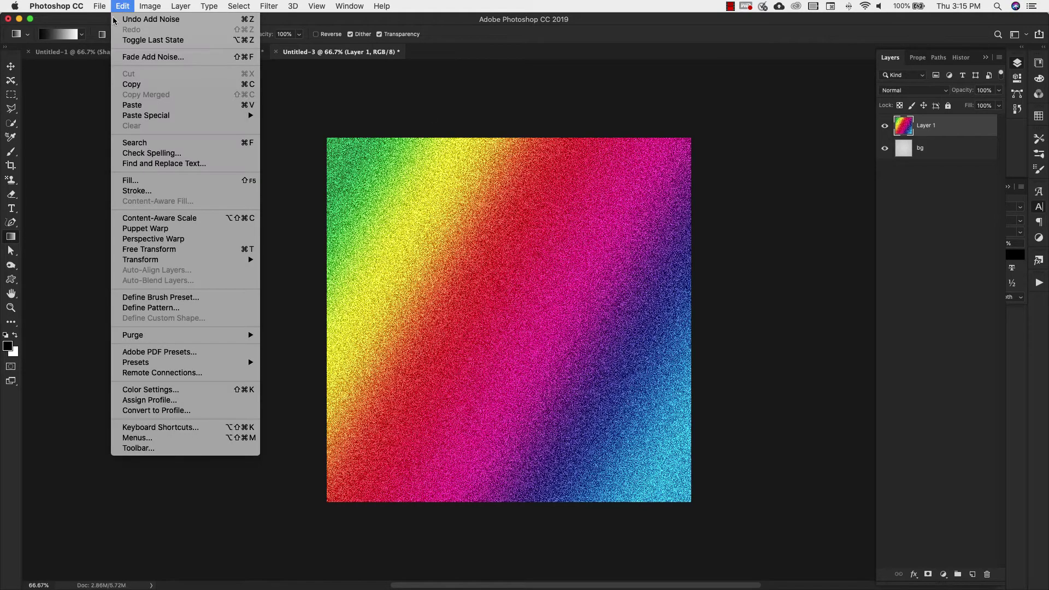
pyautogui.click(139, 309)
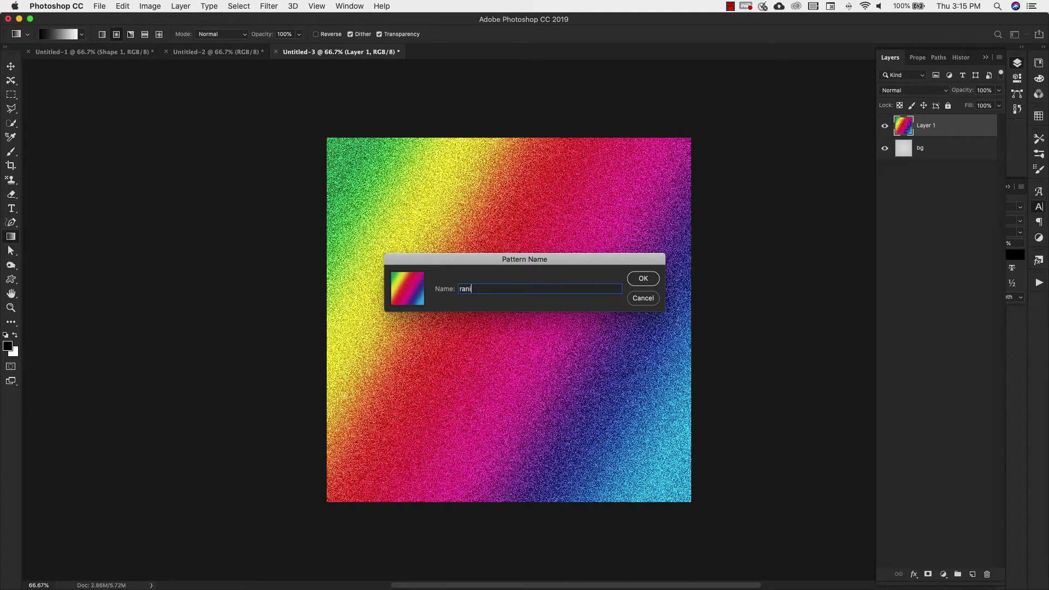
pyautogui.write('bow glitter')
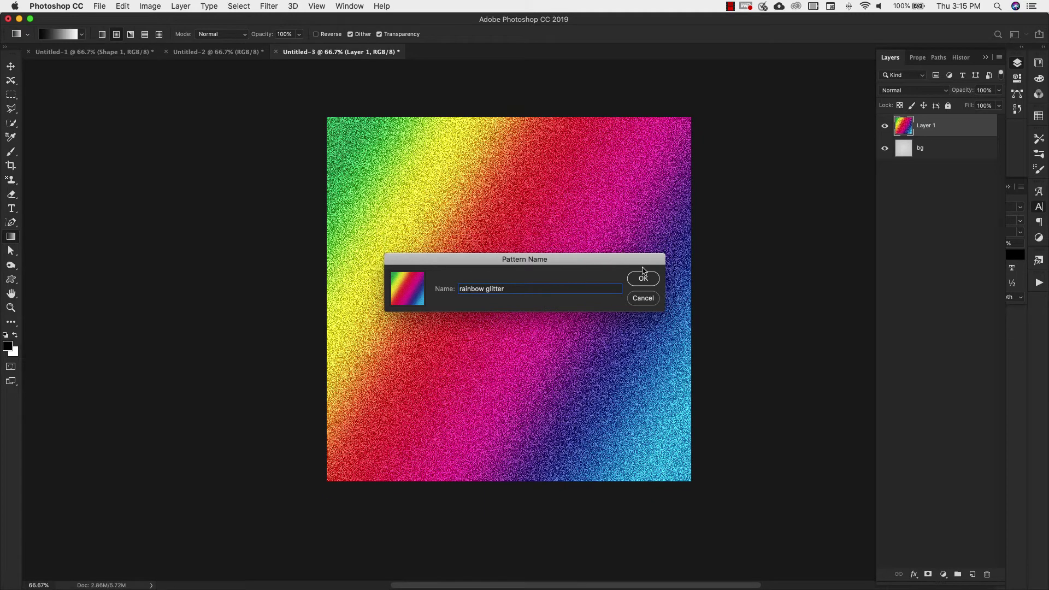
pyautogui.click(644, 279)
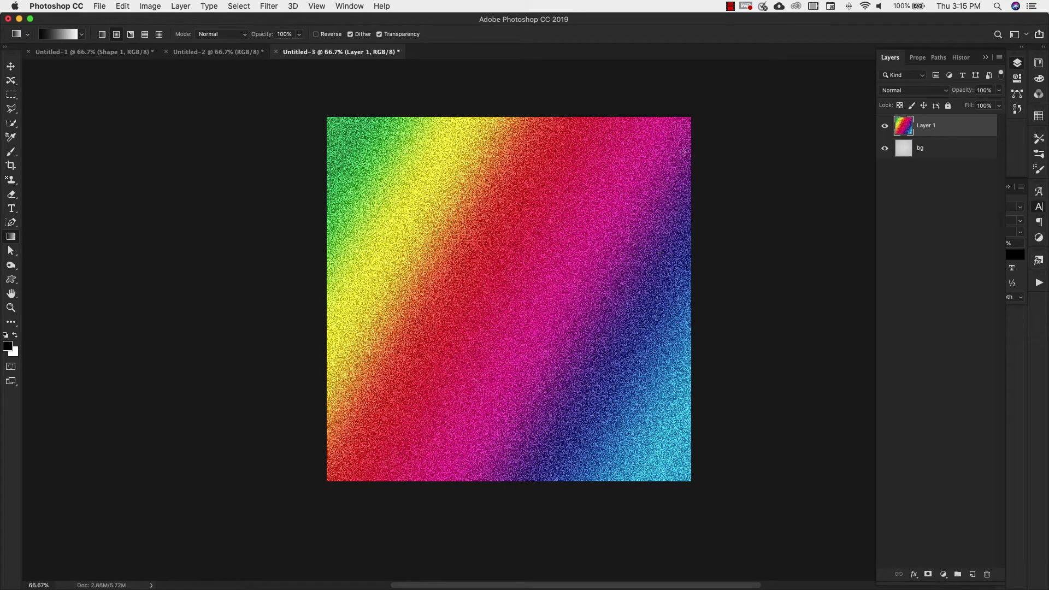
pyautogui.moveTo(926, 128); pyautogui.dragTo(907, 151)
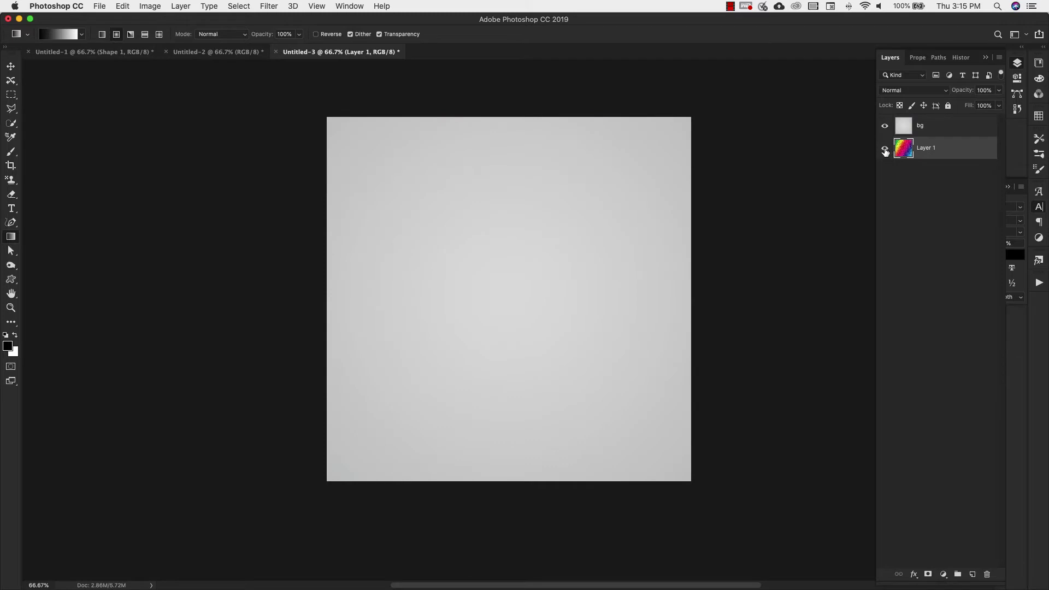
pyautogui.click(885, 150)
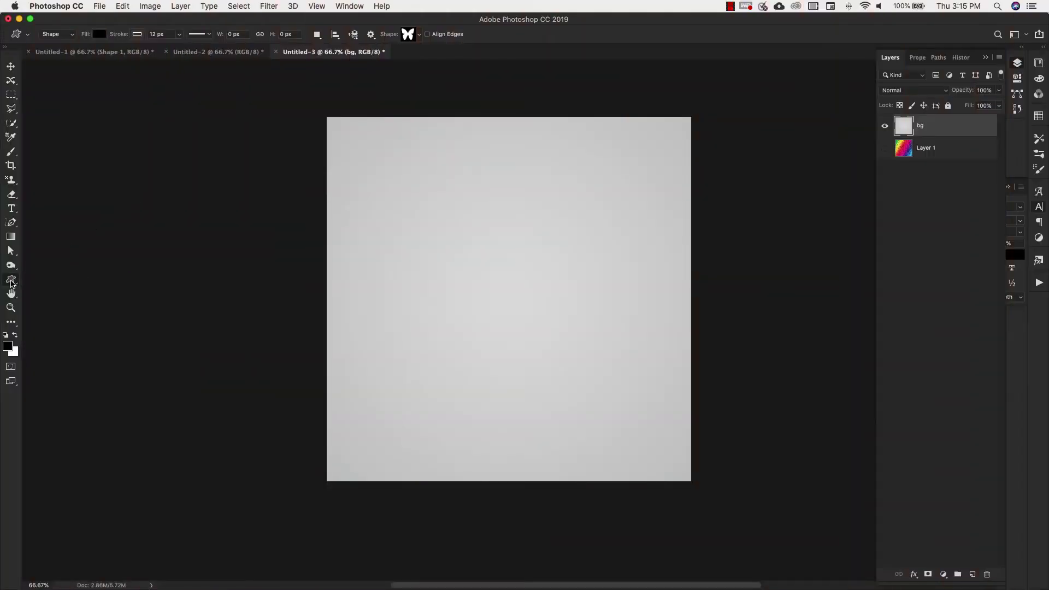
# - Draw a butterfly custom shape about 327 × 289 px, centered horizontally in the upper part of the canvas
pyautogui.click(11, 281)
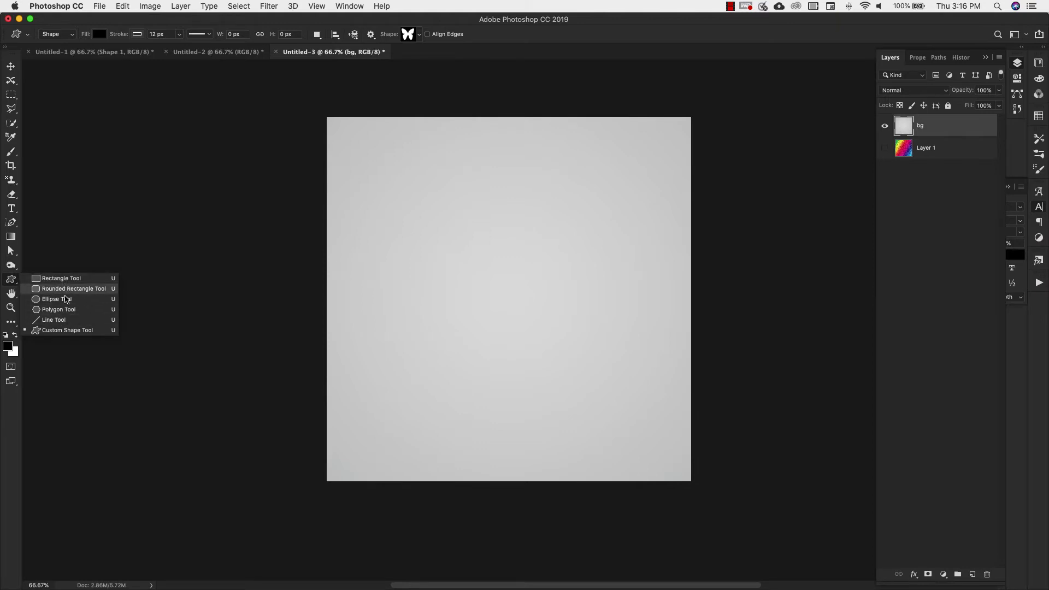
pyautogui.click(67, 331)
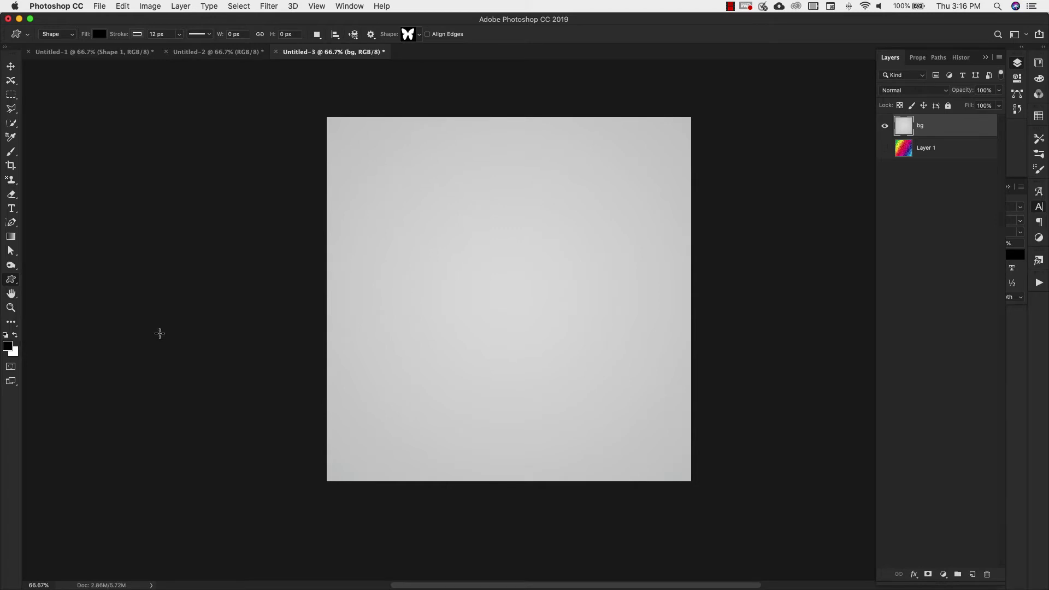
pyautogui.click(419, 35)
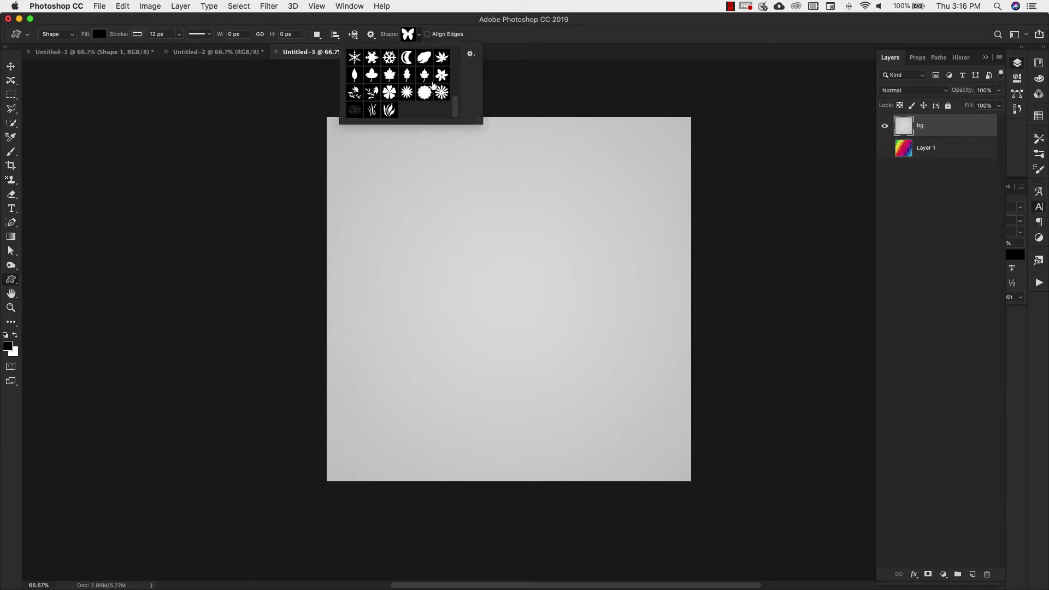
pyautogui.scroll(10, 435, 86)
pyautogui.moveTo(457, 61)
pyautogui.mouseDown()
pyautogui.moveTo(459, 114)
pyautogui.moveTo(459, 51)
pyautogui.mouseUp()
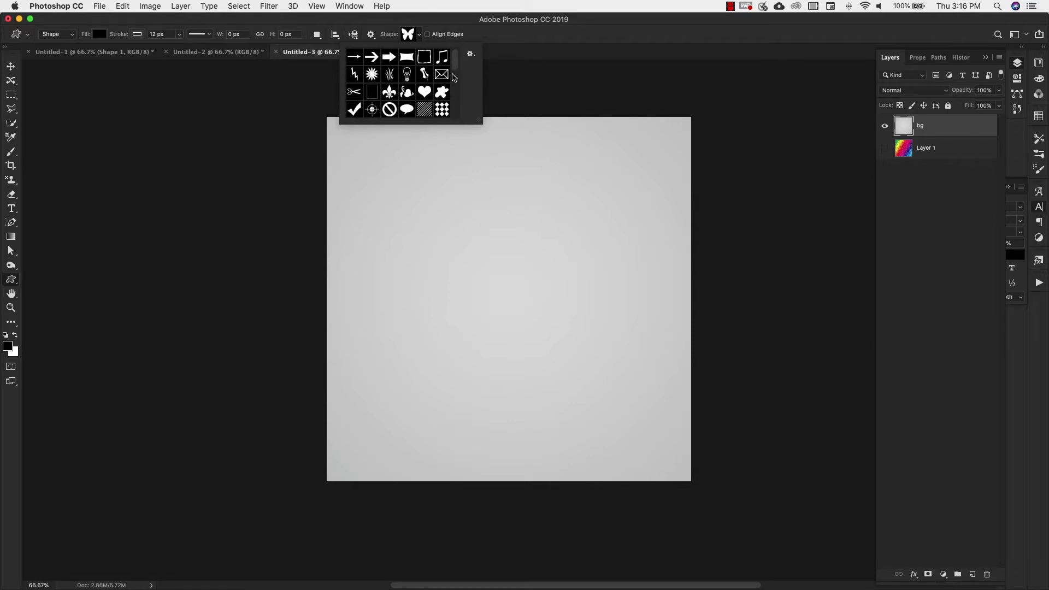
pyautogui.click(471, 54)
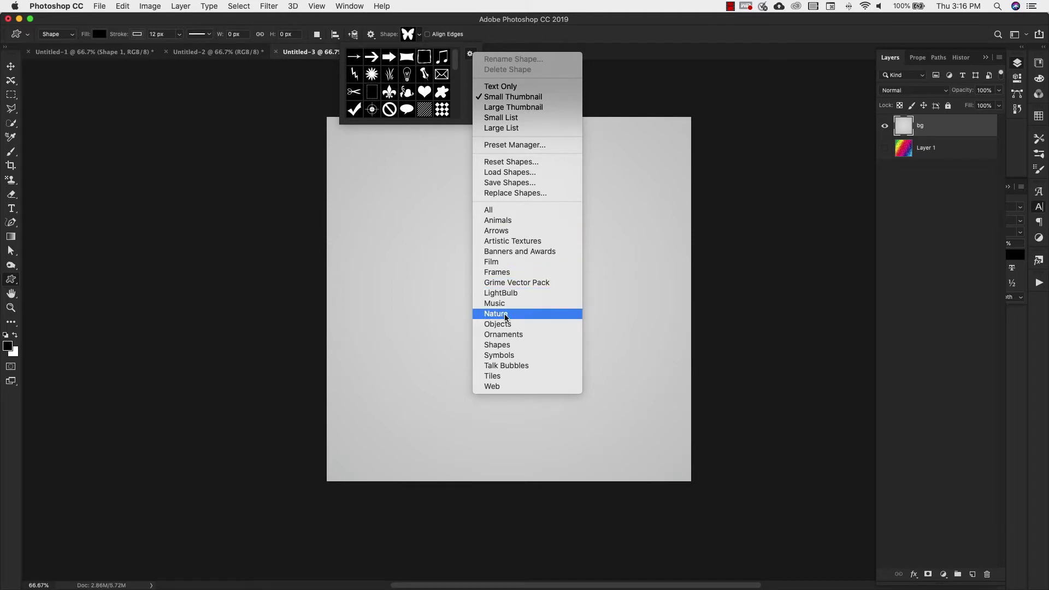
pyautogui.click(534, 313)
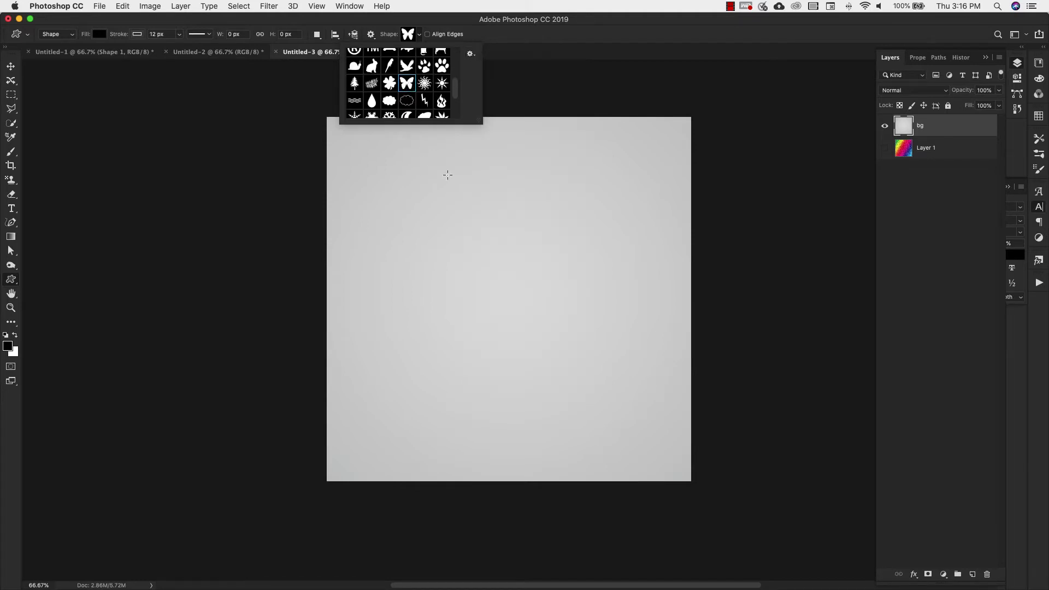
pyautogui.moveTo(450, 154); pyautogui.dragTo(568, 260)
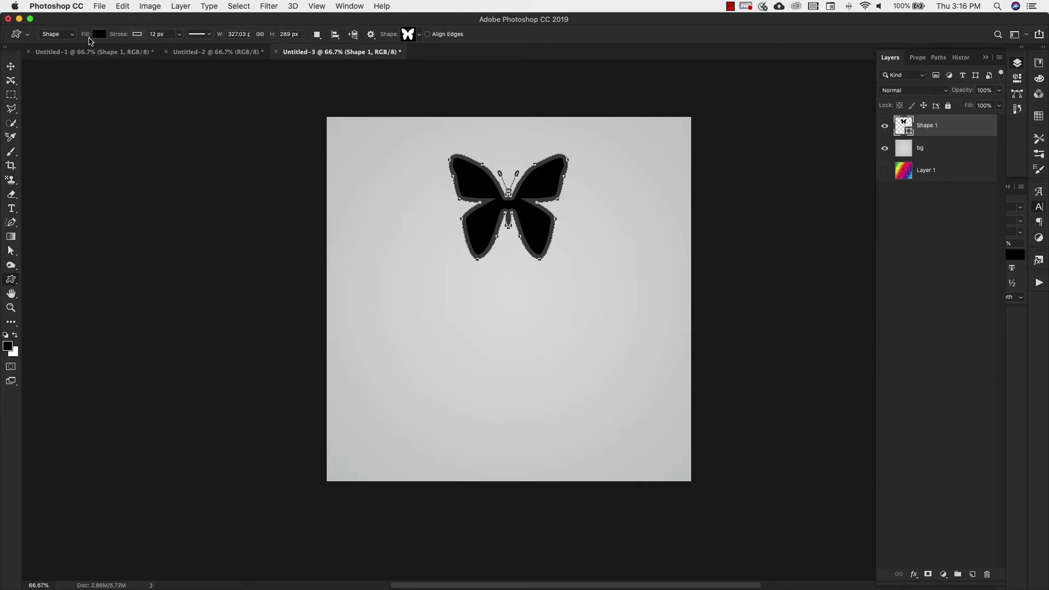
# - Remove the stroke from the butterfly shape
pyautogui.click(136, 34)
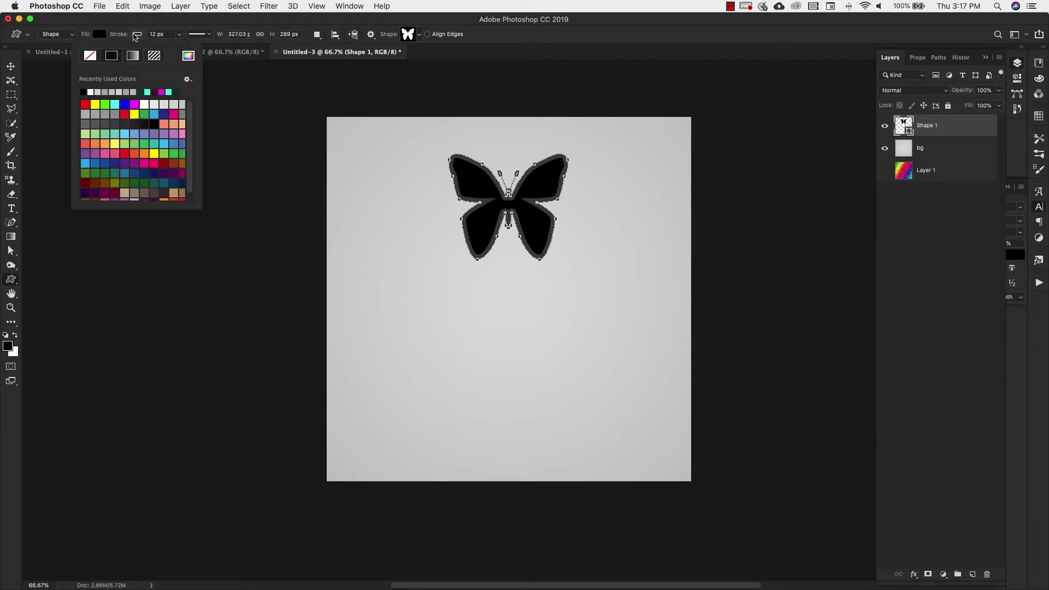
pyautogui.click(90, 56)
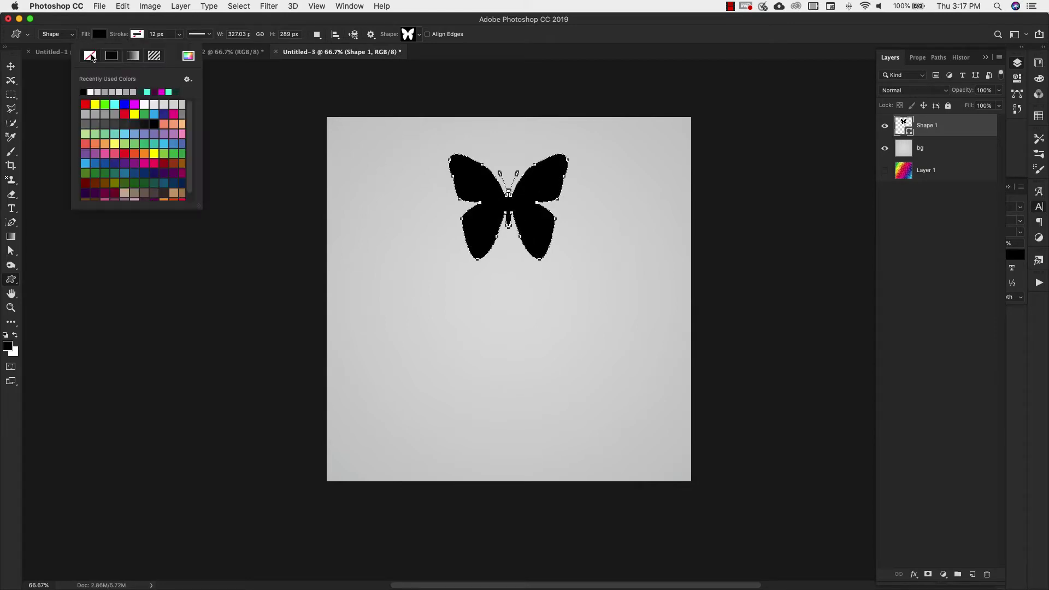
pyautogui.press('Escape')
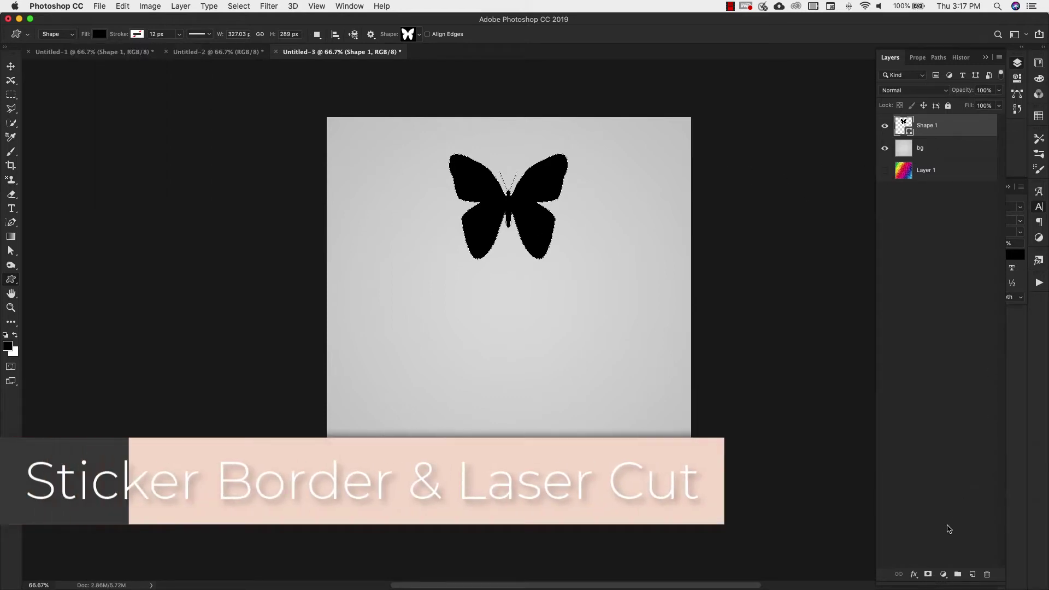
# - Add two empty layers between the butterfly shape and the bg layer
pyautogui.click(973, 575)
pyautogui.click(973, 574)
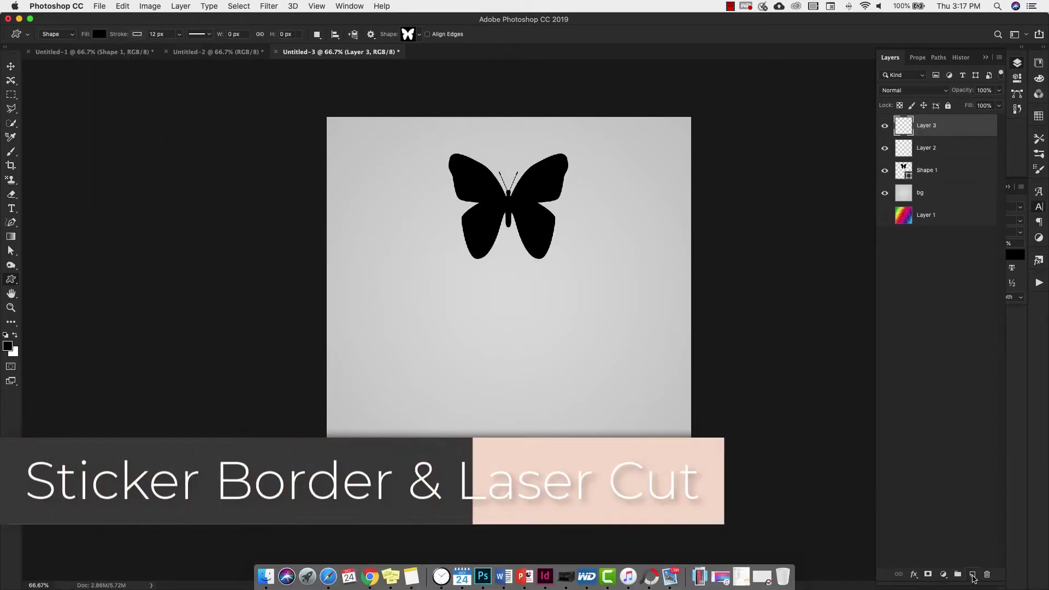
pyautogui.moveTo(953, 174); pyautogui.dragTo(919, 134)
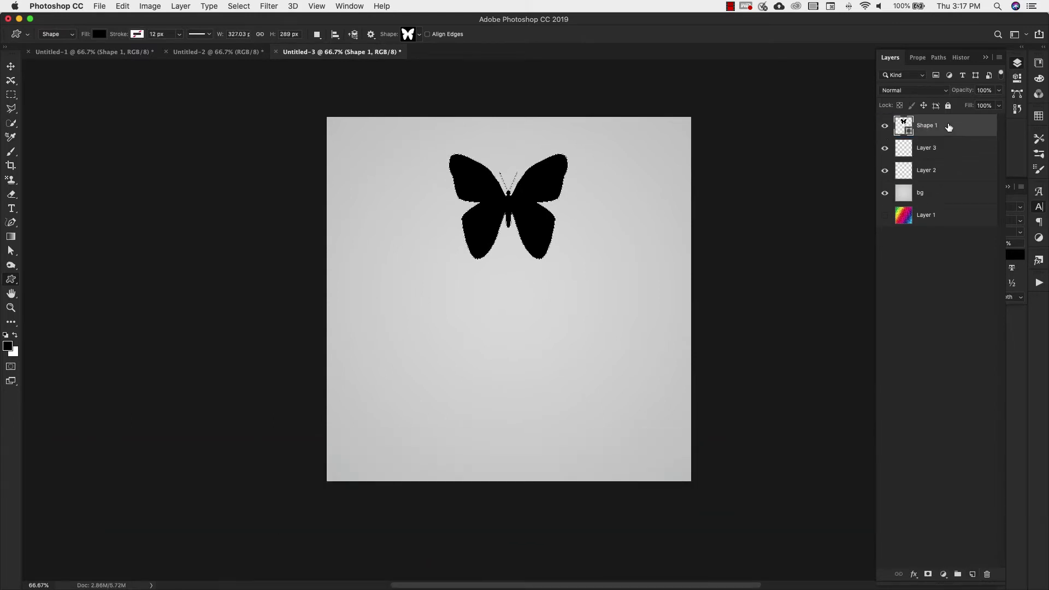
# - Rename the empty layer directly beneath the butterfly as Glitter border and the one below it as Laser cut
pyautogui.doubleClick(931, 149)
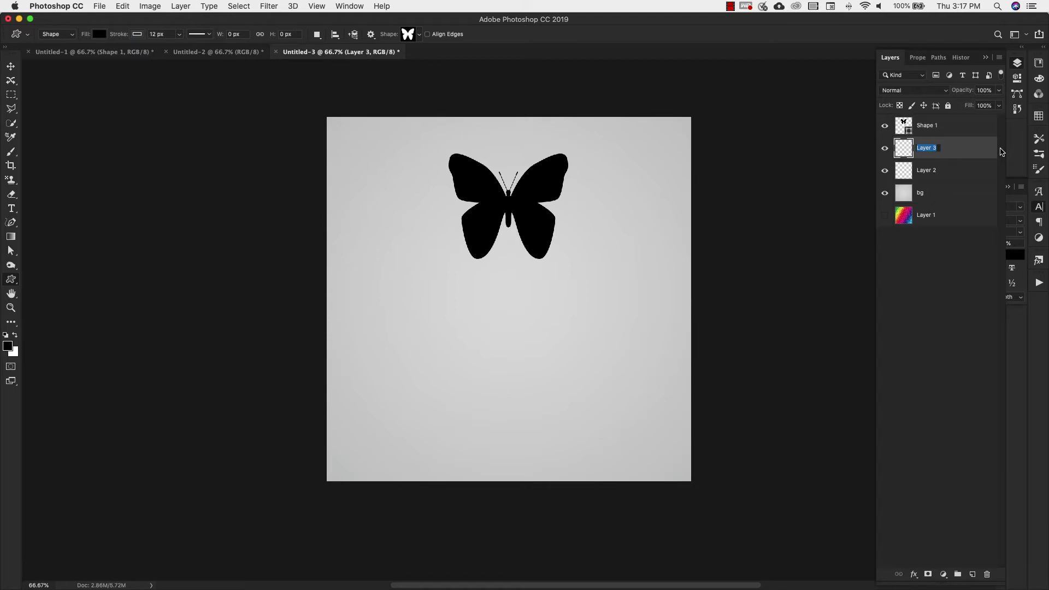
pyautogui.write('Glitter border')
pyautogui.doubleClick(926, 171)
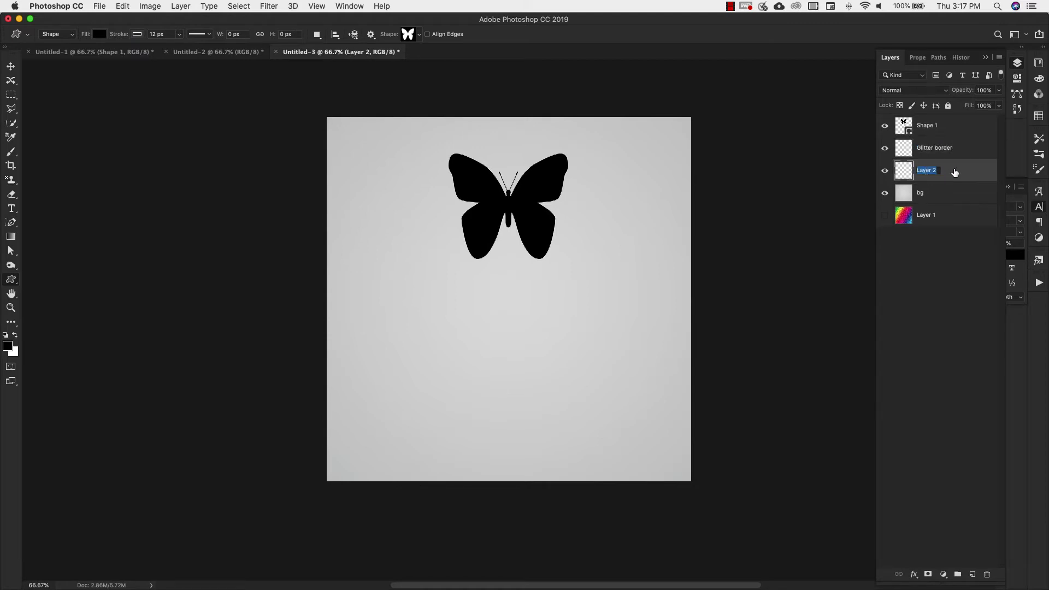
pyautogui.write('Laser cut')
# - Load the butterfly shape's outline as a selection and expand it by 10 pixels with the Glitter border layer active
pyautogui.click(926, 126)
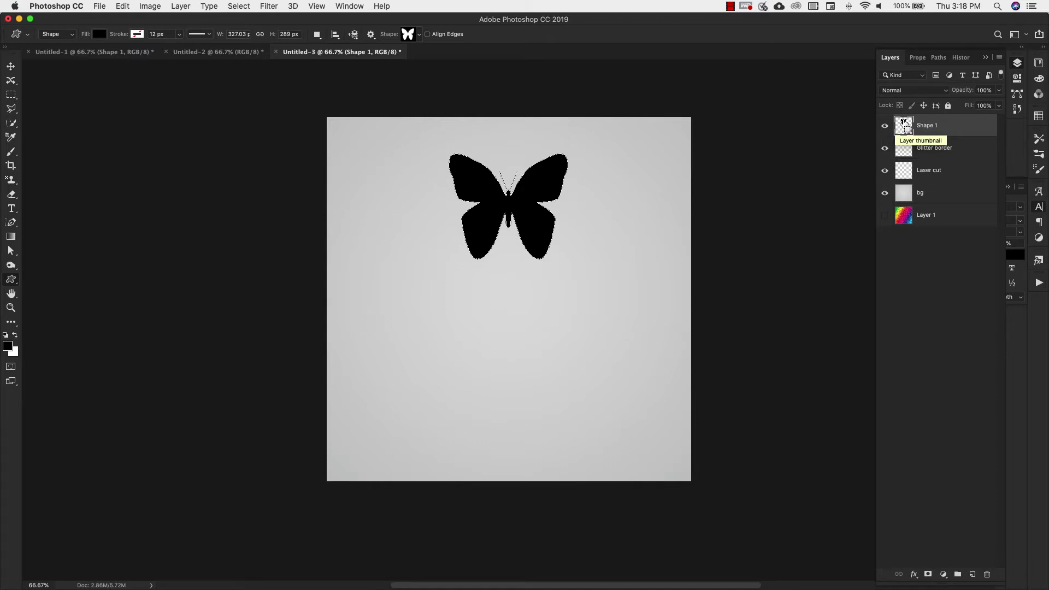
pyautogui.keyDown('super'); pyautogui.click(905, 126); pyautogui.keyUp('super')
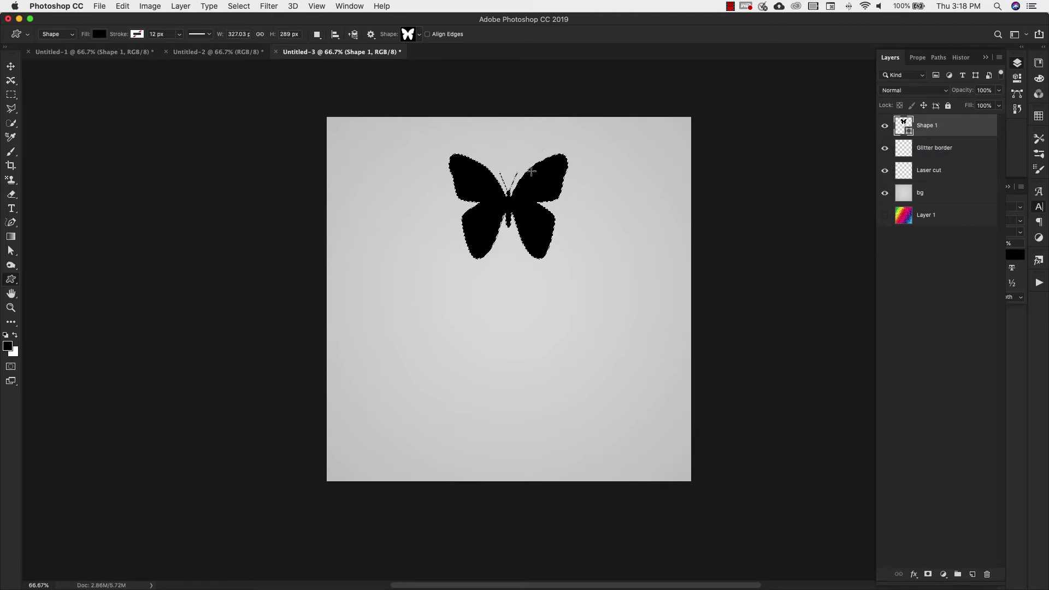
pyautogui.click(954, 149)
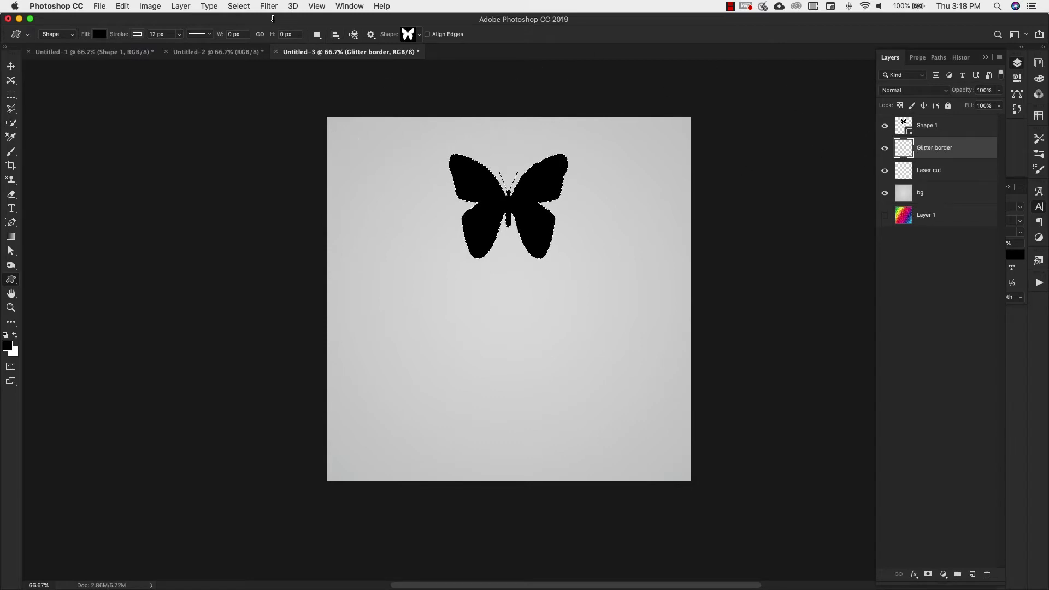
pyautogui.click(245, 6)
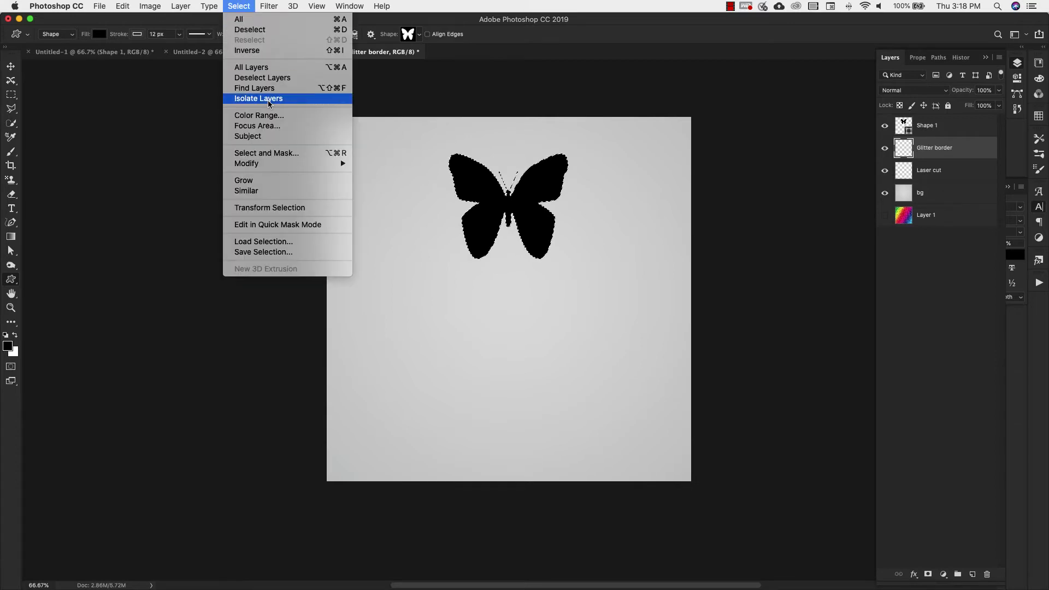
pyautogui.moveTo(270, 165)
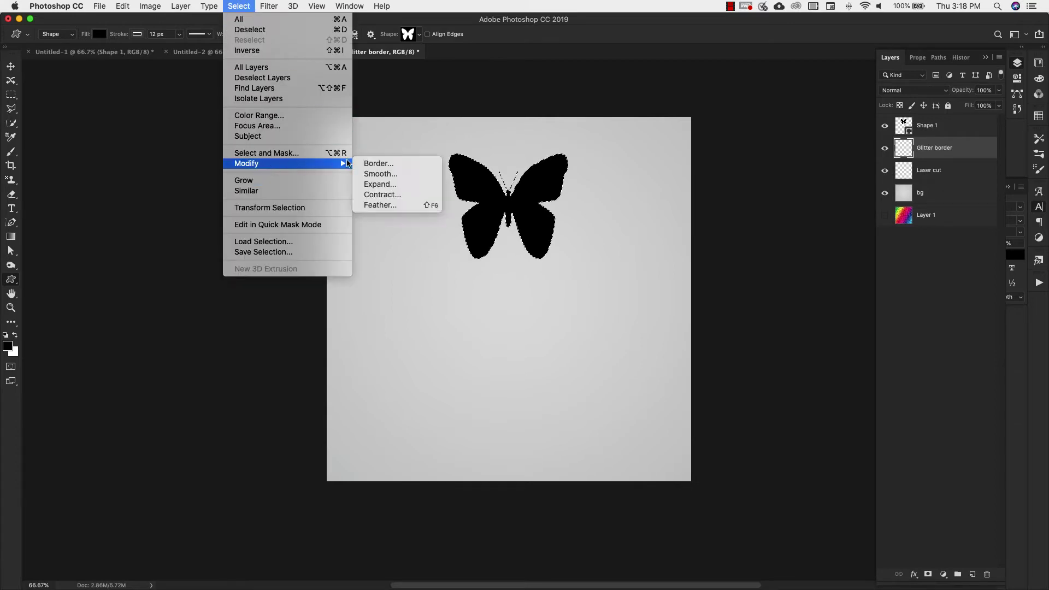
pyautogui.click(381, 184)
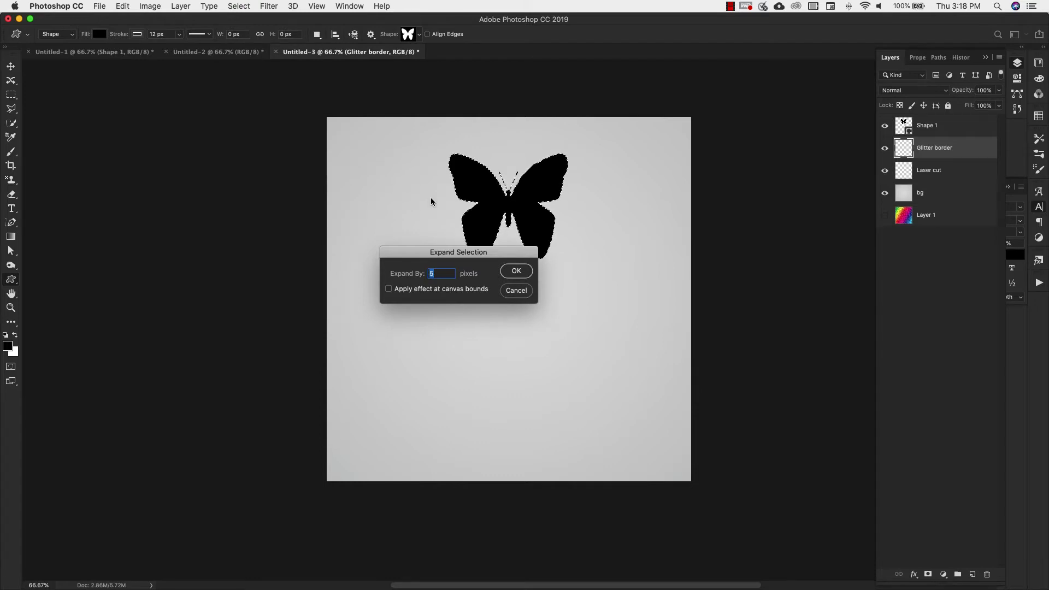
pyautogui.write('10')
pyautogui.click(516, 273)
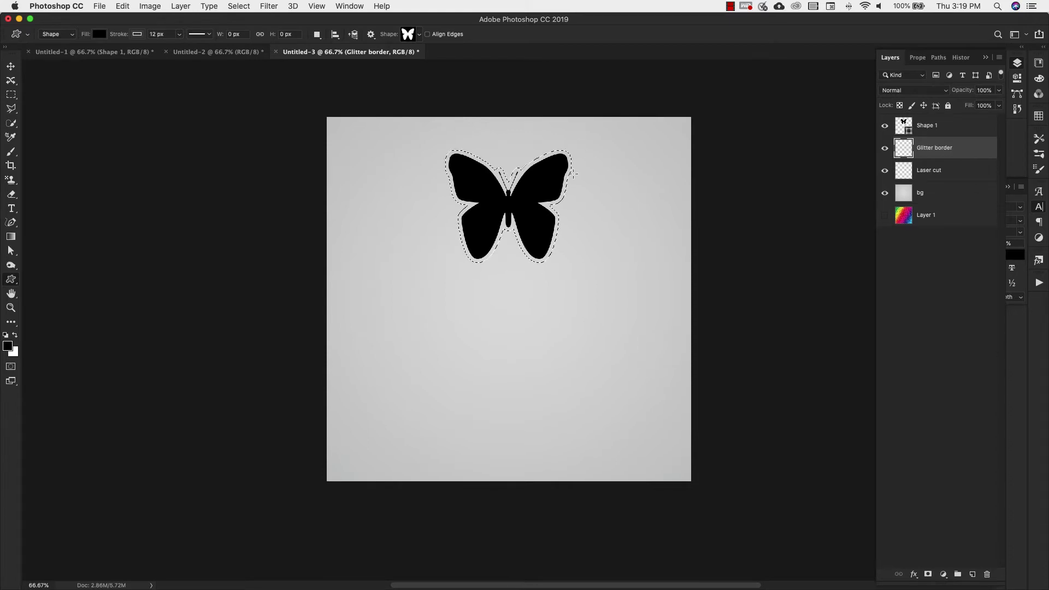
# - Render the Clouds filter into the expanded selection on the Glitter border layer
pyautogui.click(270, 7)
pyautogui.moveTo(304, 209)
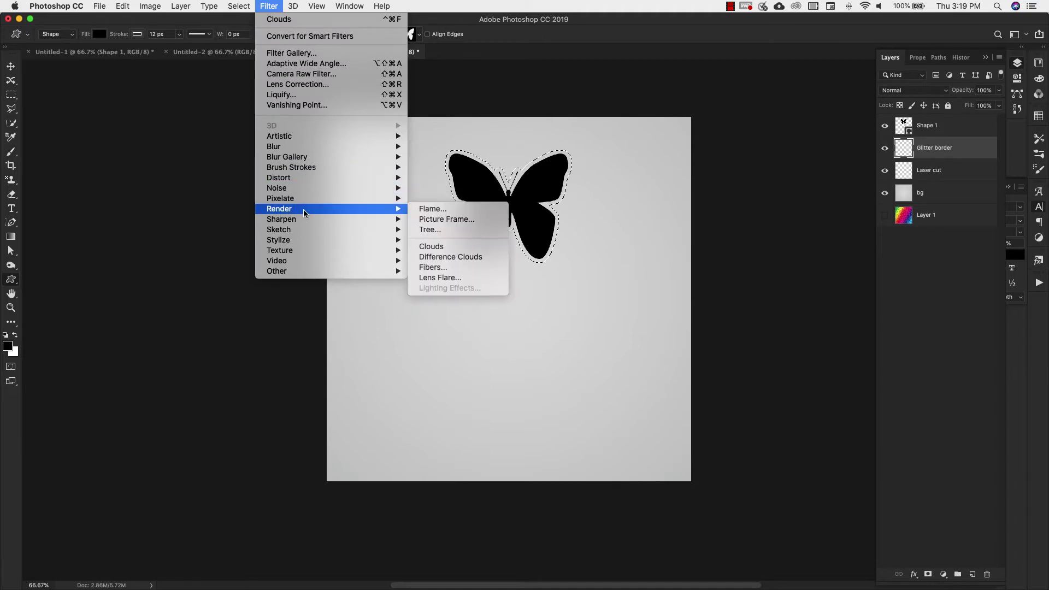
pyautogui.click(434, 247)
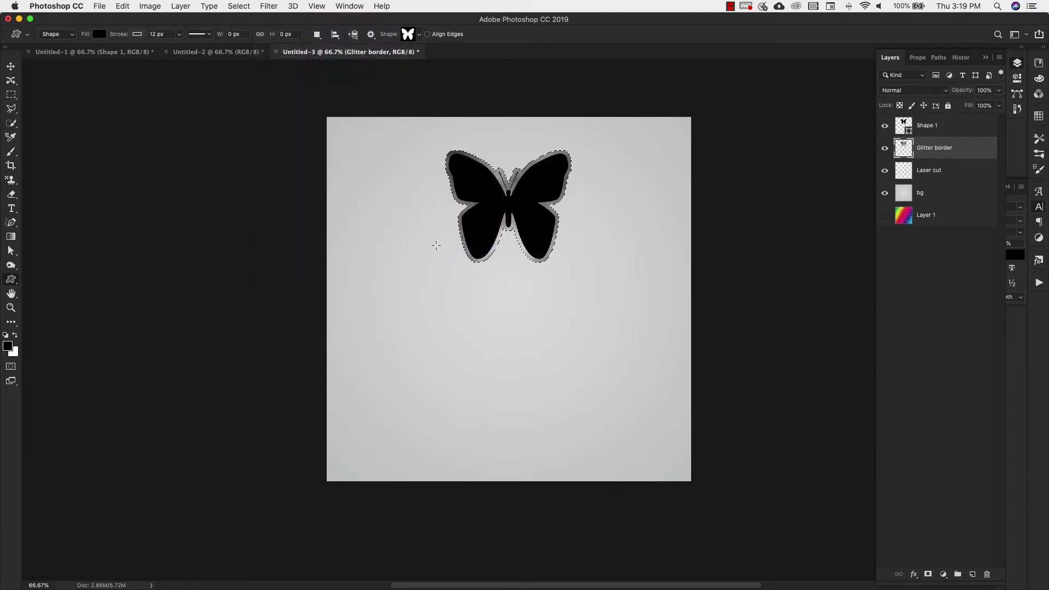
# - Apply Add Noise to the Glitter border layer at about 68% with Uniform distribution and Monochromatic enabled
pyautogui.click(275, 6)
pyautogui.moveTo(292, 189)
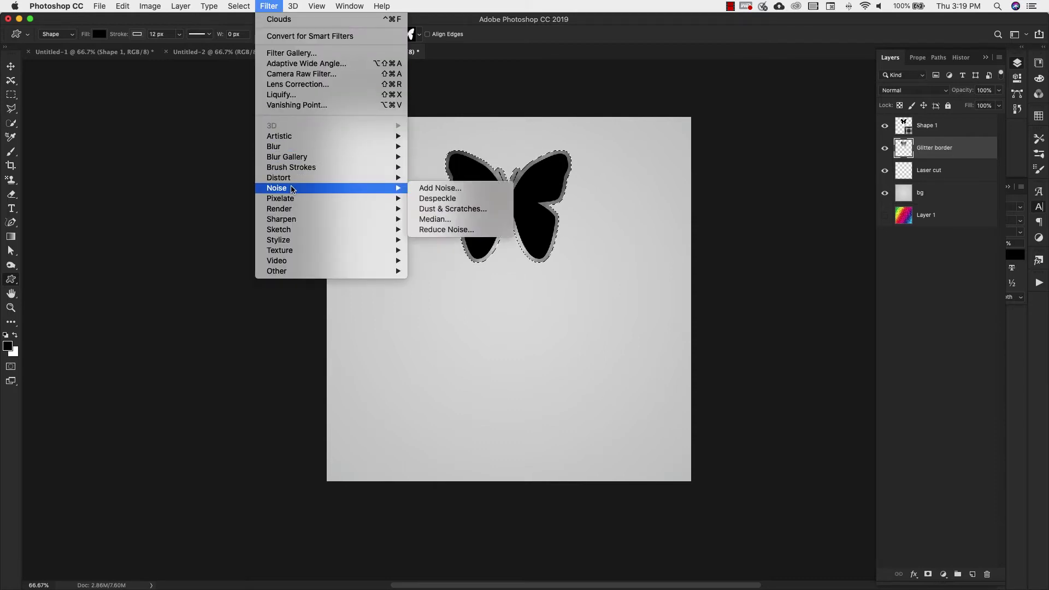
pyautogui.click(426, 188)
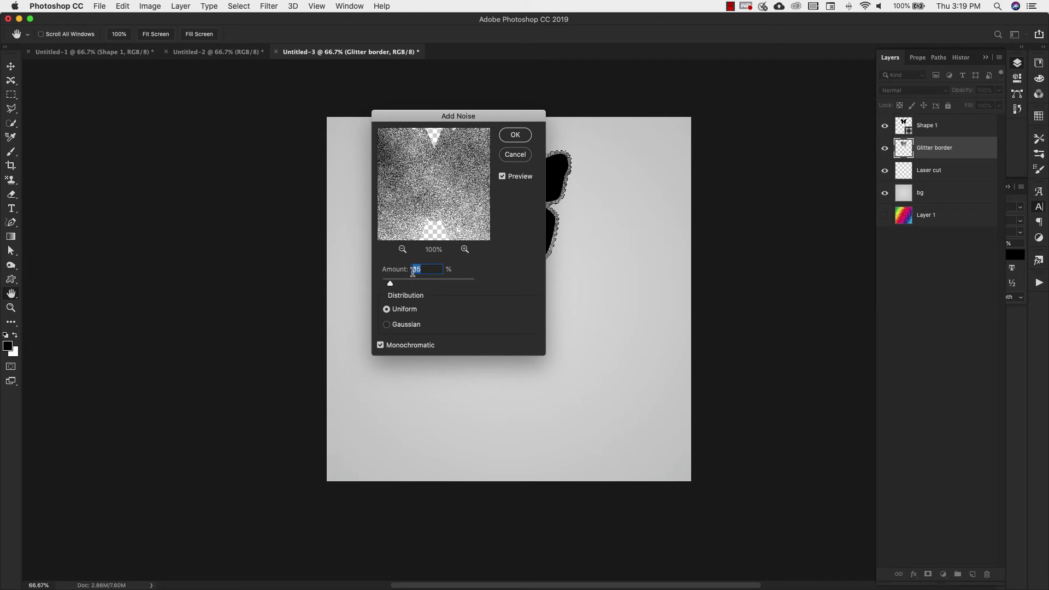
pyautogui.moveTo(392, 286); pyautogui.dragTo(400, 286)
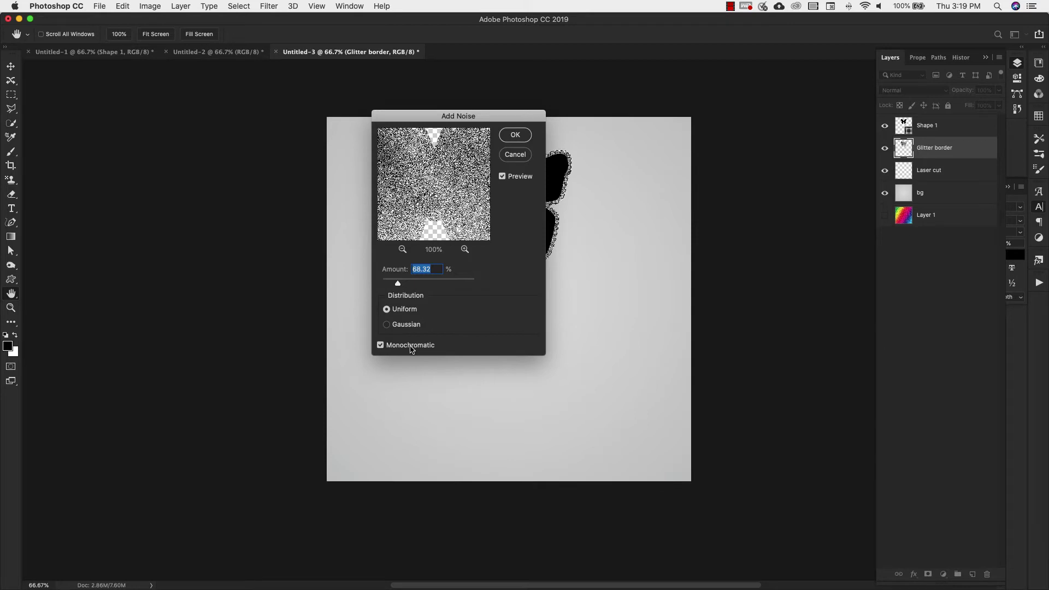
pyautogui.moveTo(427, 119); pyautogui.dragTo(268, 133)
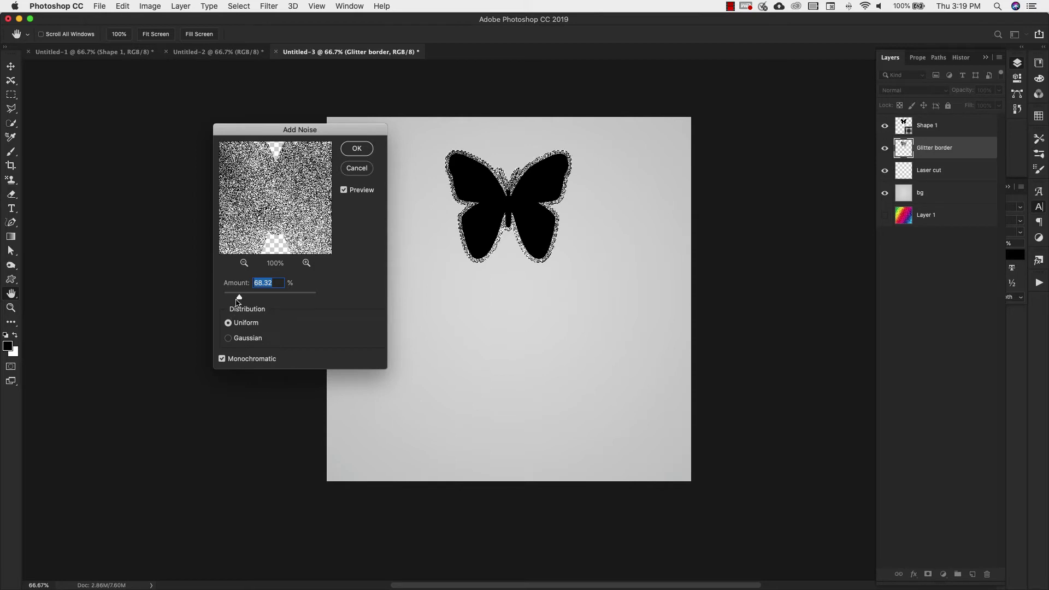
pyautogui.moveTo(240, 297)
pyautogui.mouseDown()
pyautogui.moveTo(227, 300)
pyautogui.moveTo(243, 298)
pyautogui.mouseUp()
pyautogui.moveTo(243, 298); pyautogui.dragTo(240, 299)
pyautogui.click(357, 149)
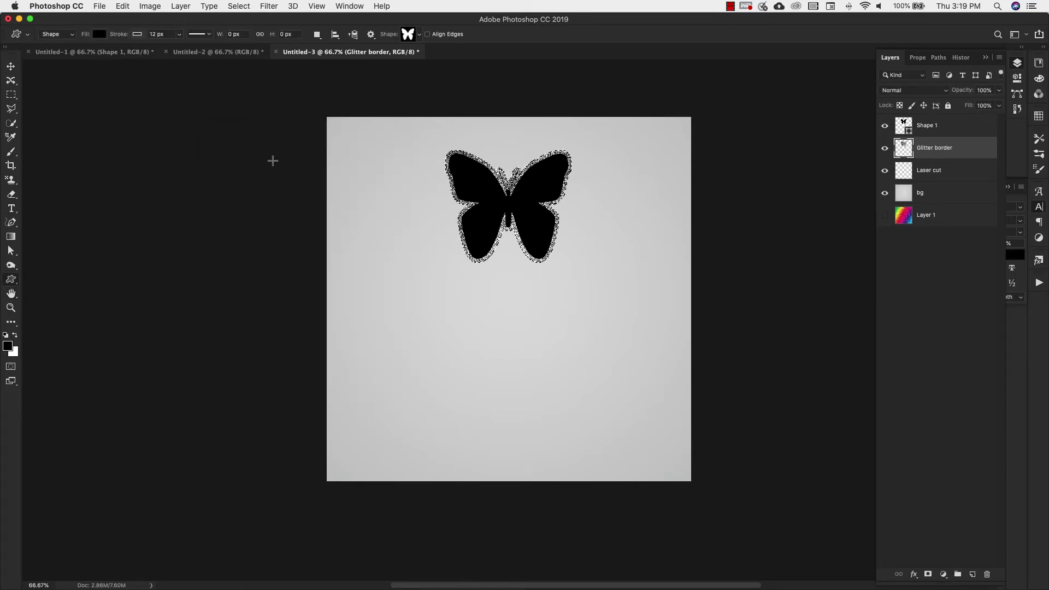
# - Expand the current butterfly selection by another 10 pixels
pyautogui.click(238, 6)
pyautogui.moveTo(251, 162)
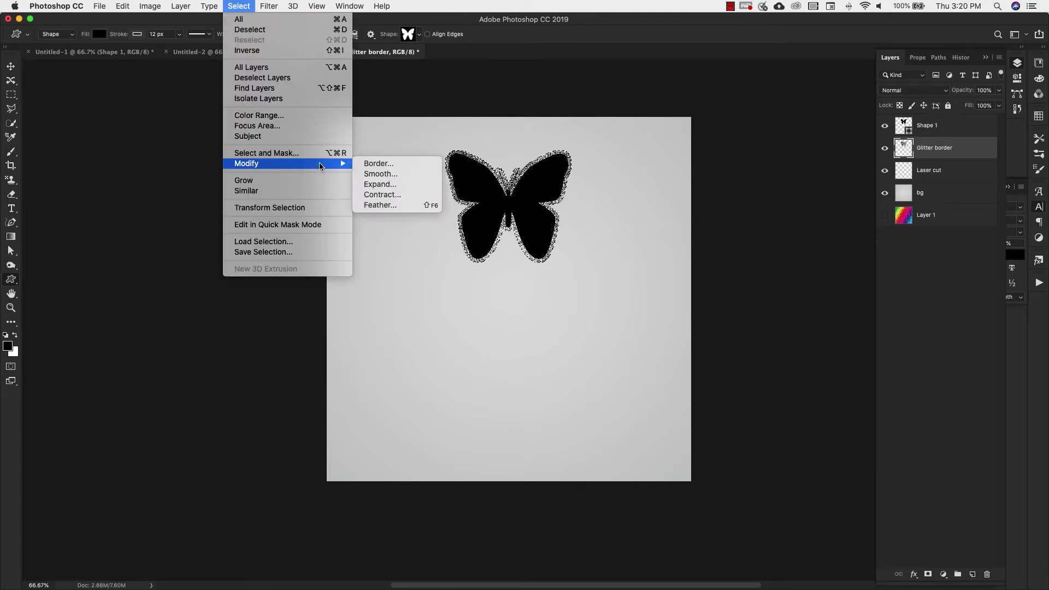
pyautogui.click(372, 185)
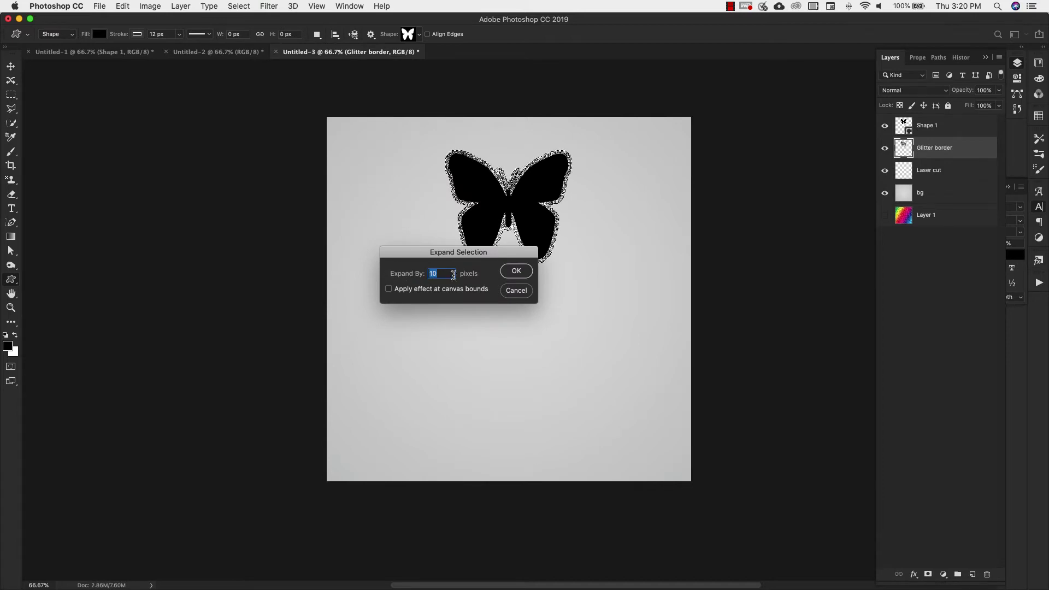
pyautogui.click(517, 272)
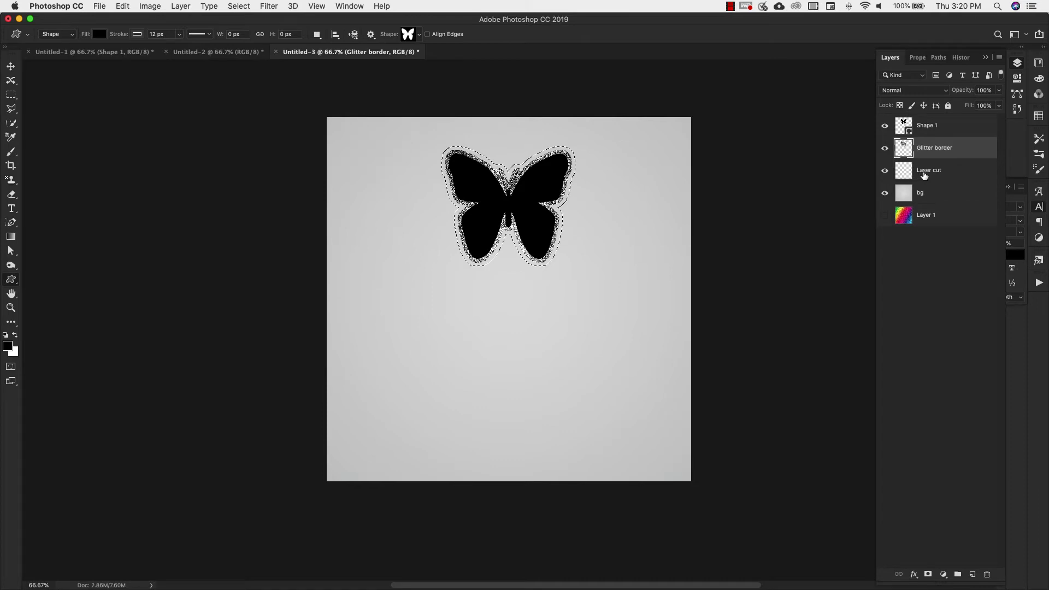
# - Fill the expanded selection with white on the Laser cut layer and deselect it
pyautogui.click(977, 175)
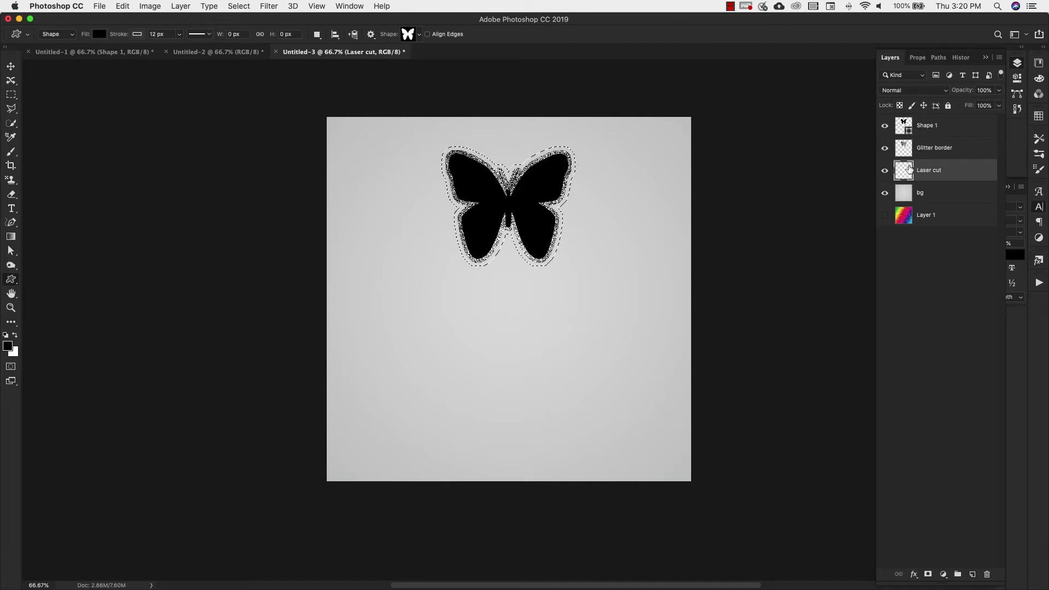
pyautogui.press('super+BackSpace')
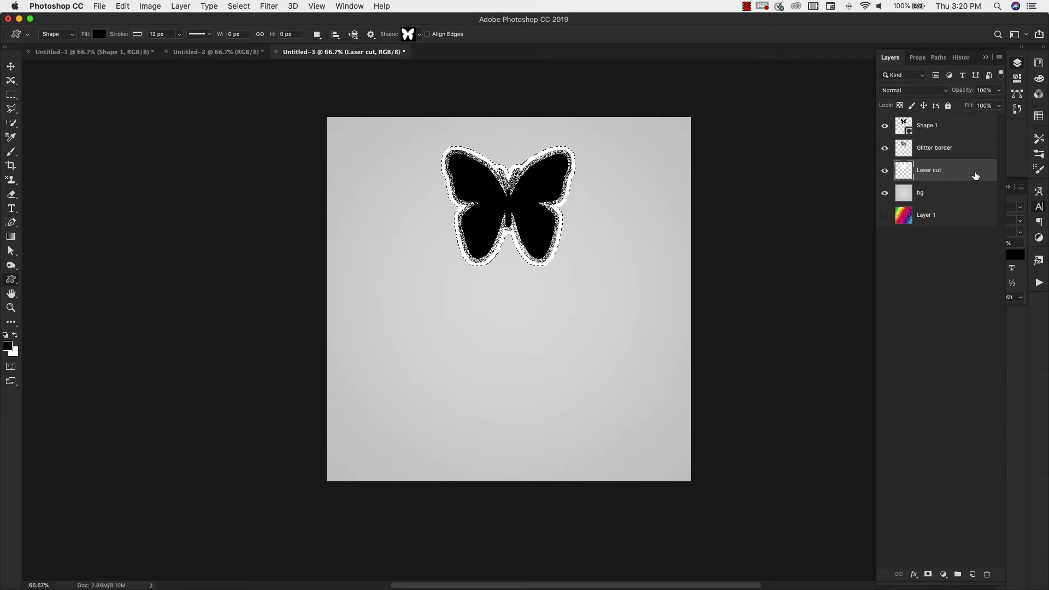
pyautogui.press('super+d')
# - Add a 2 px Stroke effect to the Laser cut layer, positioned at Center with Soft Light blending
pyautogui.doubleClick(976, 171)
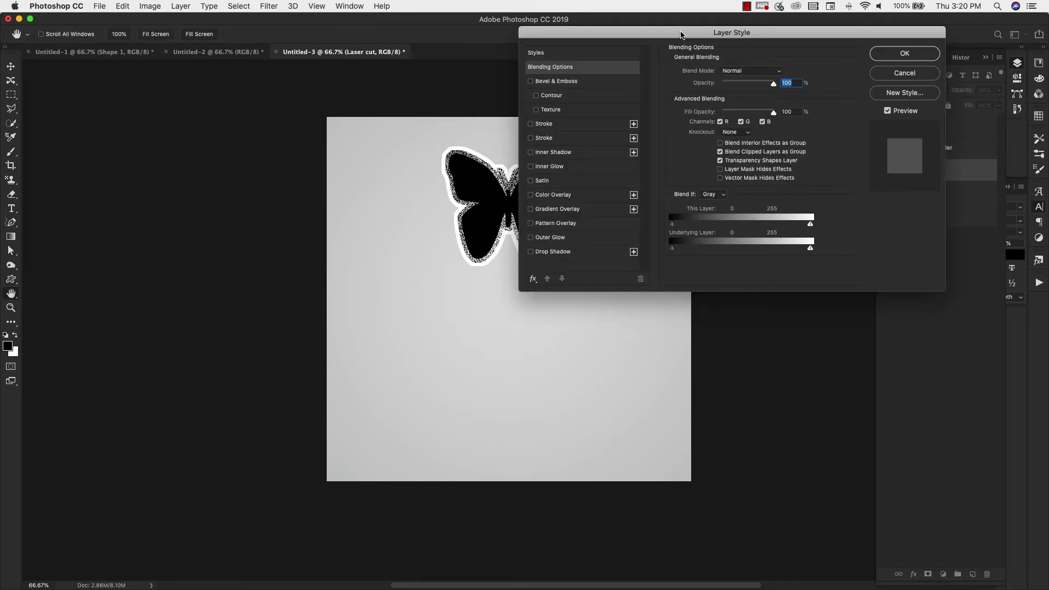
pyautogui.moveTo(681, 35); pyautogui.dragTo(671, 267)
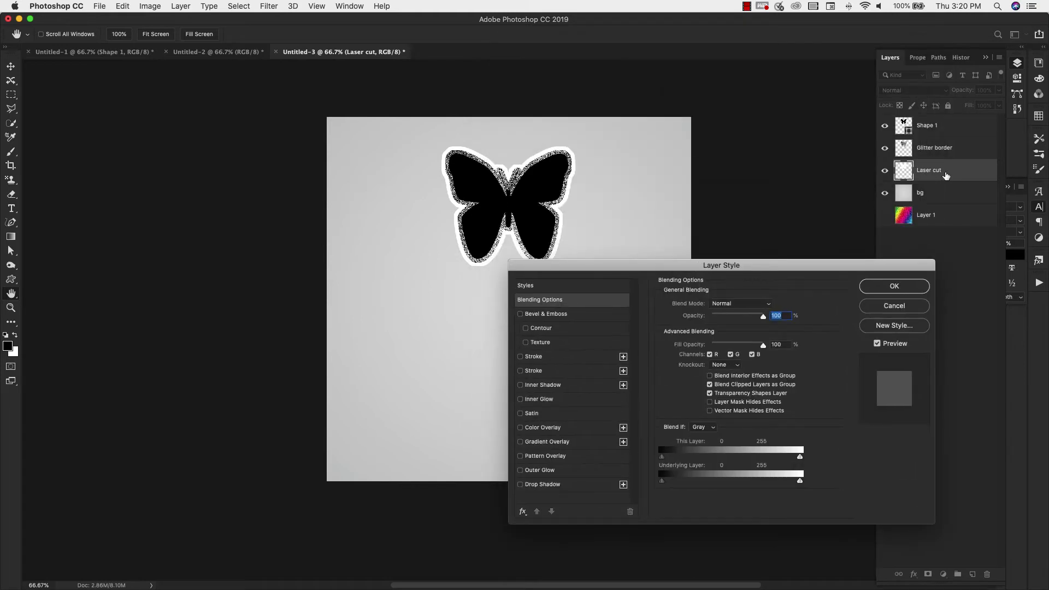
pyautogui.click(539, 357)
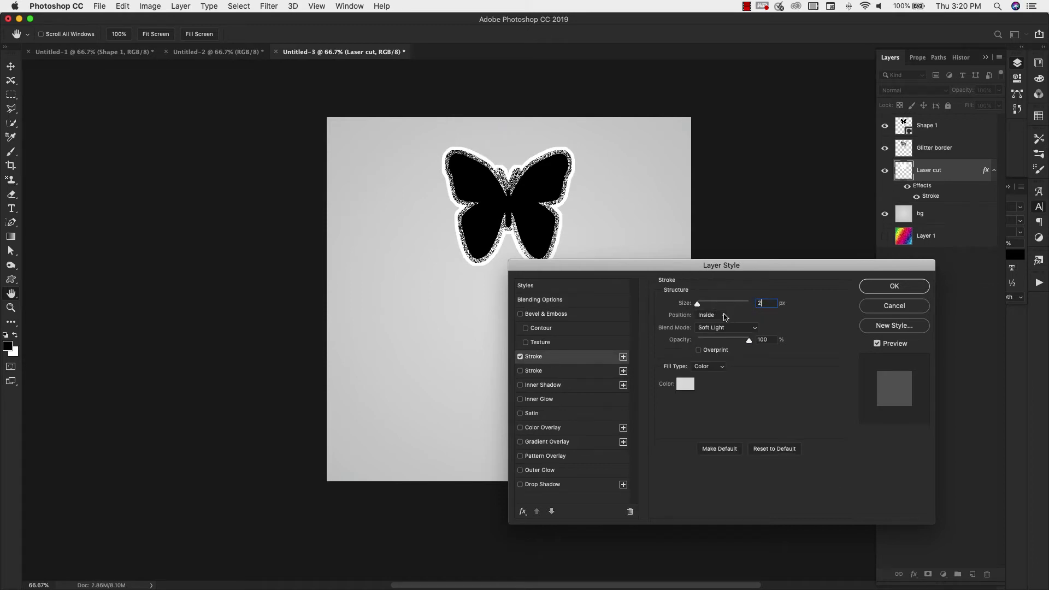
pyautogui.click(725, 317)
pyautogui.click(721, 323)
# - Set the Laser cut stroke colour to dedede and lower the layer's Fill so its white interior is hidden
pyautogui.click(686, 387)
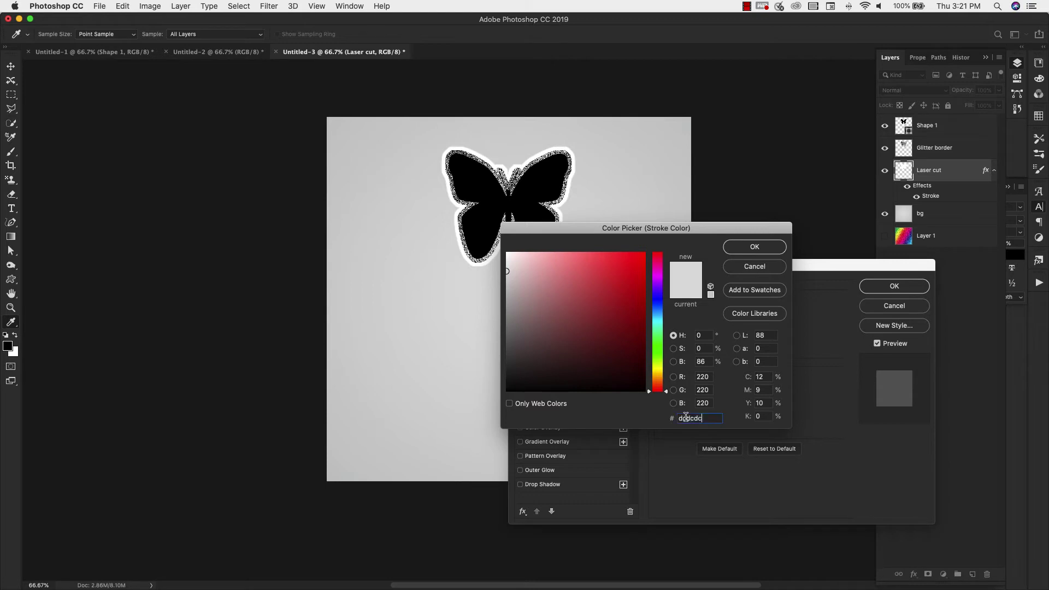
pyautogui.doubleClick(695, 418)
pyautogui.write('de')
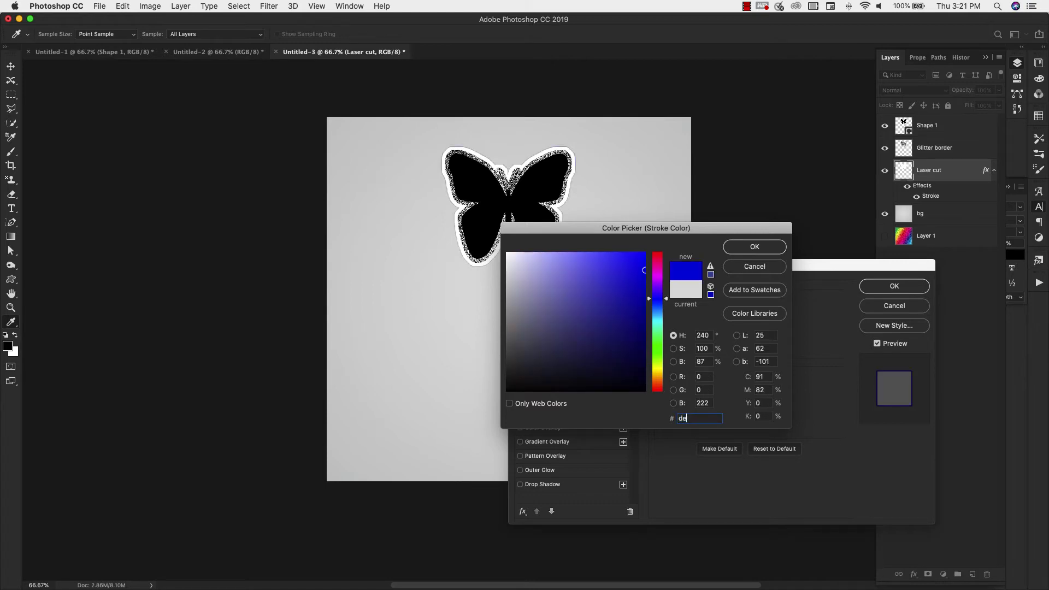
pyautogui.write('dede')
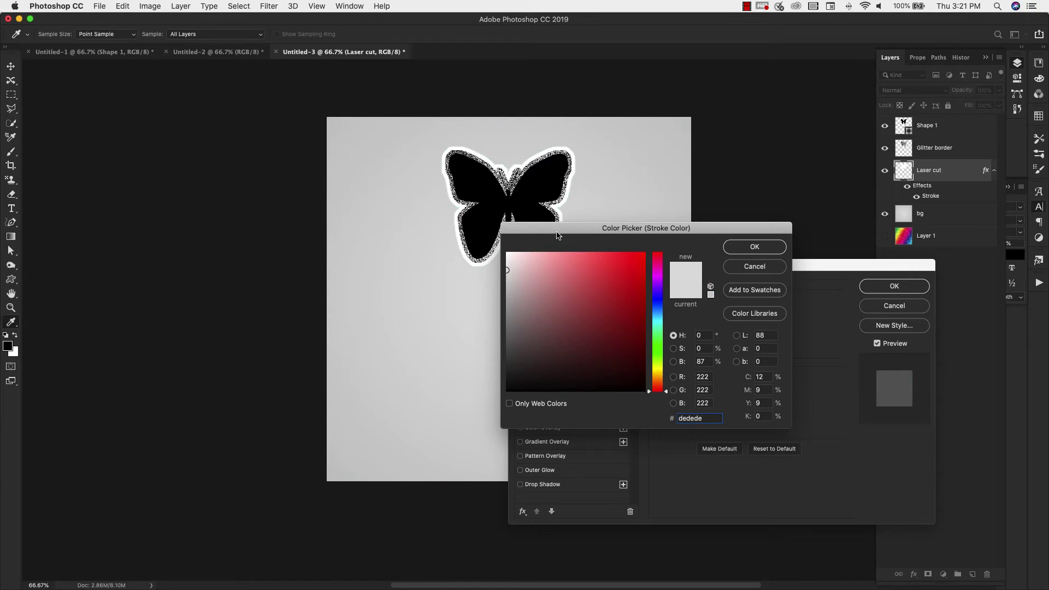
pyautogui.click(741, 250)
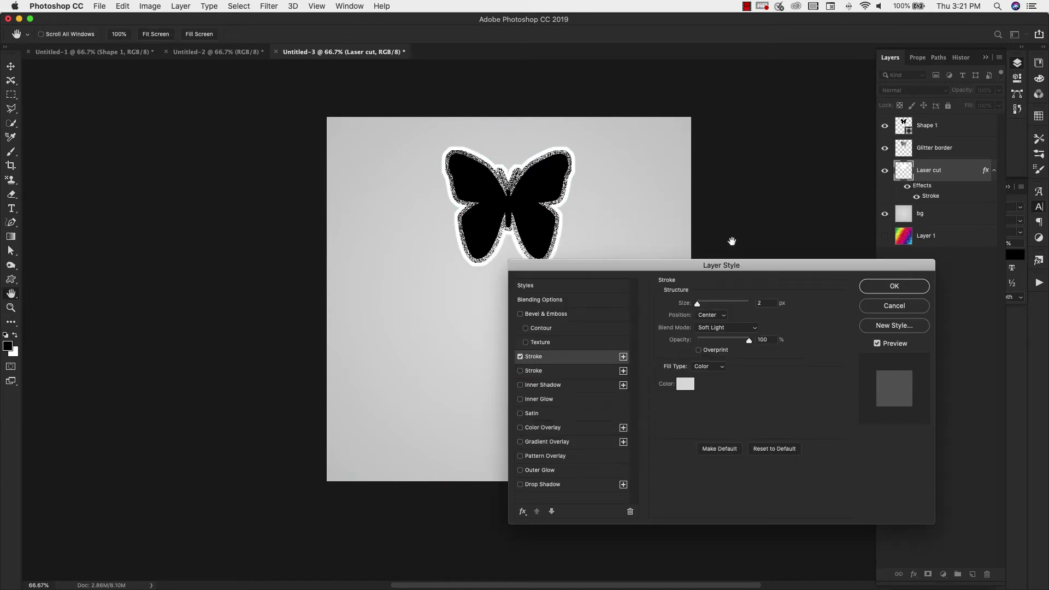
pyautogui.click(884, 288)
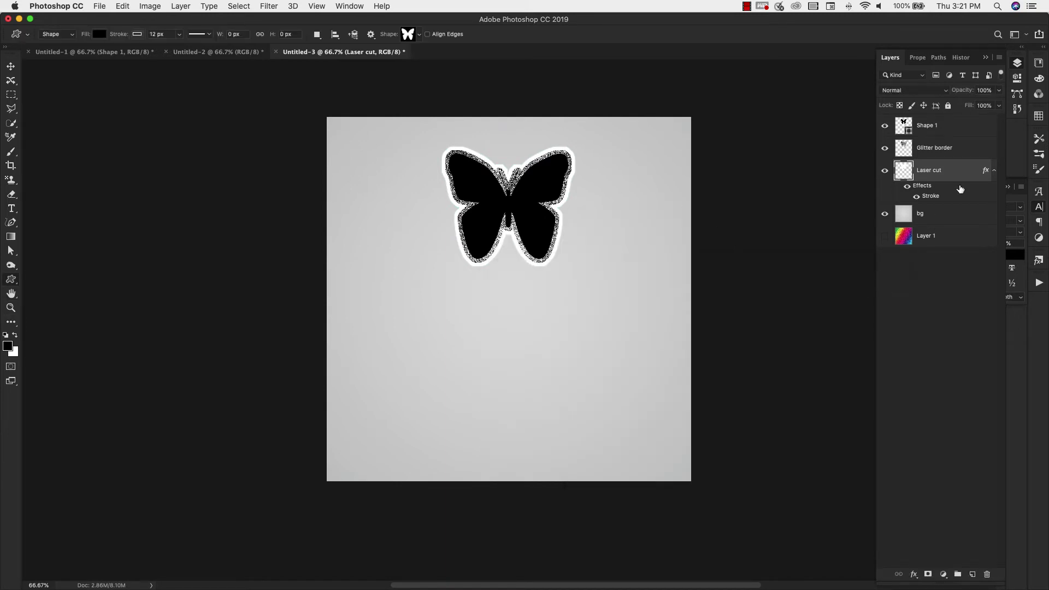
pyautogui.click(1001, 106)
pyautogui.moveTo(1001, 122); pyautogui.dragTo(943, 125)
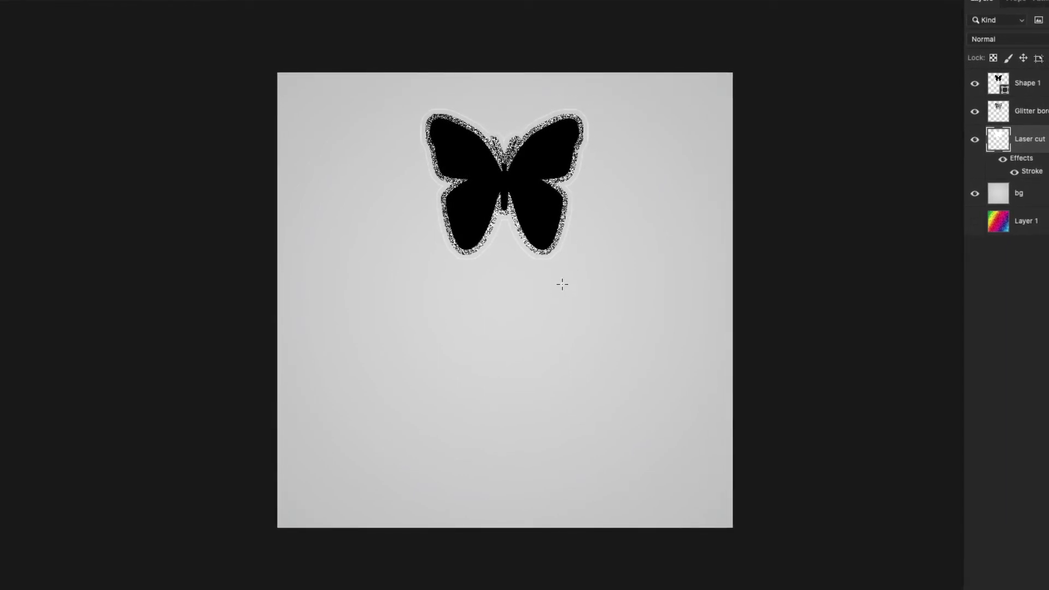
# - Add a Pattern Overlay to the butterfly shape layer using the diagonal rainbow glitter pattern
pyautogui.hotkey('alt', '.')
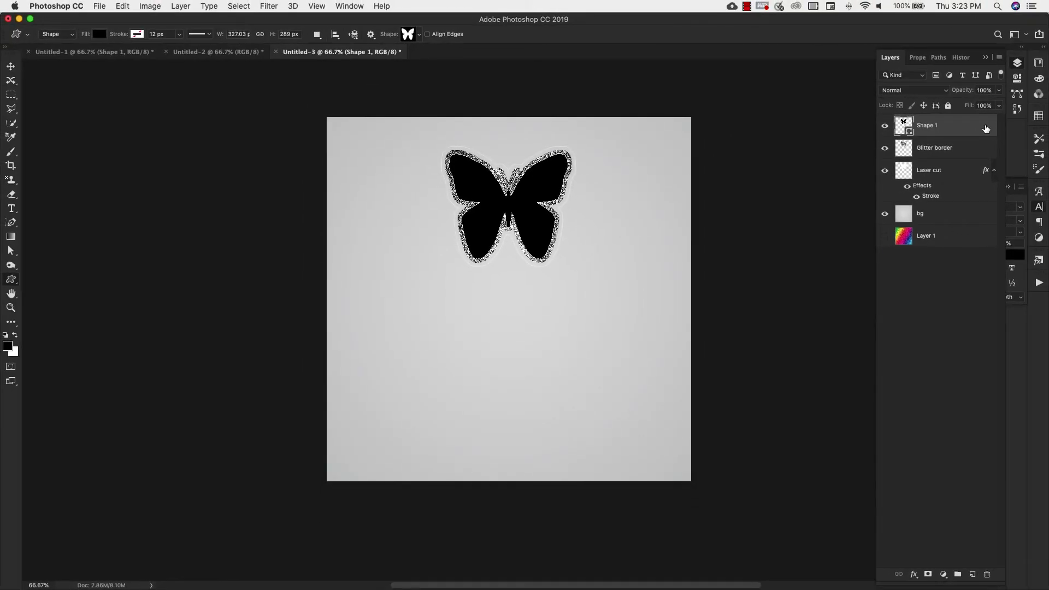
pyautogui.doubleClick(987, 128)
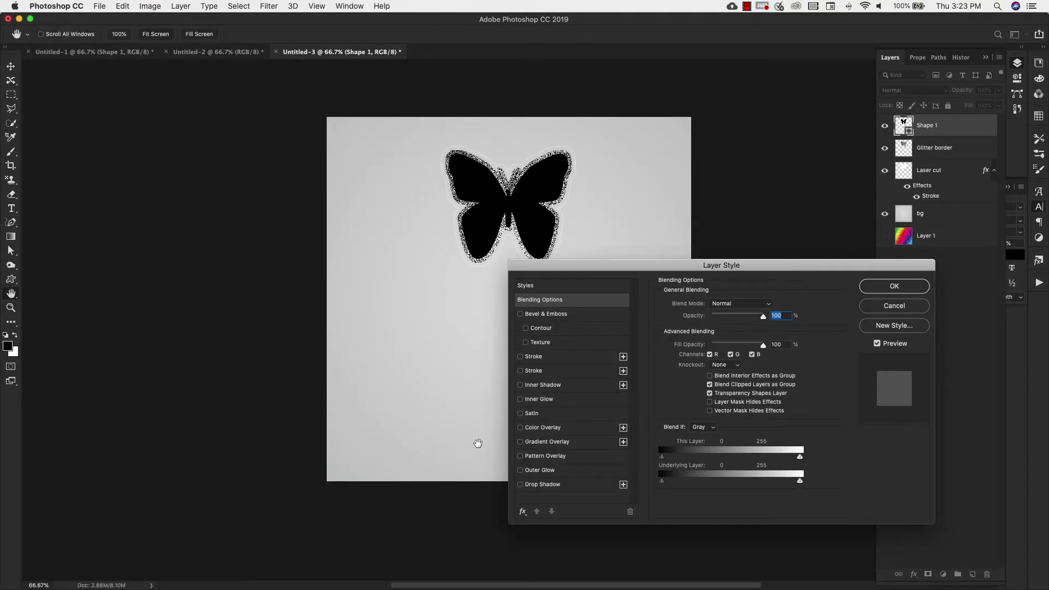
pyautogui.click(543, 457)
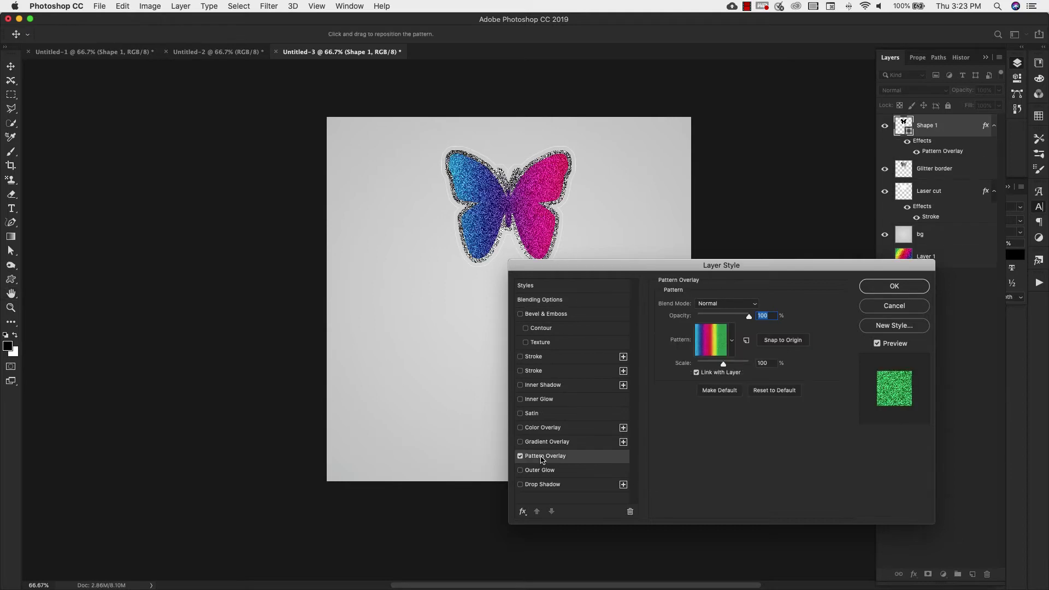
pyautogui.click(732, 343)
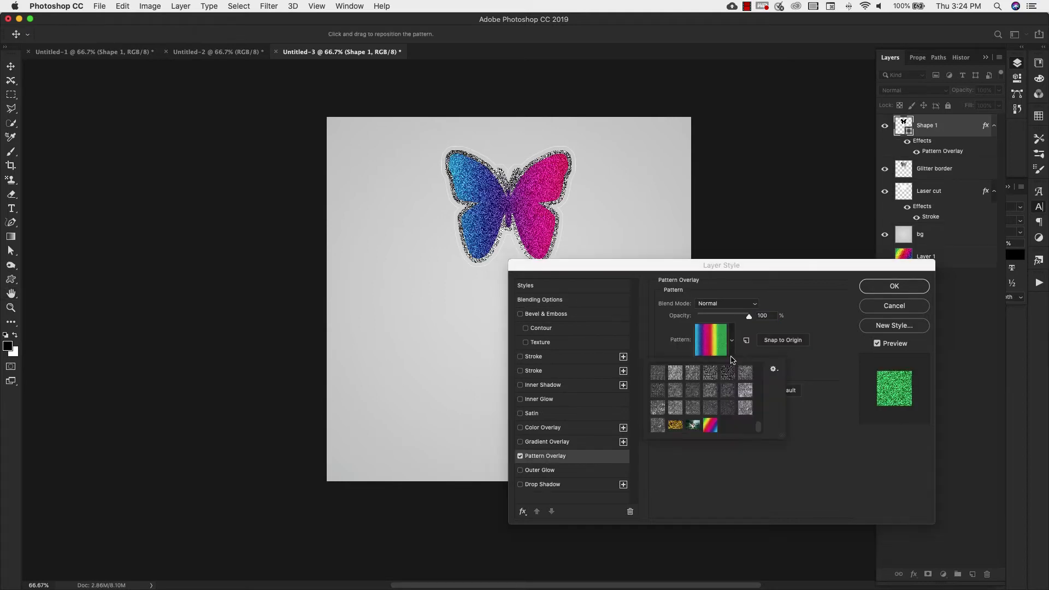
pyautogui.click(711, 425)
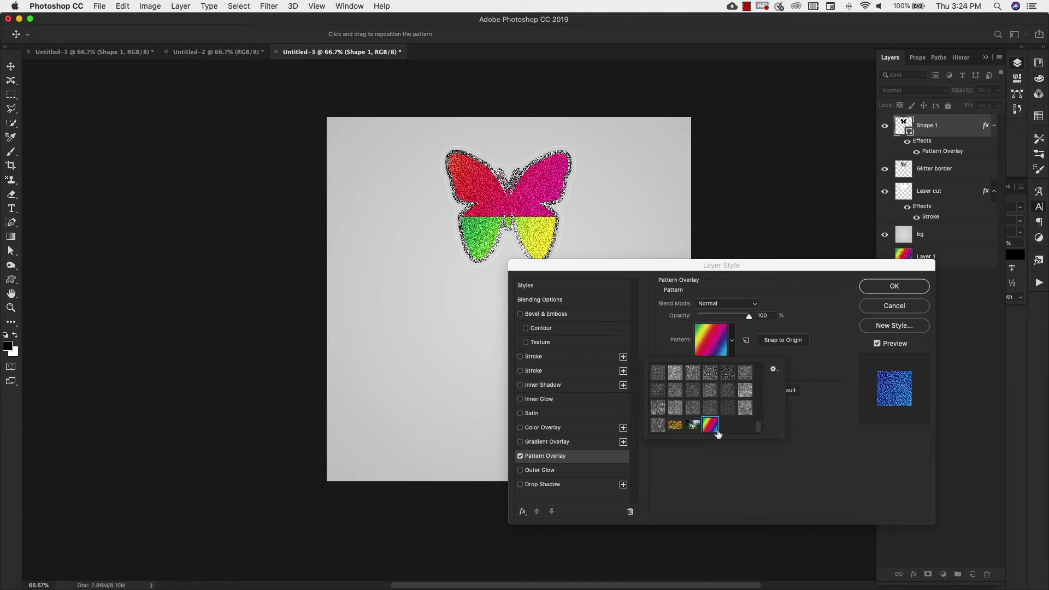
# - Reposition the glitter pattern inside the butterfly so it blends seamlessly from pink through purple to blue, and apply the layer style
pyautogui.moveTo(575, 265); pyautogui.dragTo(388, 321)
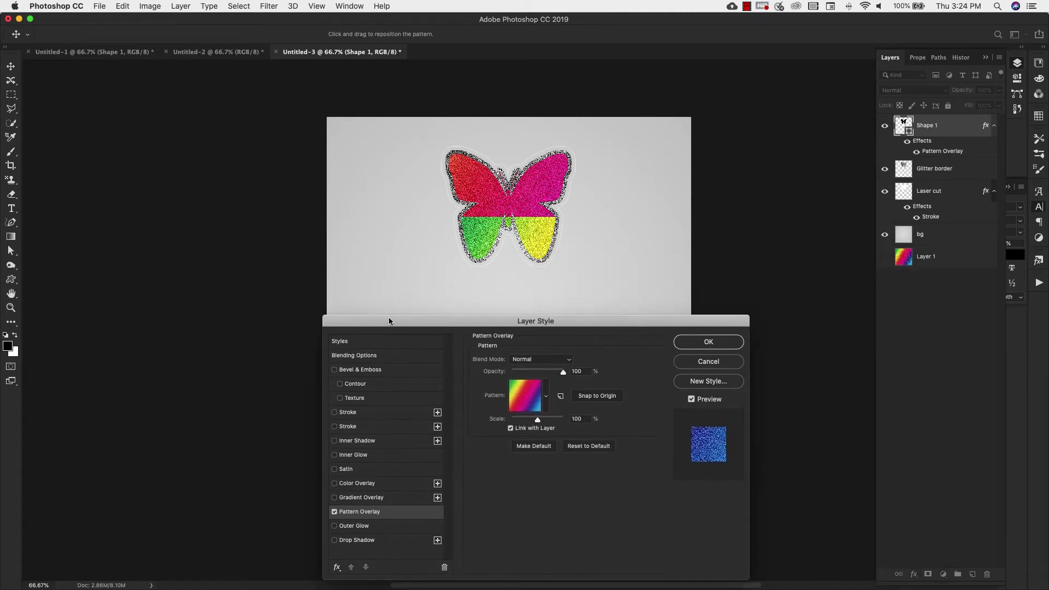
pyautogui.moveTo(541, 204); pyautogui.dragTo(530, 271)
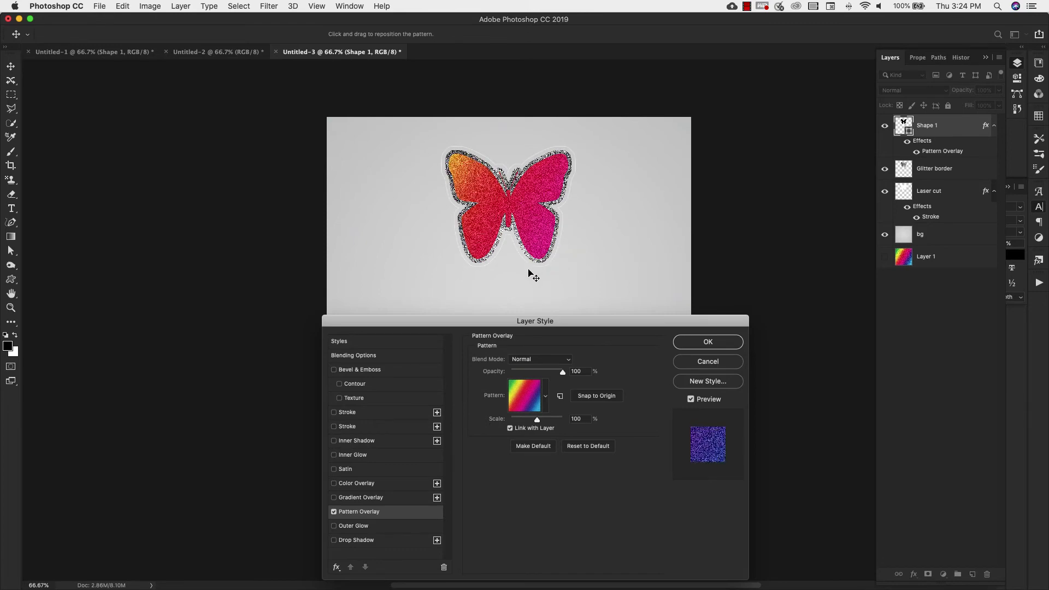
pyautogui.moveTo(543, 186); pyautogui.dragTo(452, 222)
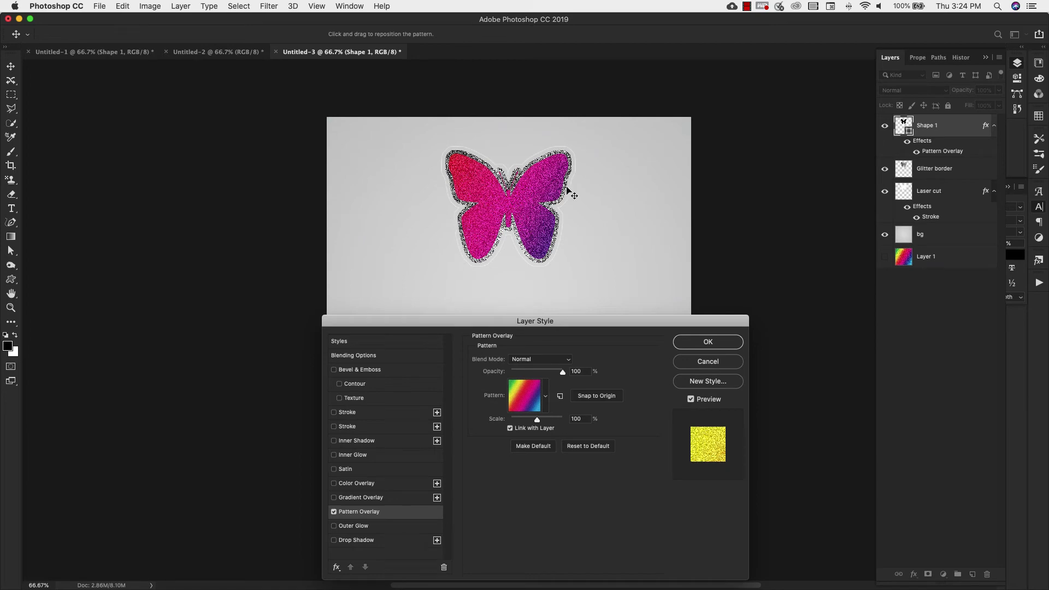
pyautogui.moveTo(563, 181); pyautogui.dragTo(480, 188)
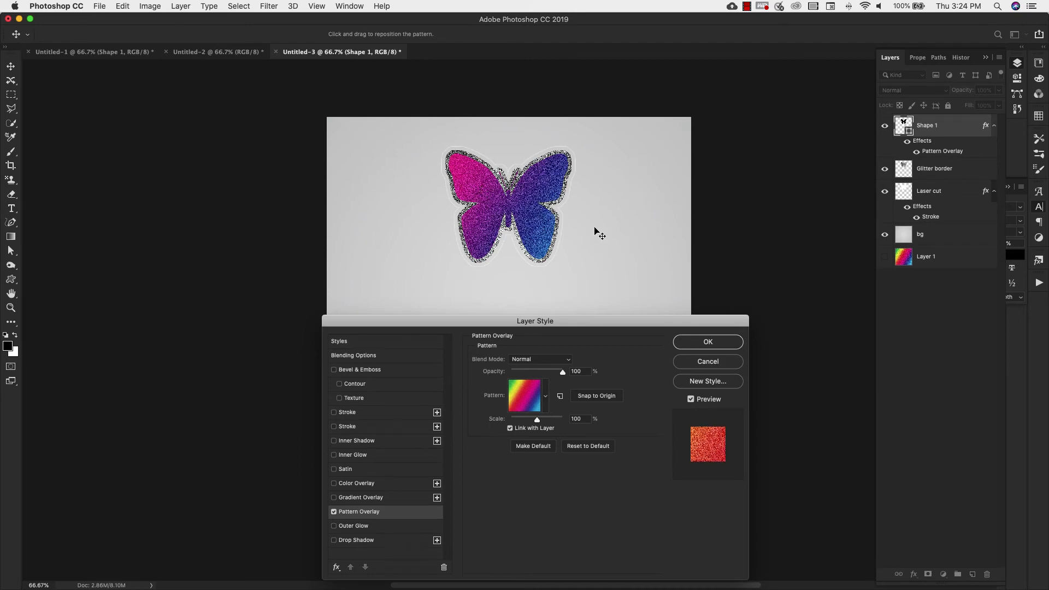
pyautogui.moveTo(546, 225); pyautogui.dragTo(544, 225)
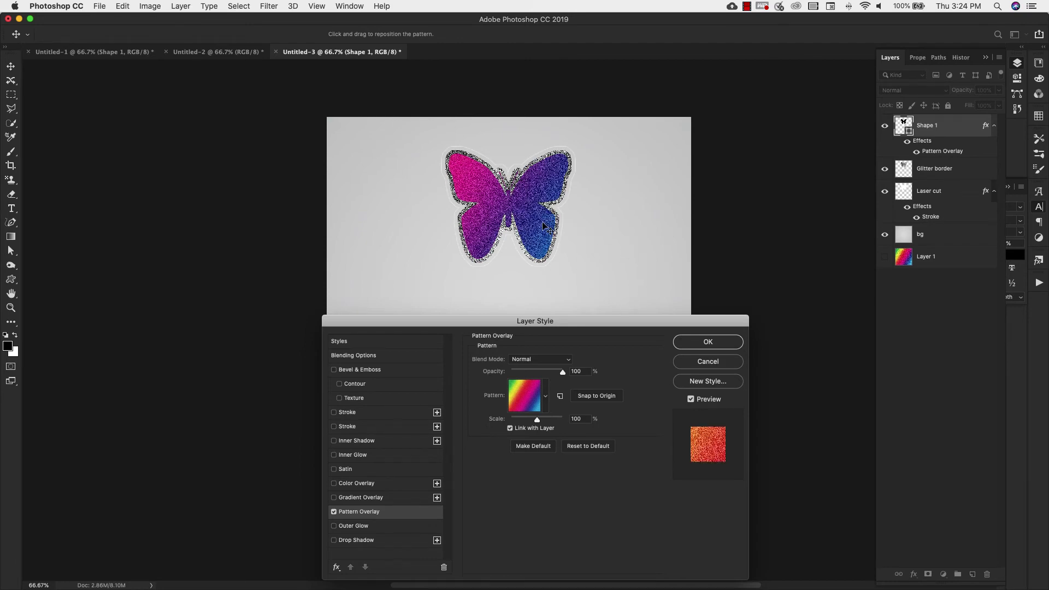
pyautogui.moveTo(544, 225); pyautogui.dragTo(541, 225)
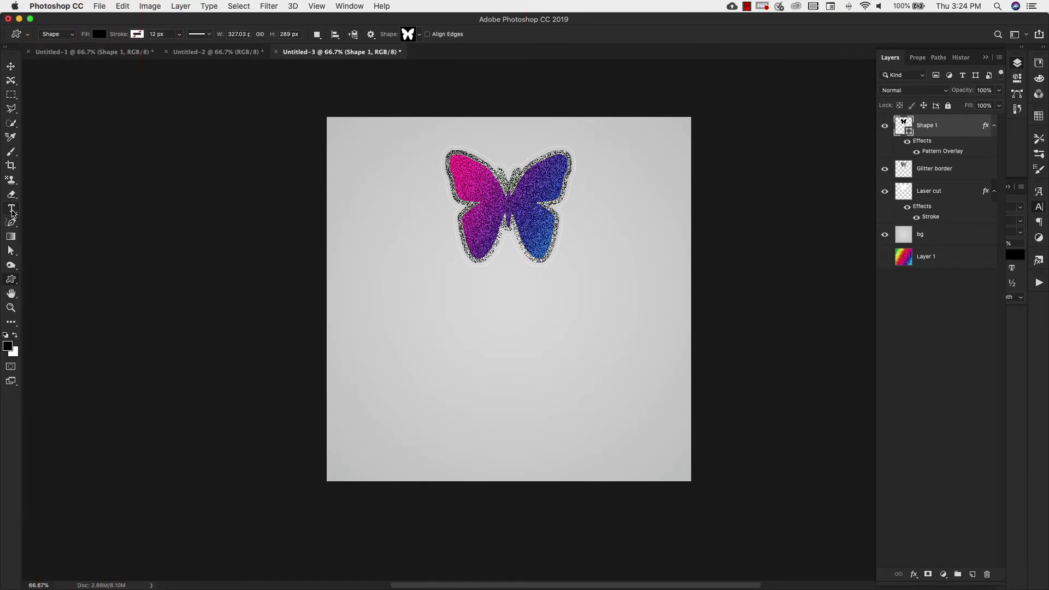
# - Add the text "Rainbows" in Montserrat Black below the butterfly
pyautogui.click(12, 209)
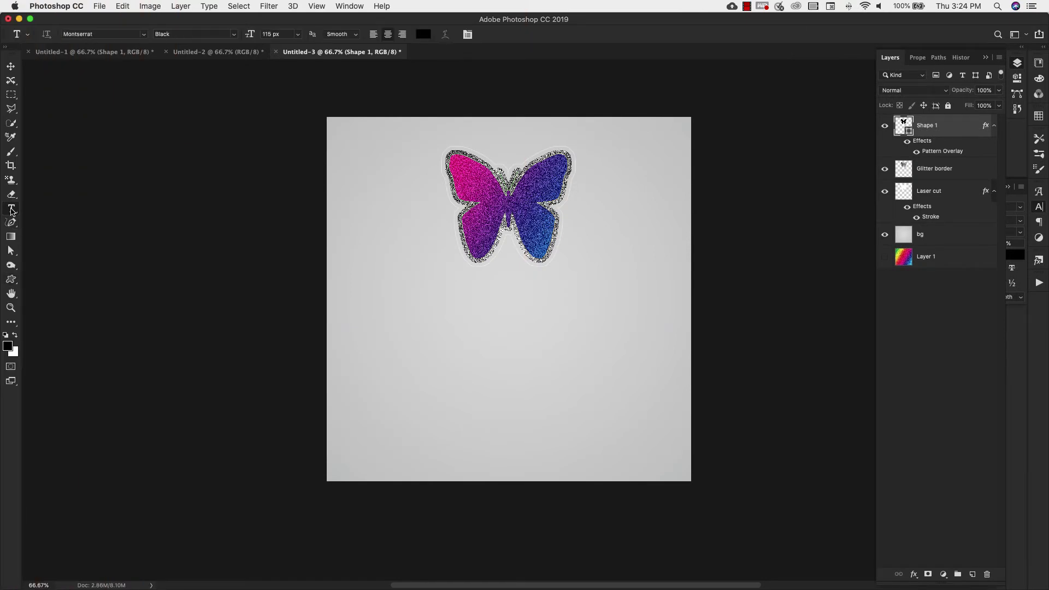
pyautogui.click(393, 354)
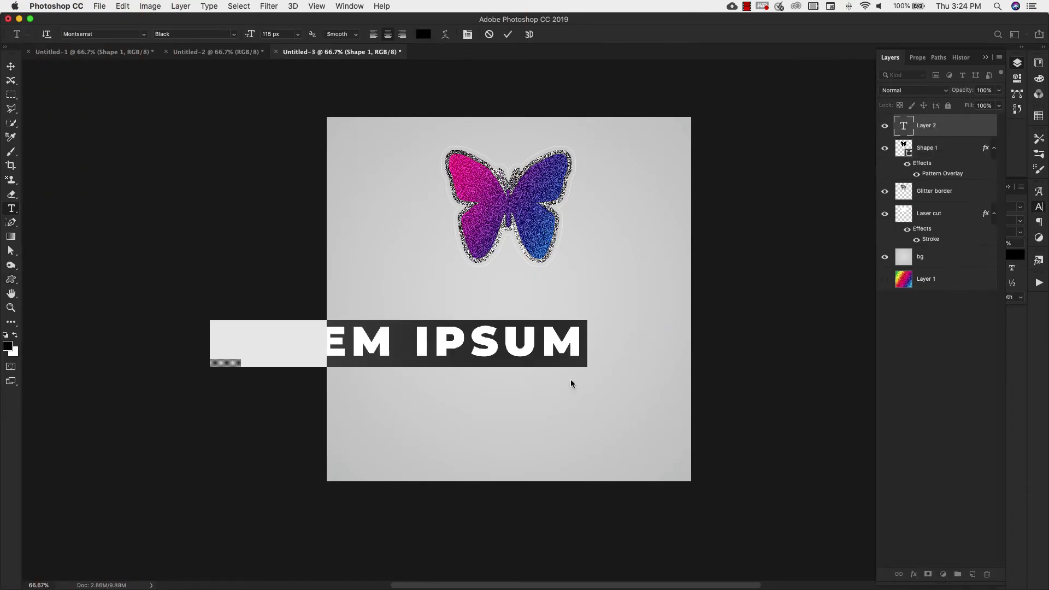
pyautogui.write('Rainbows')
pyautogui.press('super+Return')
pyautogui.press('v')
# - Set the Rainbows text to 125 px with 185 tracking and move it slightly up and right
pyautogui.click(1018, 203)
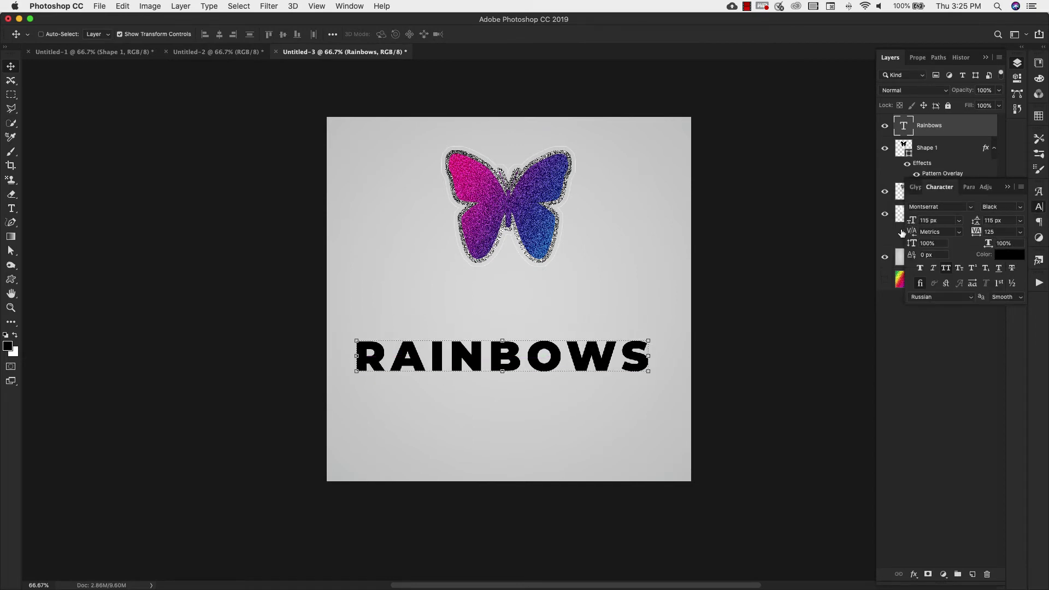
pyautogui.moveTo(909, 223); pyautogui.dragTo(915, 222)
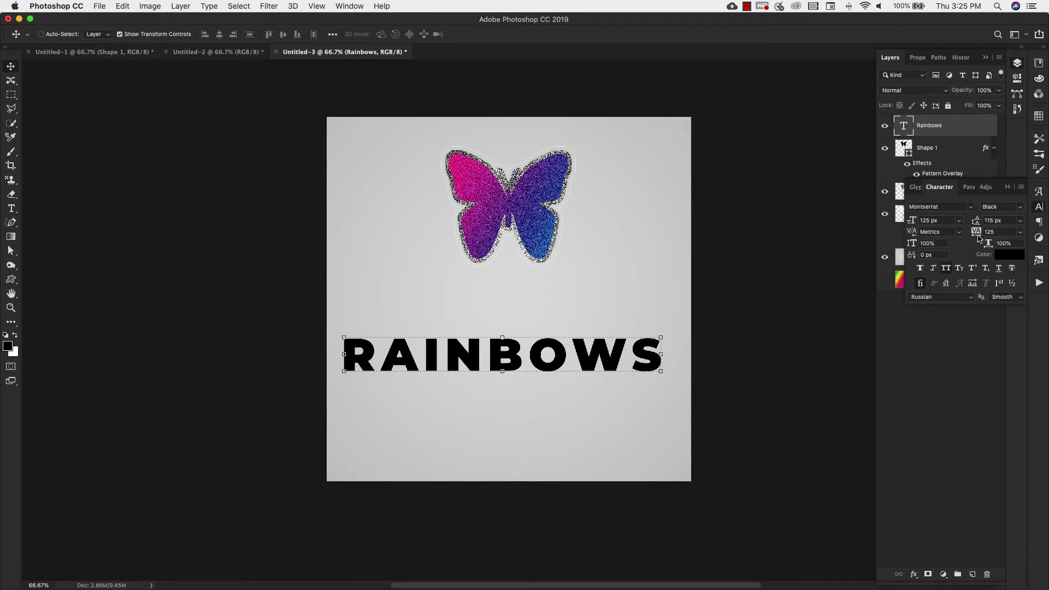
pyautogui.moveTo(978, 239); pyautogui.dragTo(984, 237)
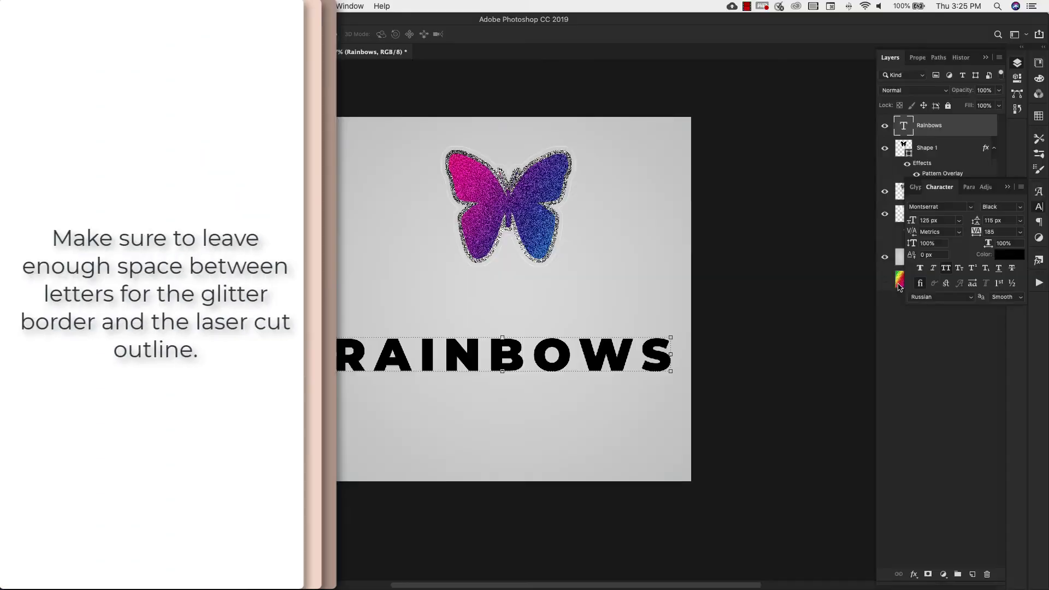
pyautogui.moveTo(618, 364); pyautogui.dragTo(621, 356)
# - Group the butterfly shape, Glitter border and Laser cut layers and hide the group, leaving the Rainbows text layer active
pyautogui.click(928, 148)
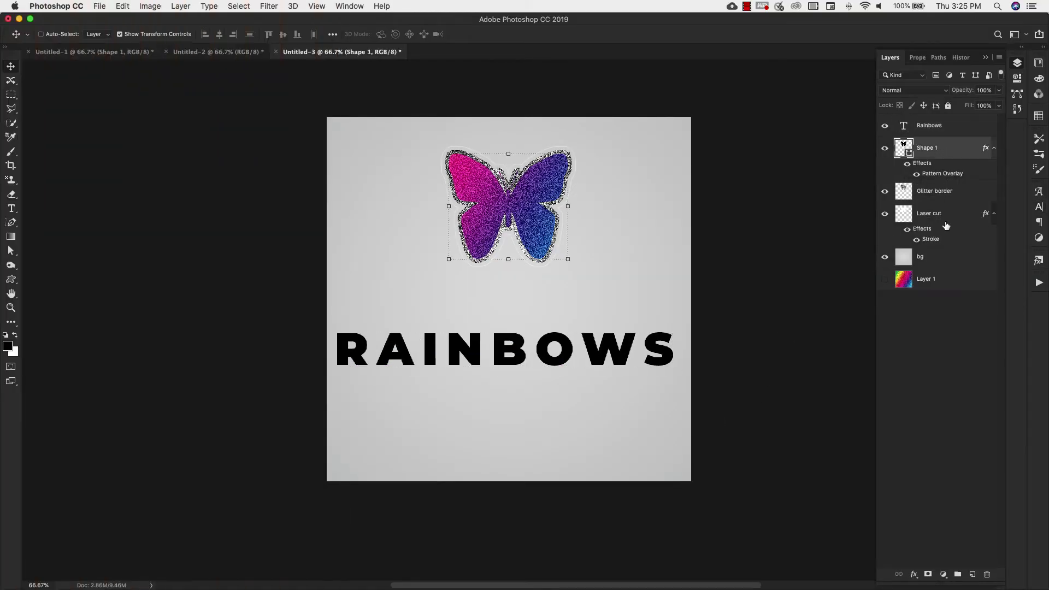
pyautogui.keyDown('shift'); pyautogui.click(949, 234); pyautogui.keyUp('shift')
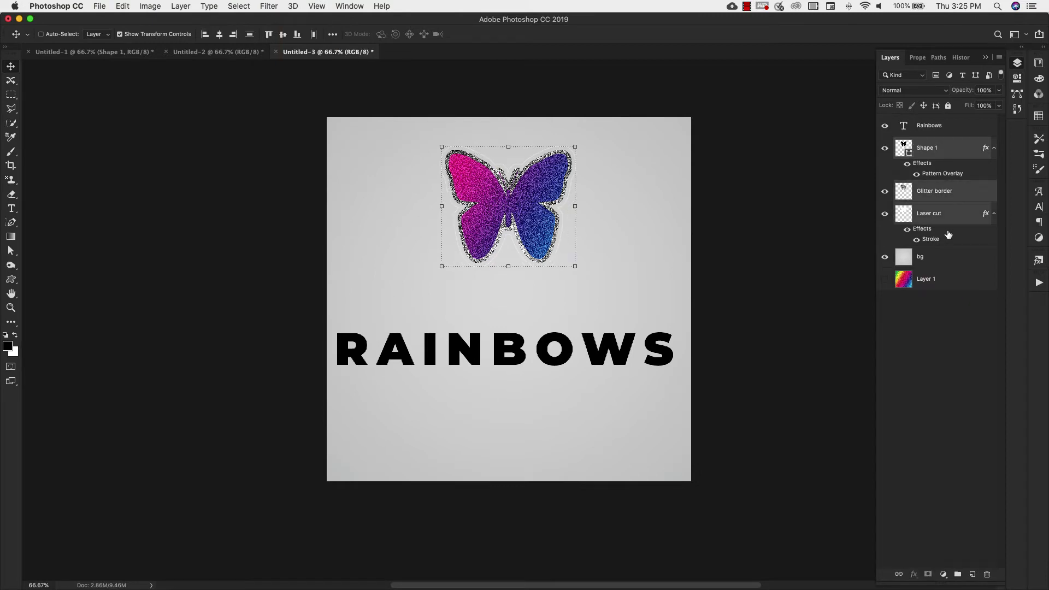
pyautogui.press('super+g')
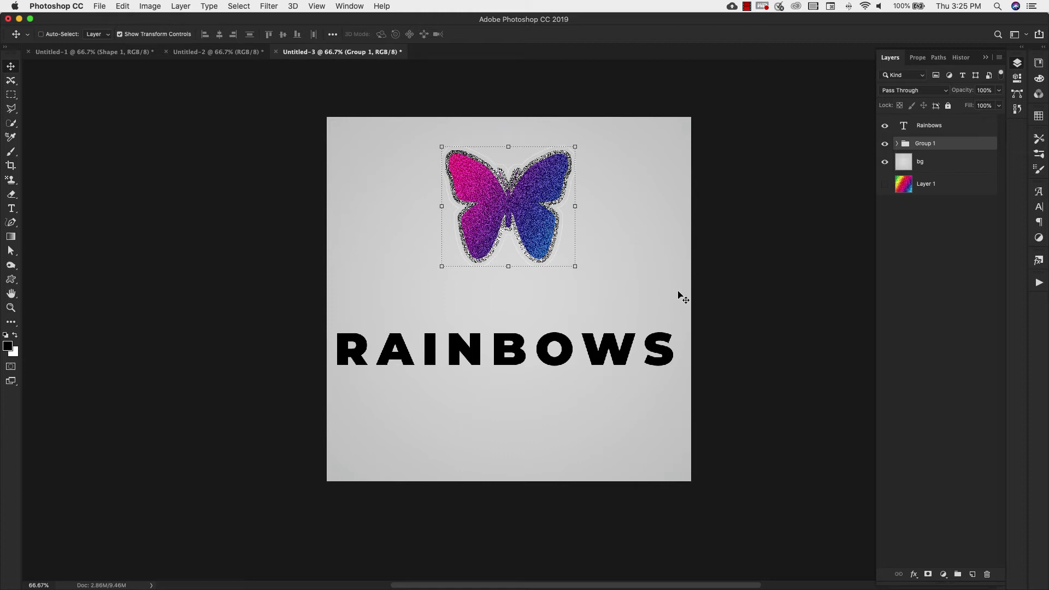
pyautogui.click(885, 144)
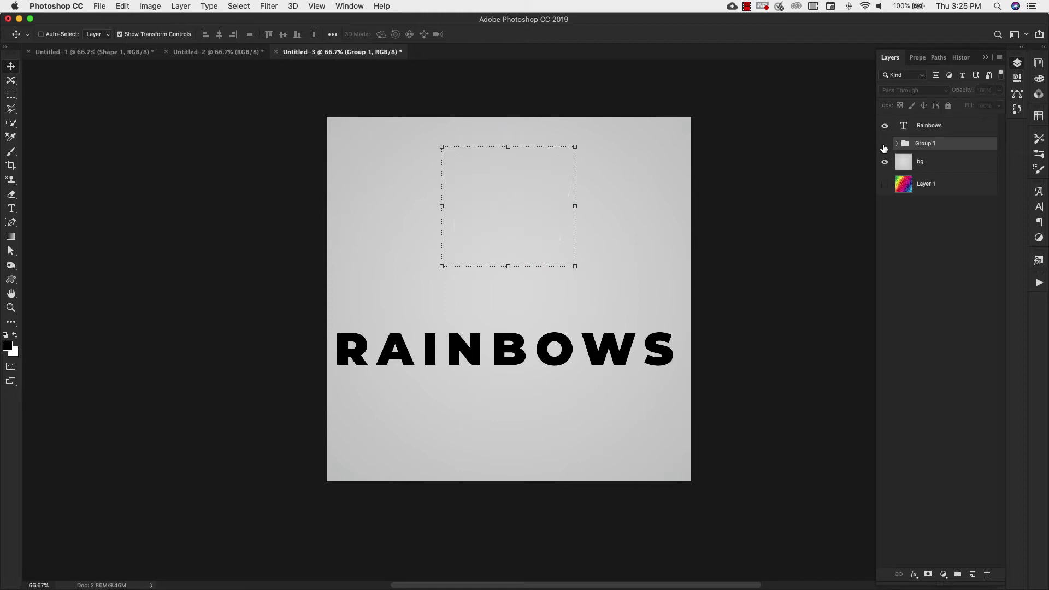
pyautogui.click(951, 130)
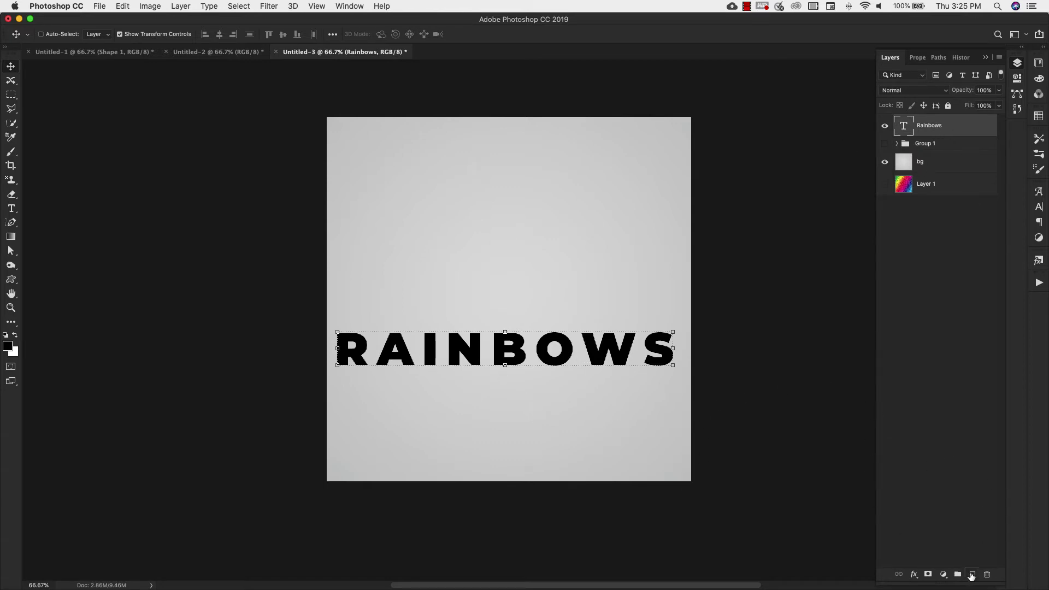
# - Add two empty layers and place them directly beneath the Rainbows text layer
pyautogui.click(972, 575)
pyautogui.click(973, 575)
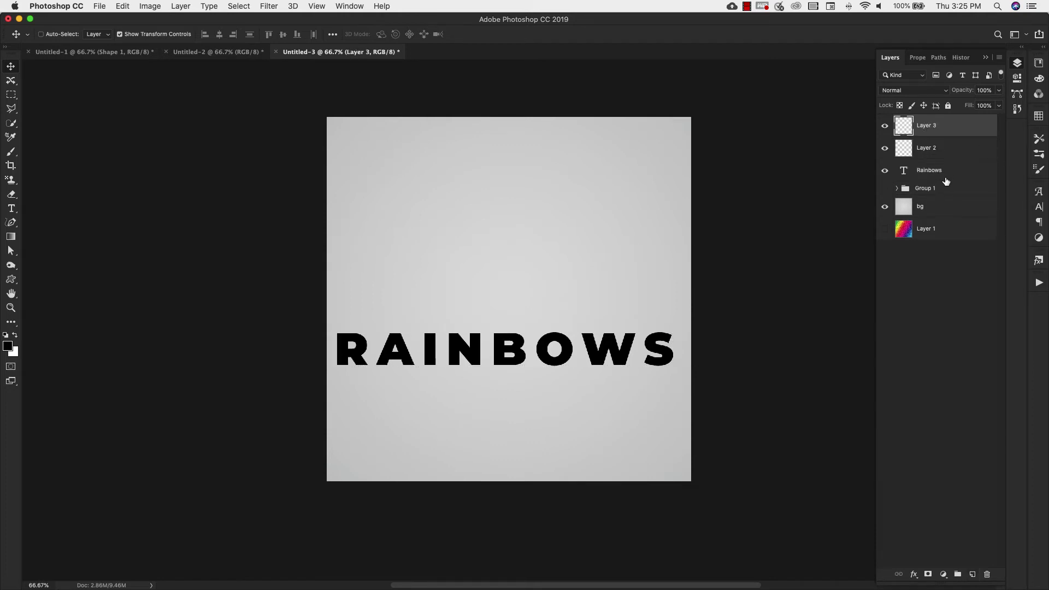
pyautogui.moveTo(949, 183); pyautogui.dragTo(949, 124)
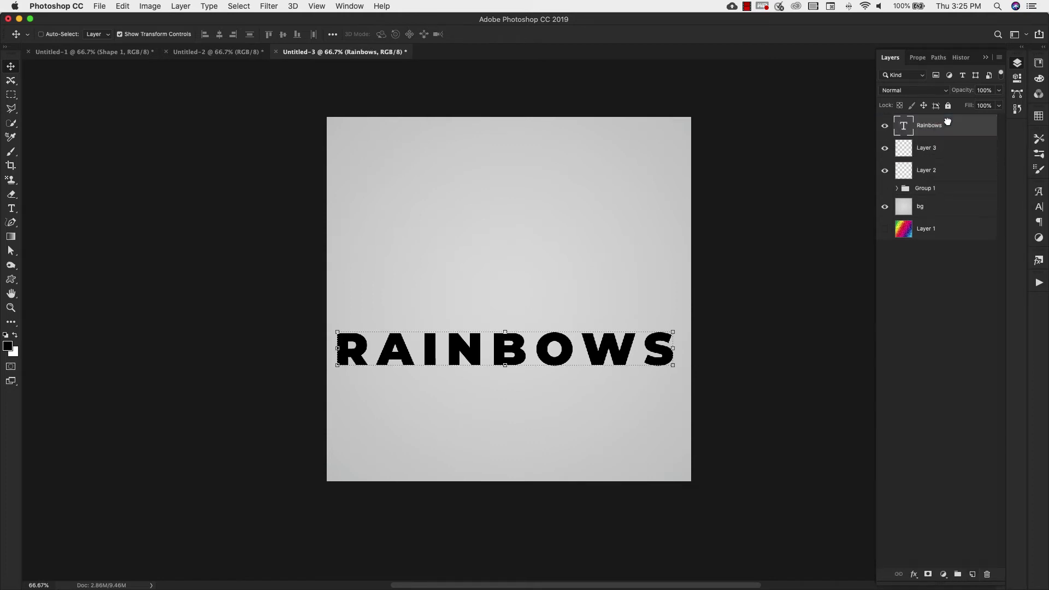
# - Rename the upper new layer Glitter border and the lower one Laser cut
pyautogui.doubleClick(928, 148)
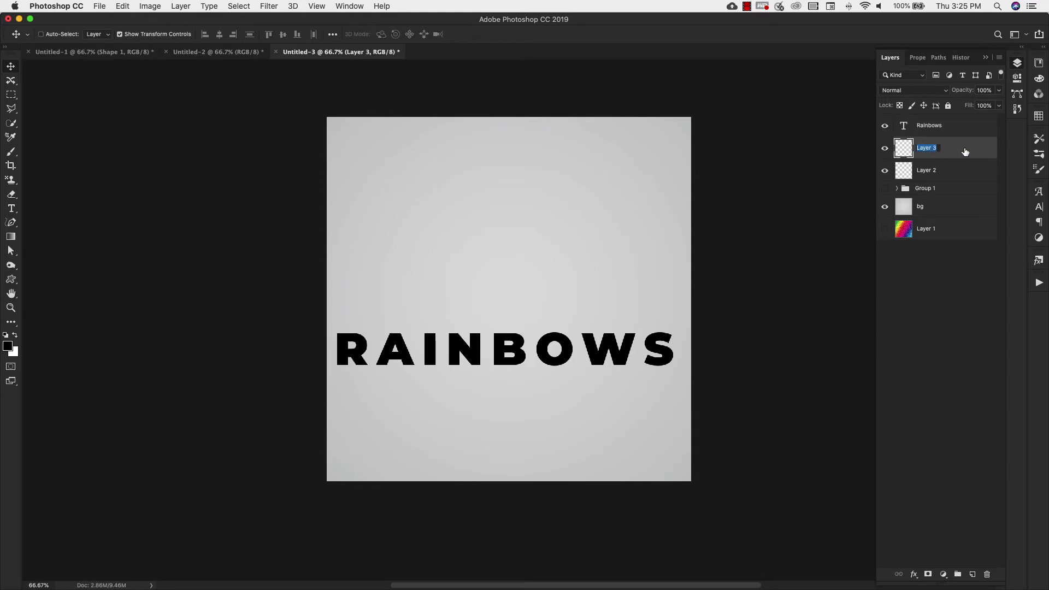
pyautogui.write('Glitter border')
pyautogui.doubleClick(932, 171)
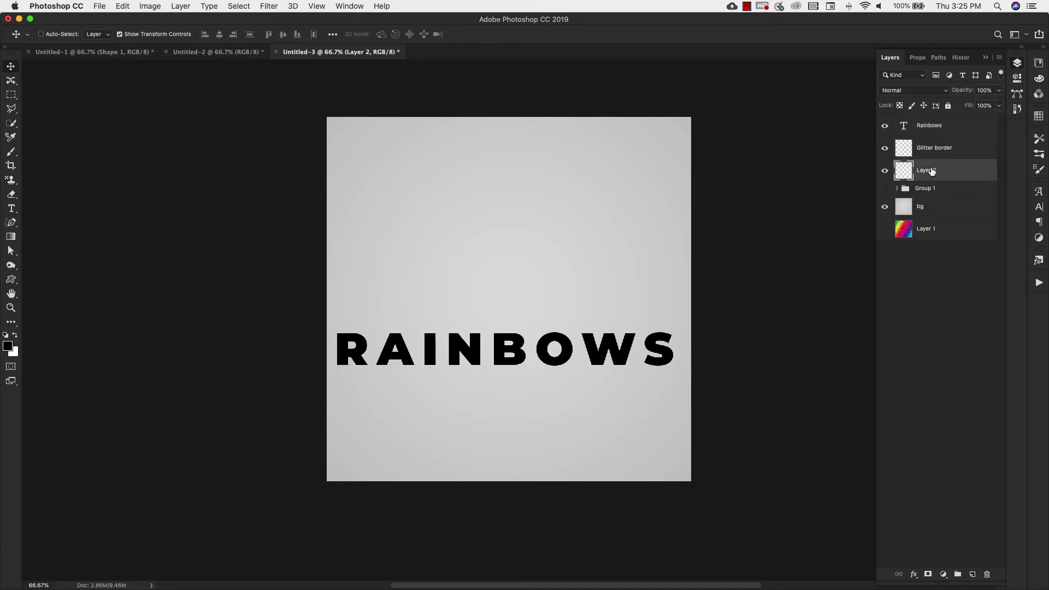
pyautogui.write('Laser cut')
pyautogui.hotkey('shift', 'Tab')
# - Load the Rainbows lettering as a selection and expand it by 5 pixels
pyautogui.click(933, 127)
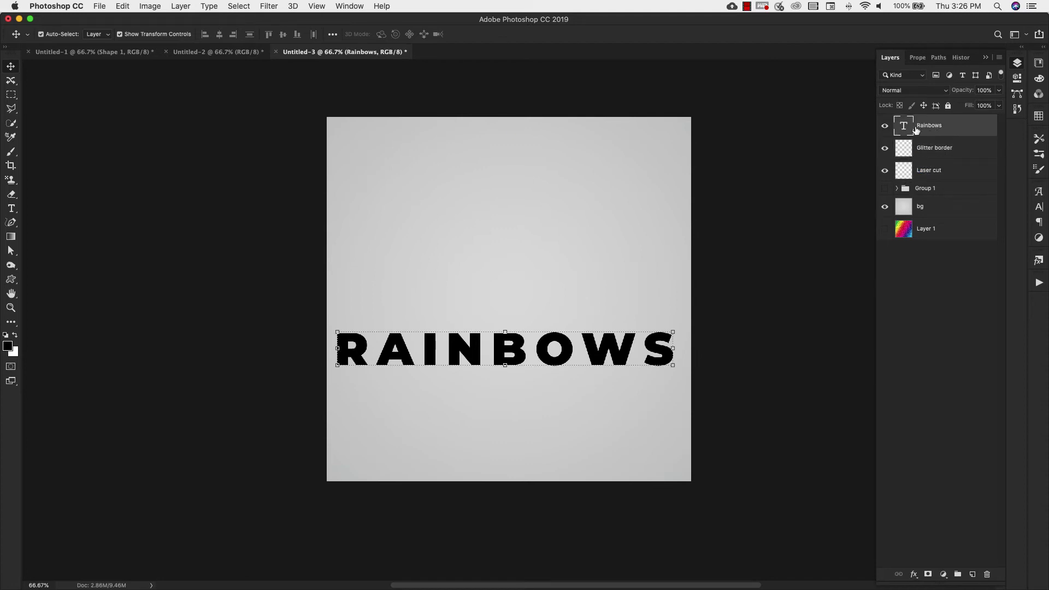
pyautogui.keyDown('super'); pyautogui.click(904, 127); pyautogui.keyUp('super')
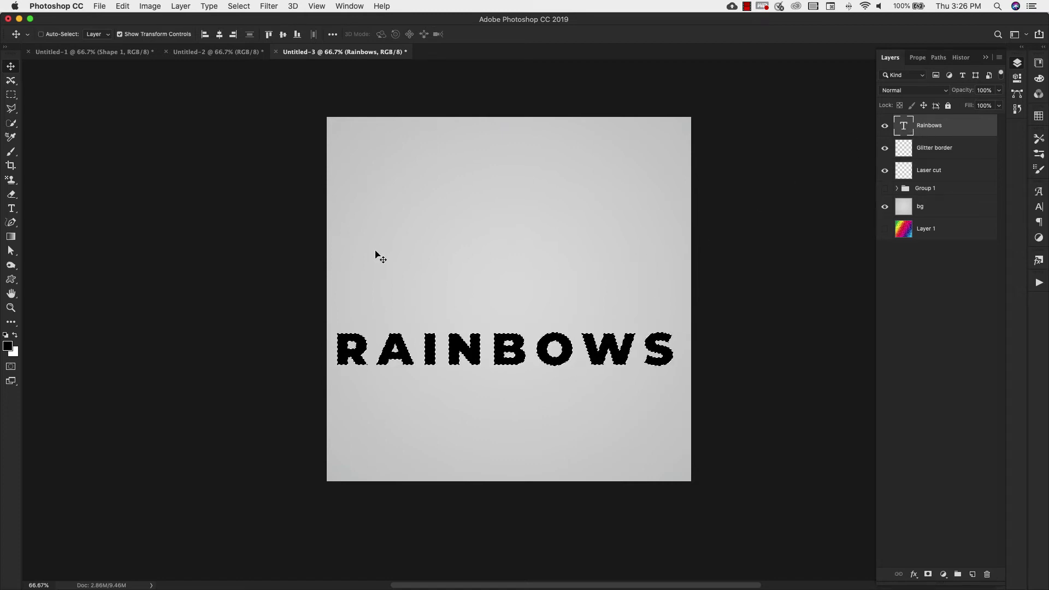
pyautogui.click(246, 7)
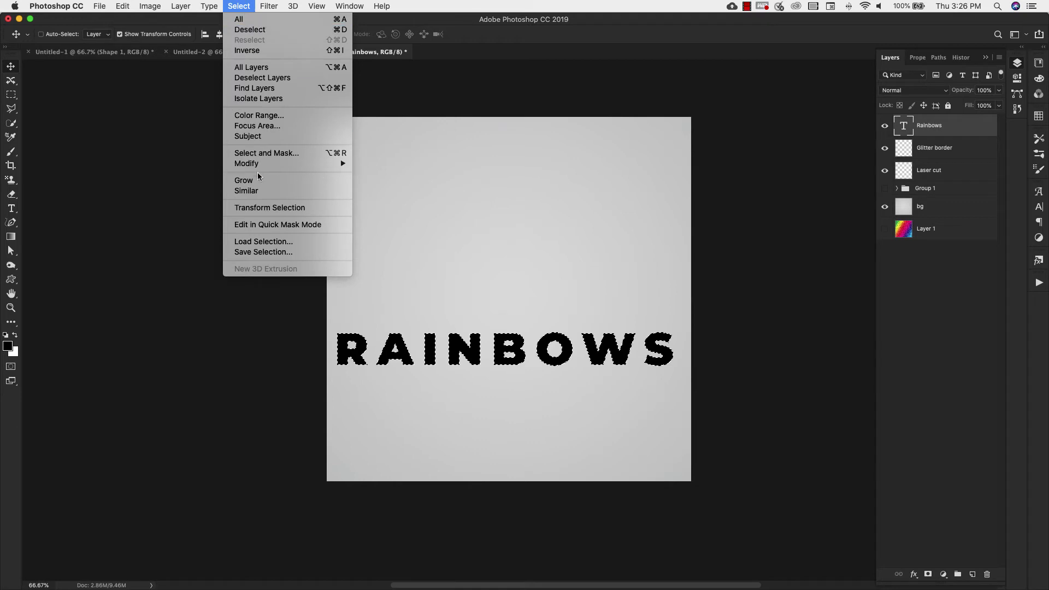
pyautogui.moveTo(263, 165)
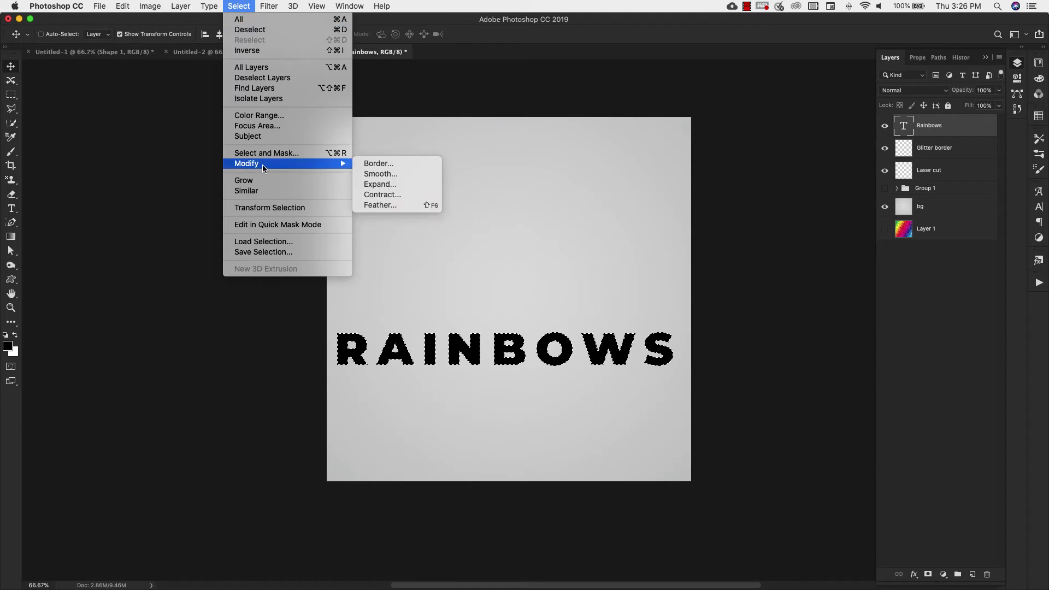
pyautogui.click(376, 186)
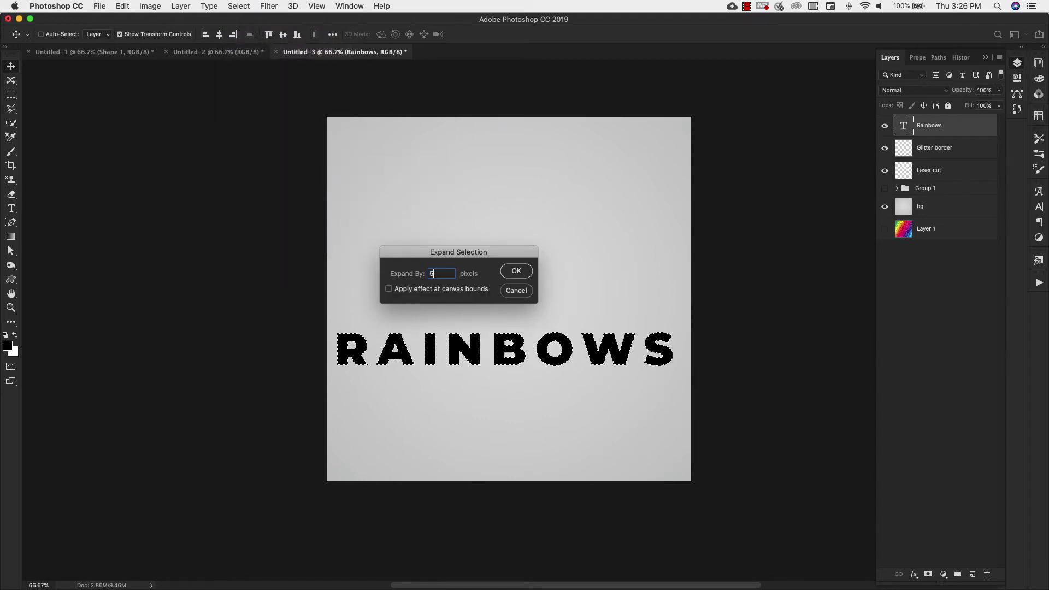
pyautogui.click(515, 272)
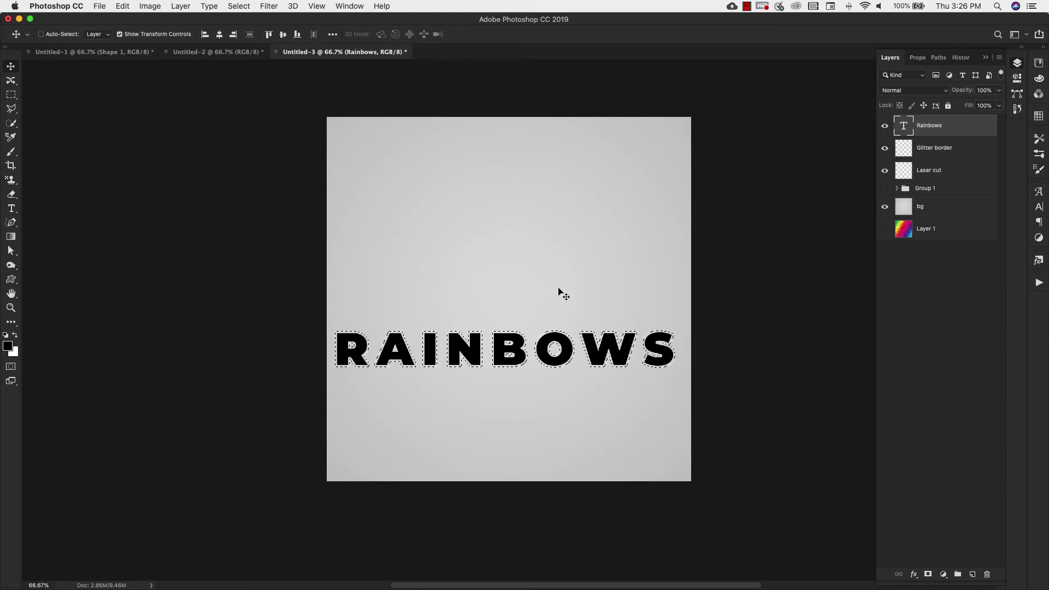
# - Make the Glitter border layer active and set the foreground colour to dark gray 4a4a4a
pyautogui.click(954, 148)
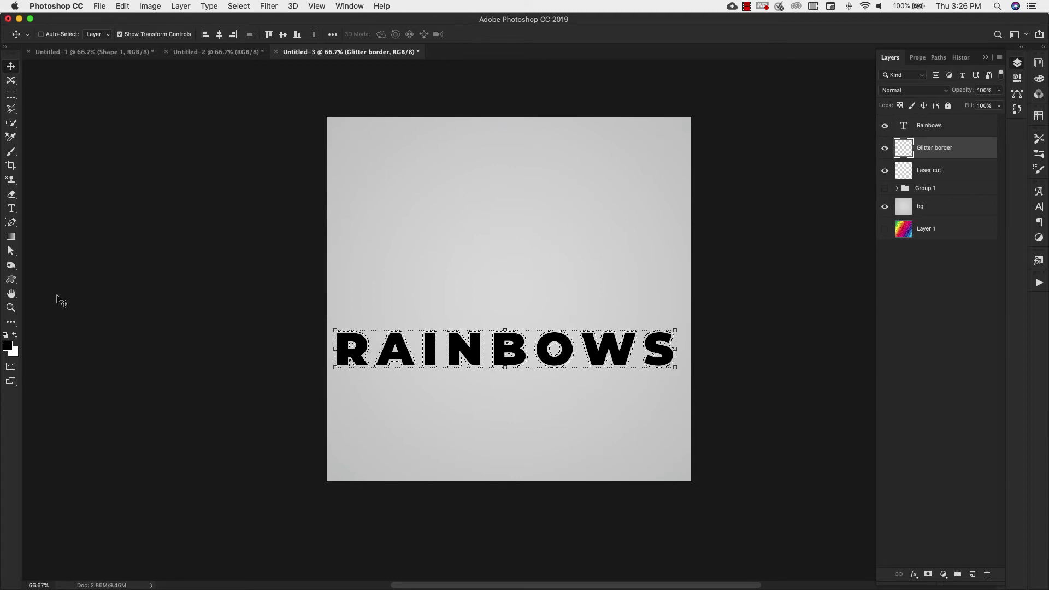
pyautogui.click(8, 347)
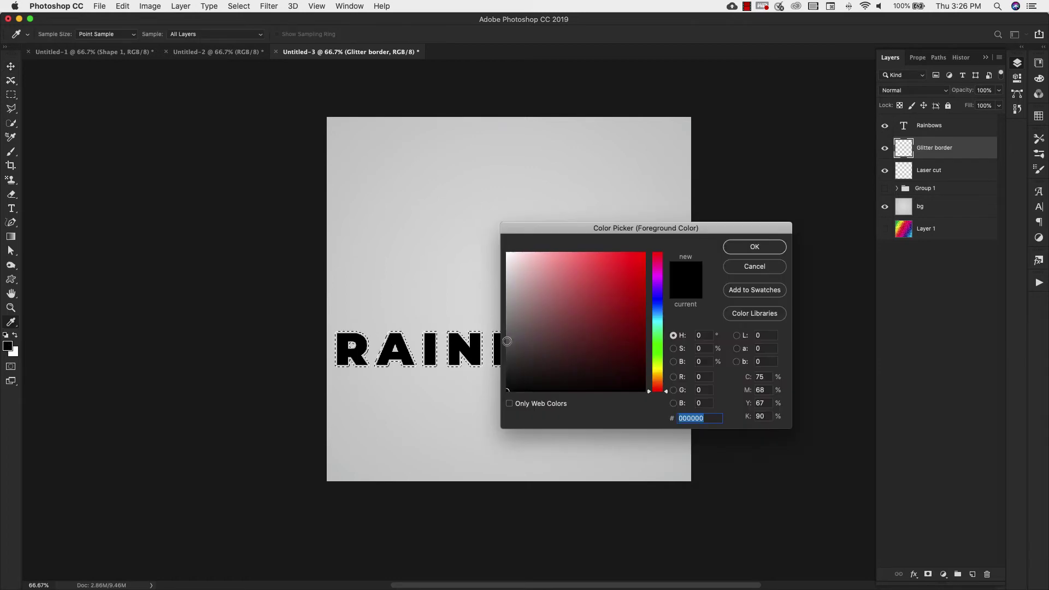
pyautogui.click(508, 342)
pyautogui.click(507, 352)
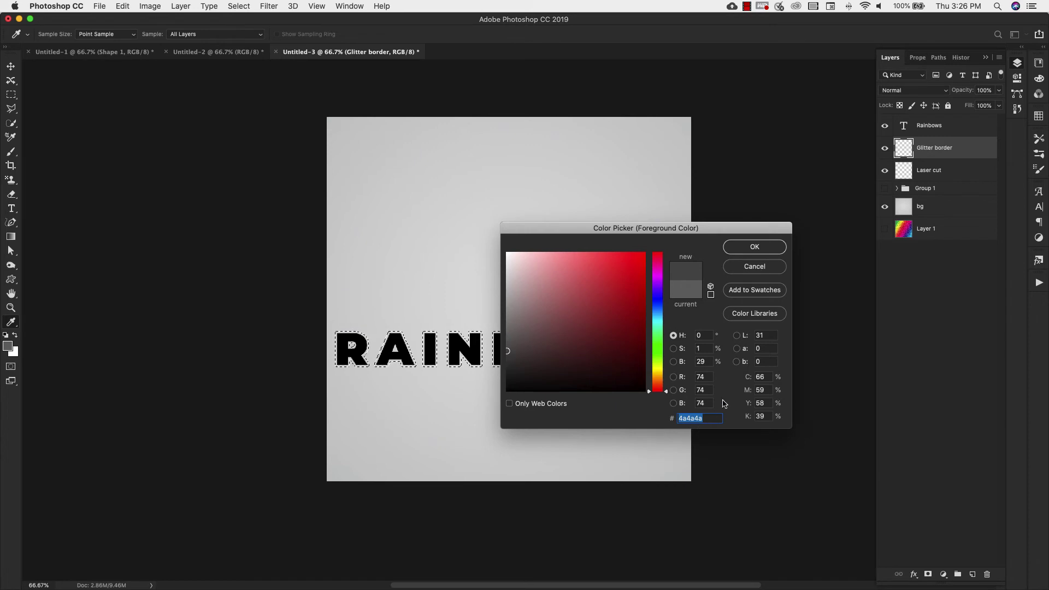
pyautogui.press('Return')
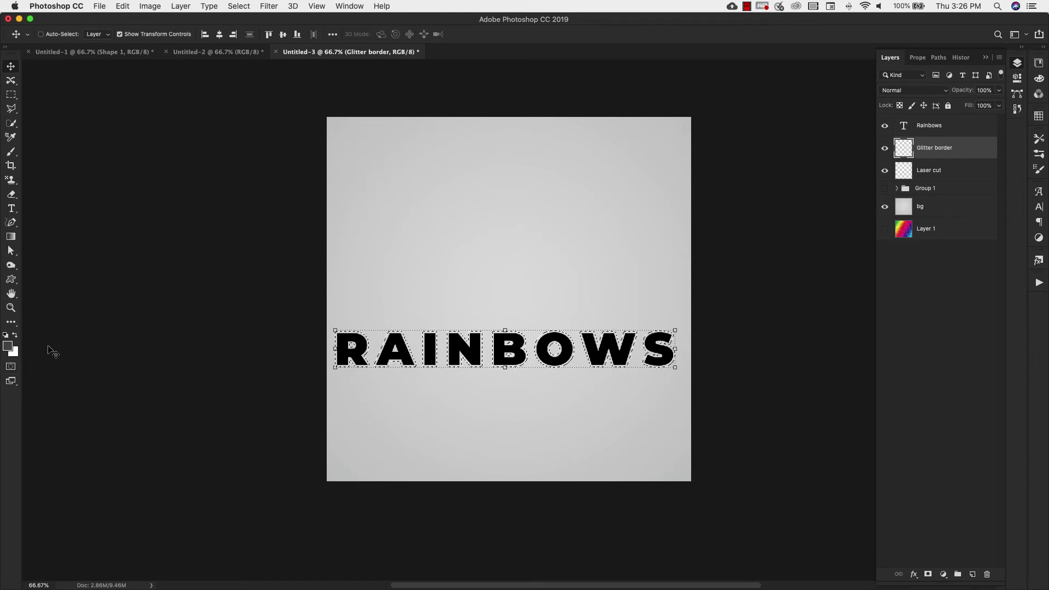
# - Render Clouds inside the lettering selection on the Glitter border layer, briefly showing the butterfly group for comparison
pyautogui.click(264, 7)
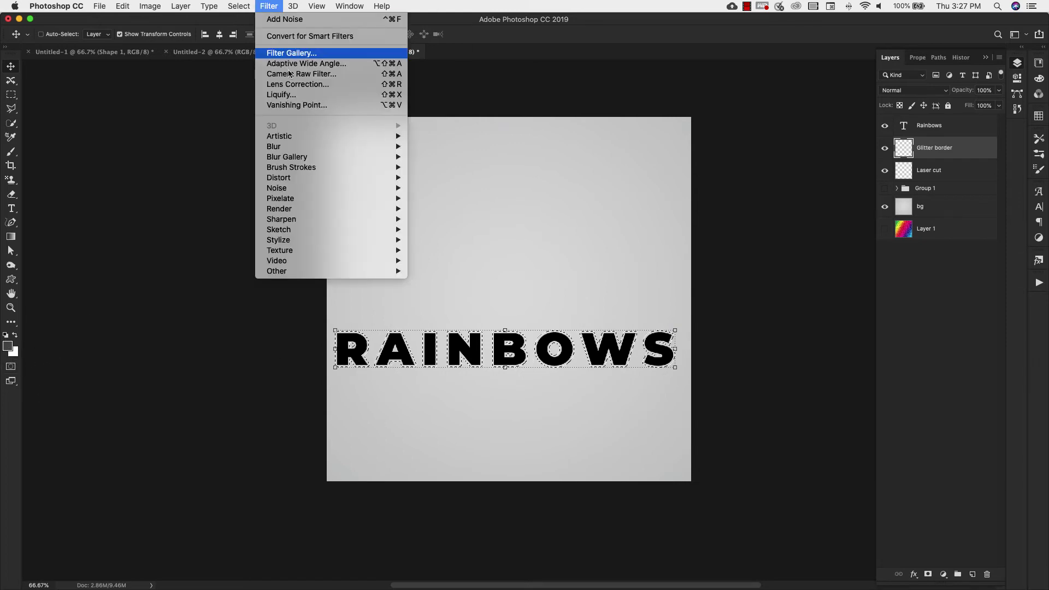
pyautogui.moveTo(310, 211)
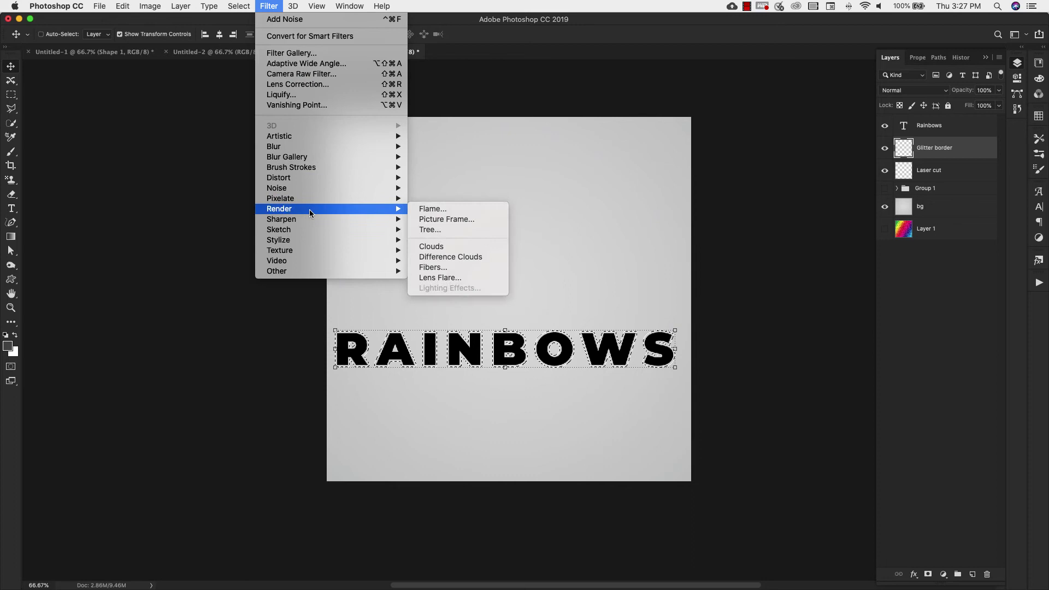
pyautogui.click(443, 246)
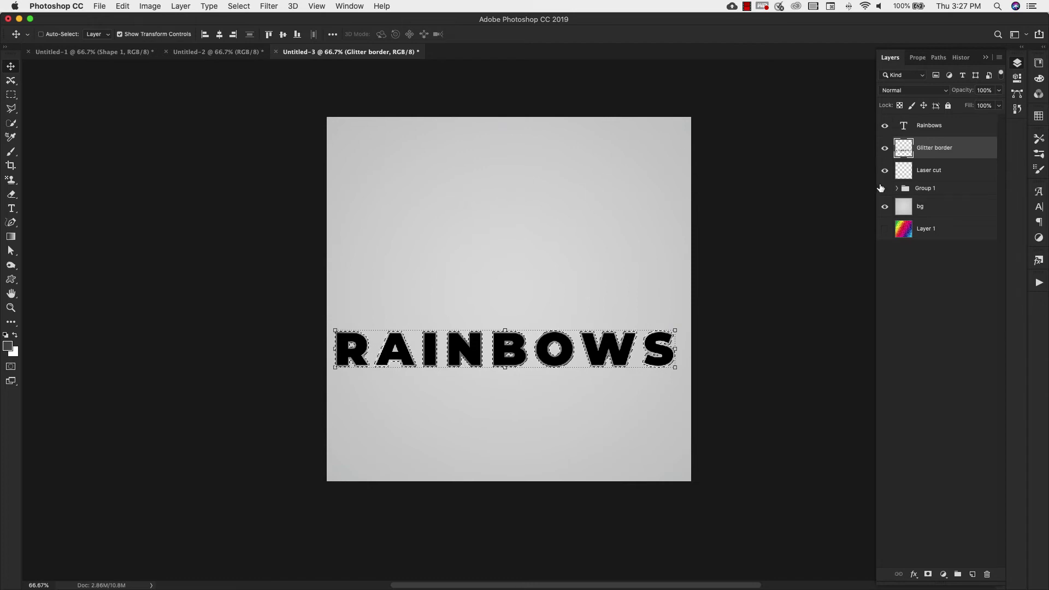
pyautogui.click(884, 188)
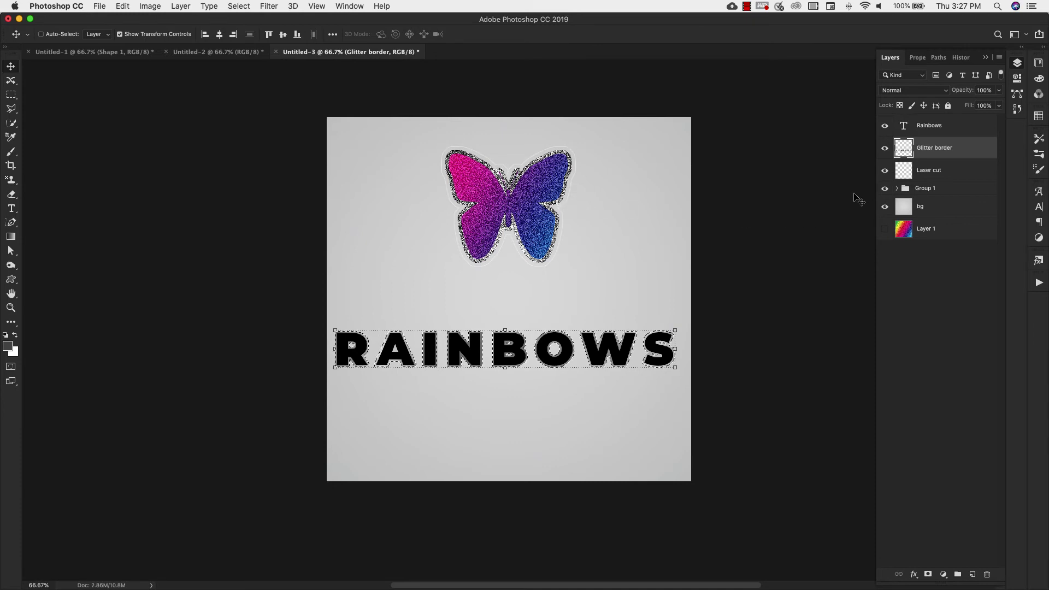
pyautogui.click(884, 188)
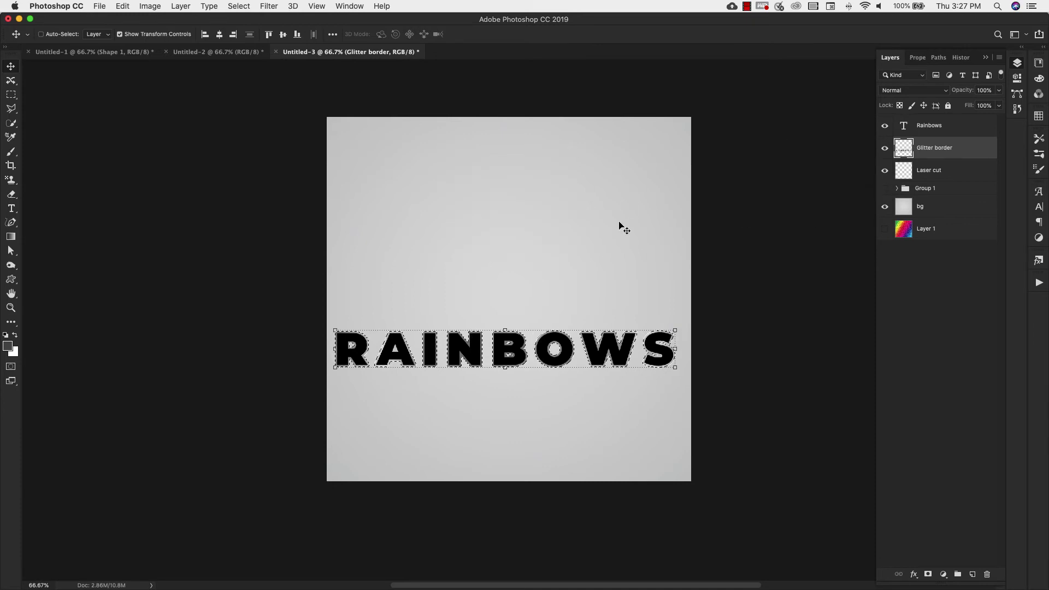
# - Apply the Pointillize filter with a cell size of 3 to the clouds on the Glitter border layer
pyautogui.click(269, 6)
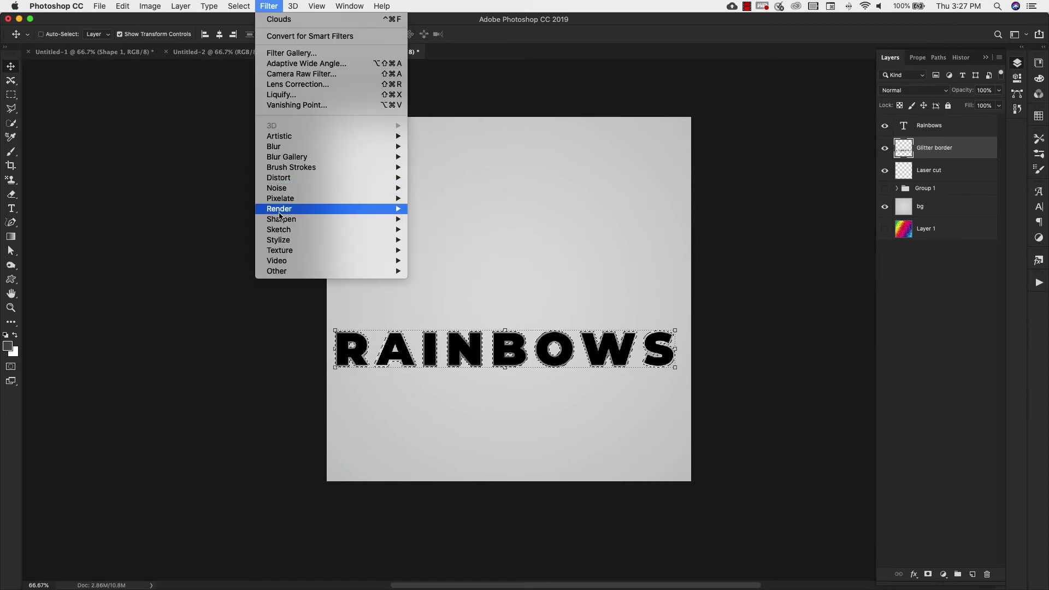
pyautogui.moveTo(299, 200)
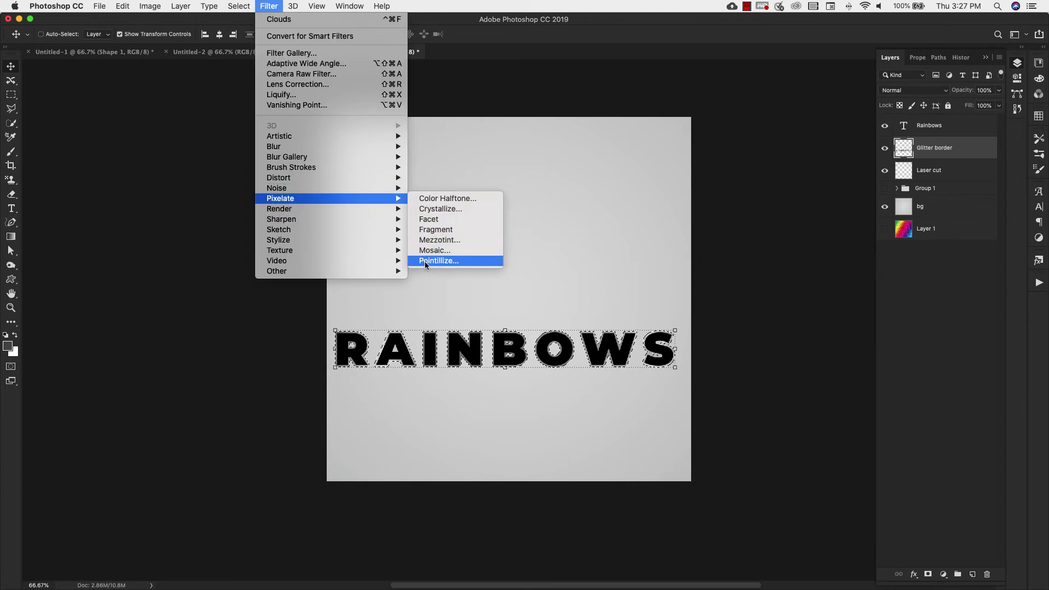
pyautogui.click(447, 260)
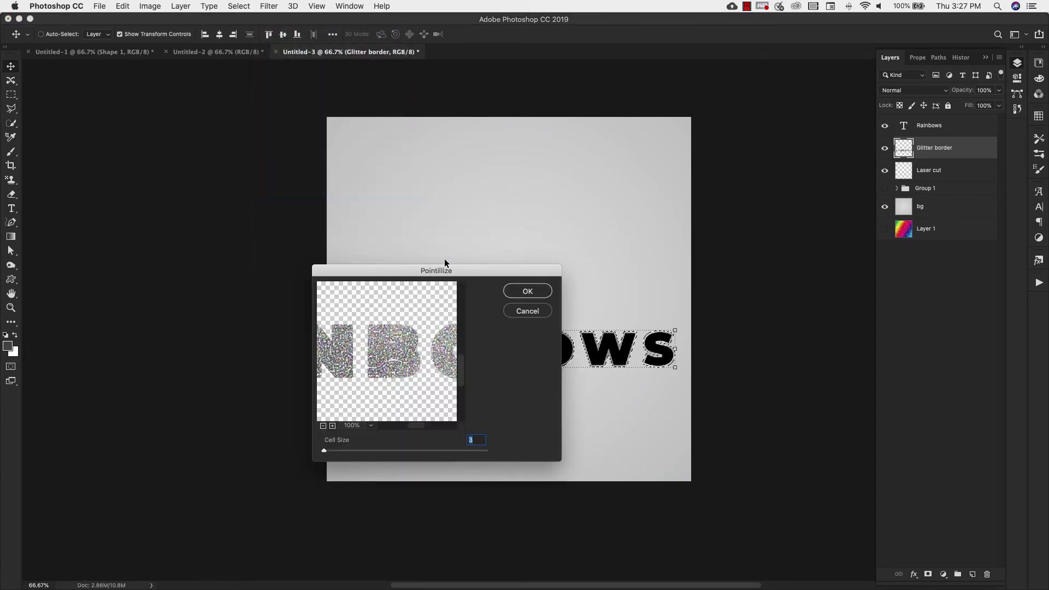
pyautogui.moveTo(449, 142); pyautogui.dragTo(446, 105)
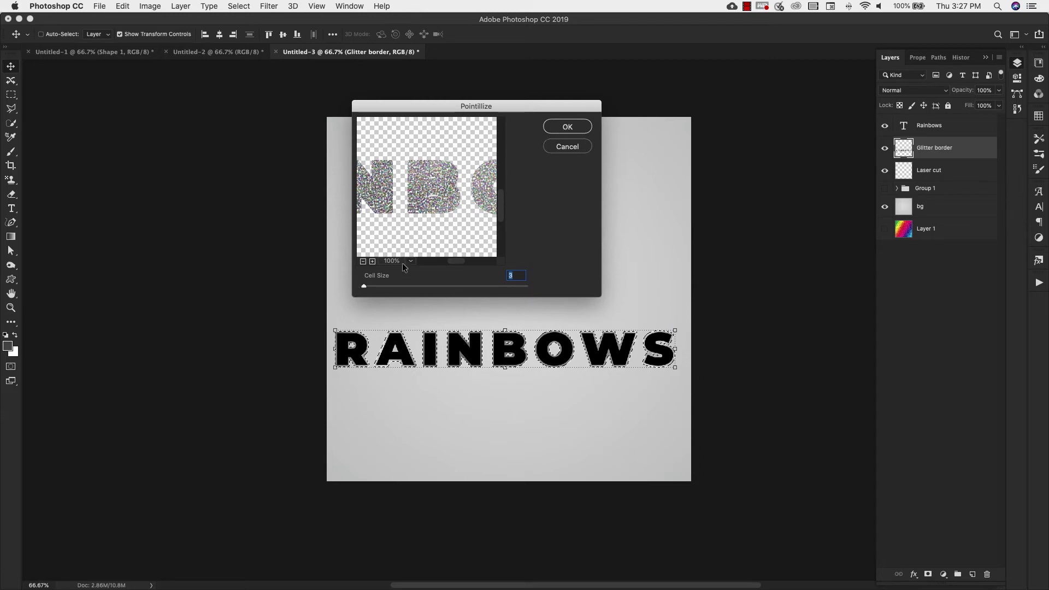
pyautogui.click(581, 127)
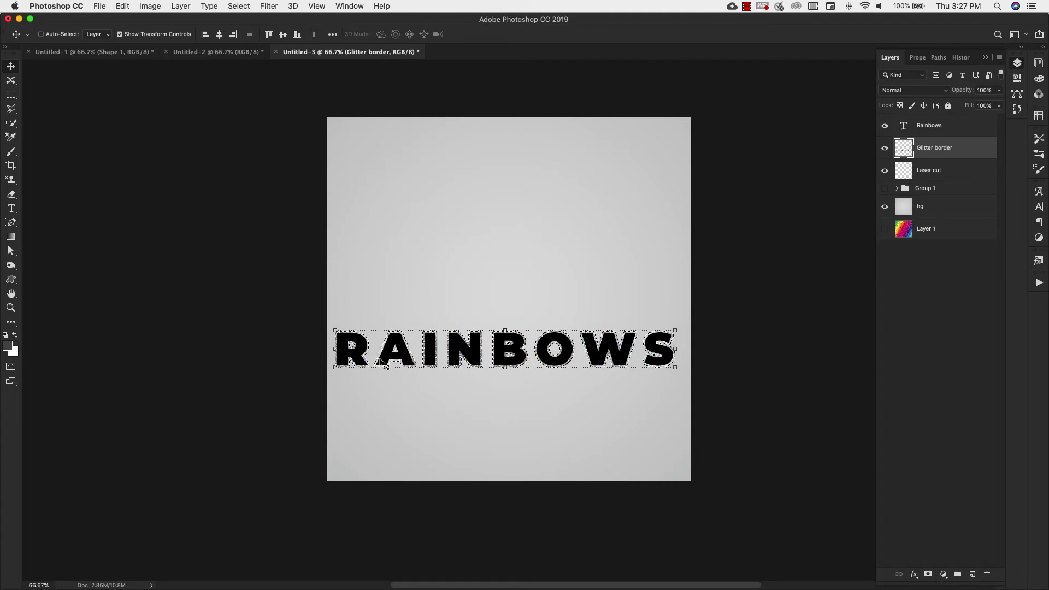
# - Expand the lettering selection by another 5 pixels and fill it with white on the Laser cut layer
pyautogui.click(240, 6)
pyautogui.moveTo(265, 165)
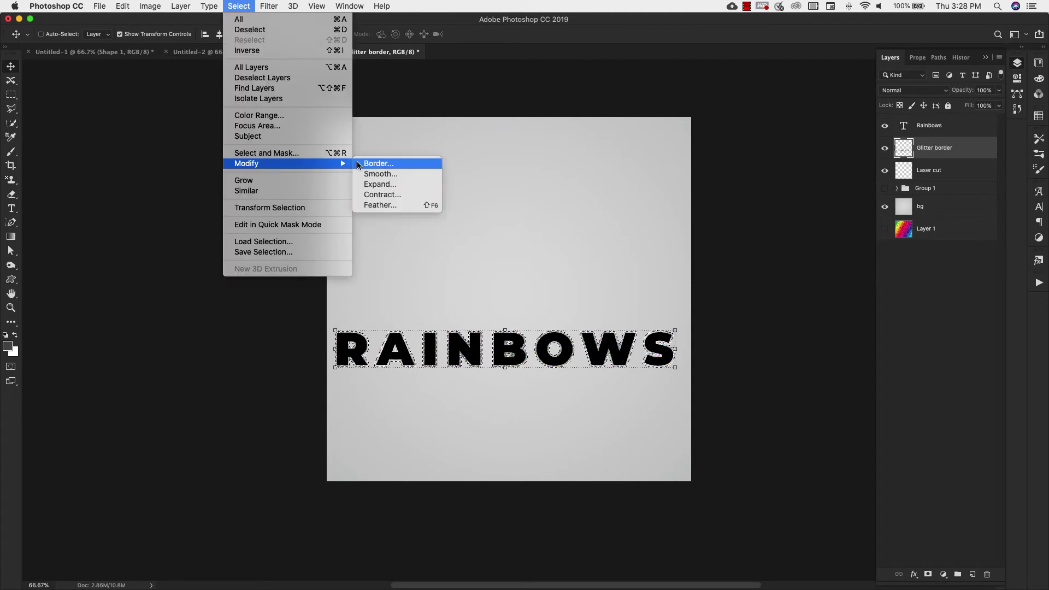
pyautogui.click(384, 184)
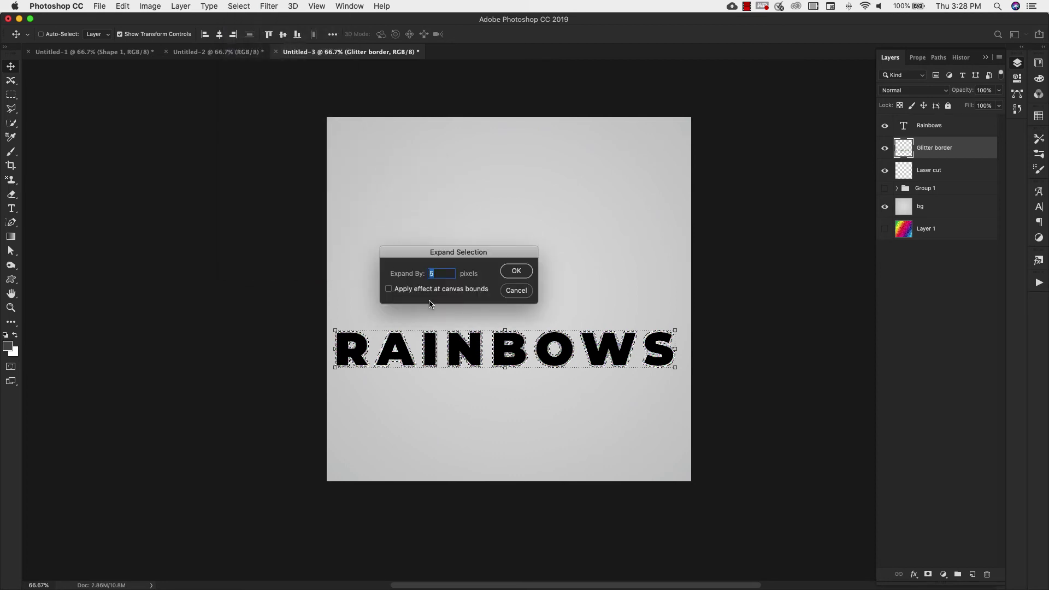
pyautogui.click(515, 274)
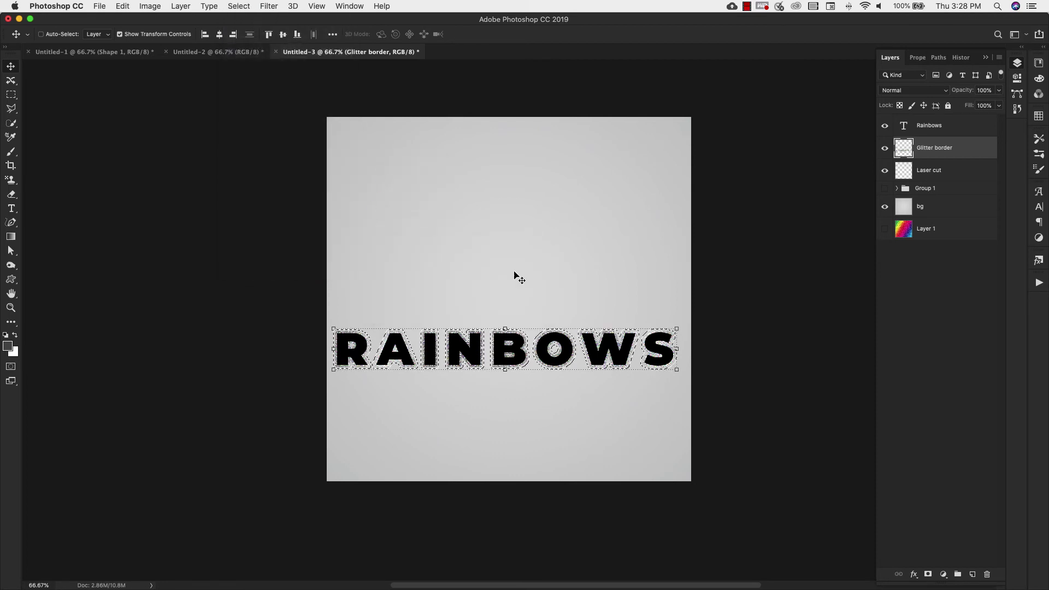
pyautogui.click(941, 173)
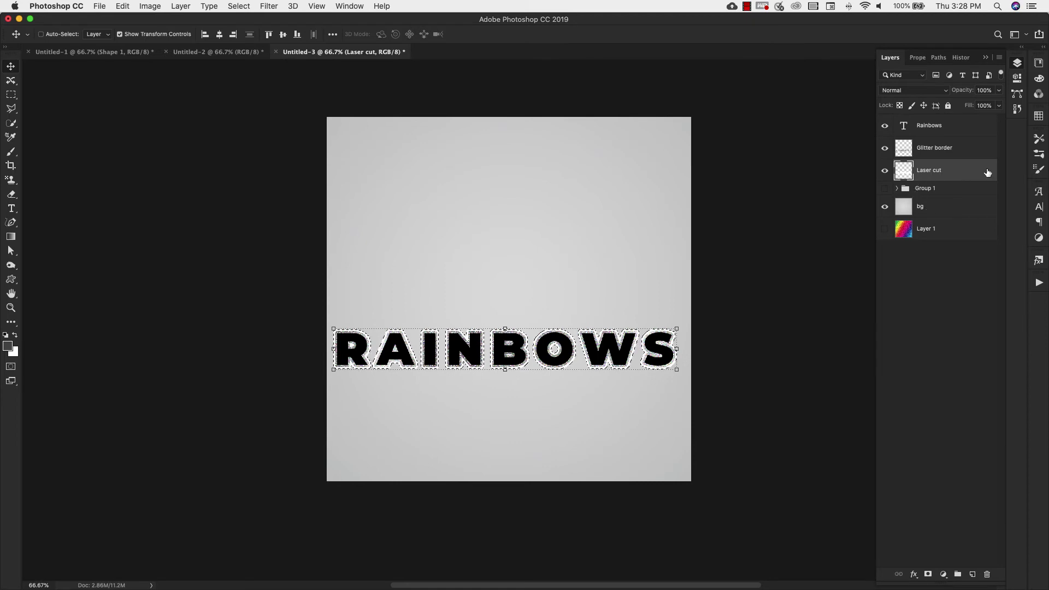
# - Give the Laser cut layer a 1 px centered Soft Light stroke in dedede at 100% opacity and lower the layer's fill to 0%
pyautogui.doubleClick(982, 173)
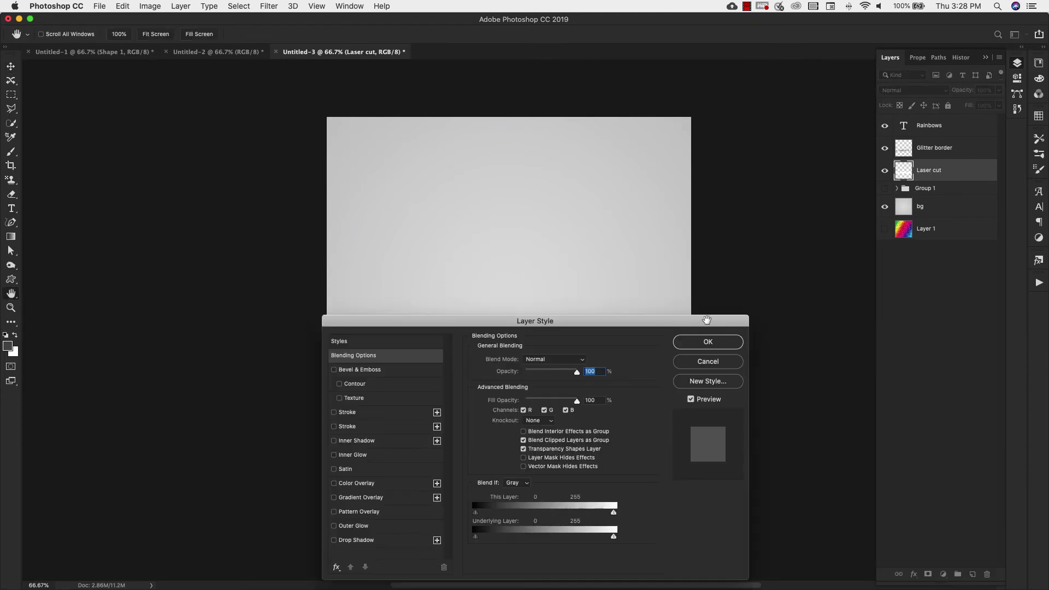
pyautogui.click(334, 413)
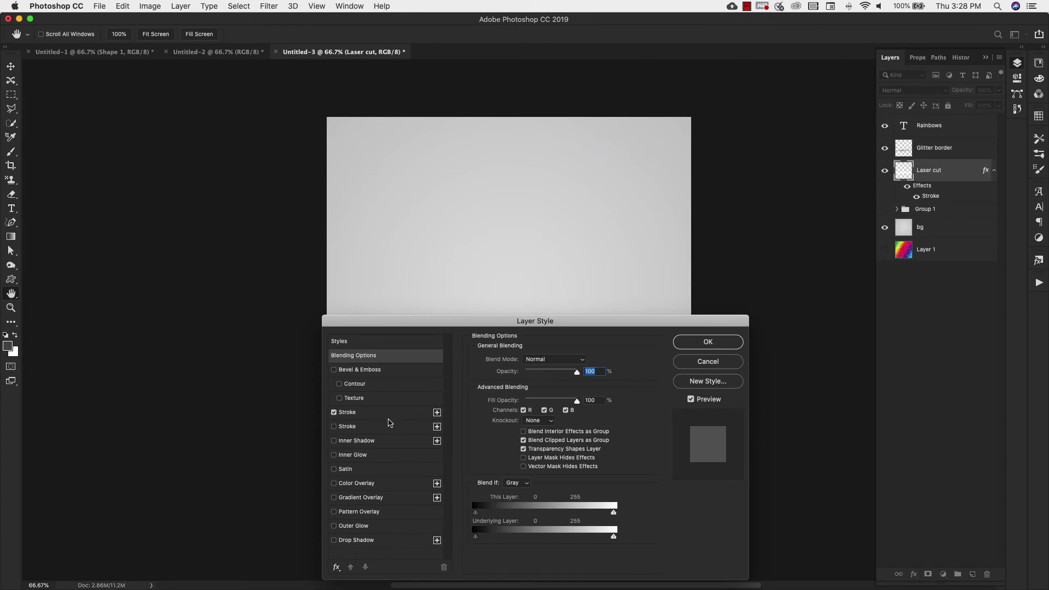
pyautogui.click(360, 414)
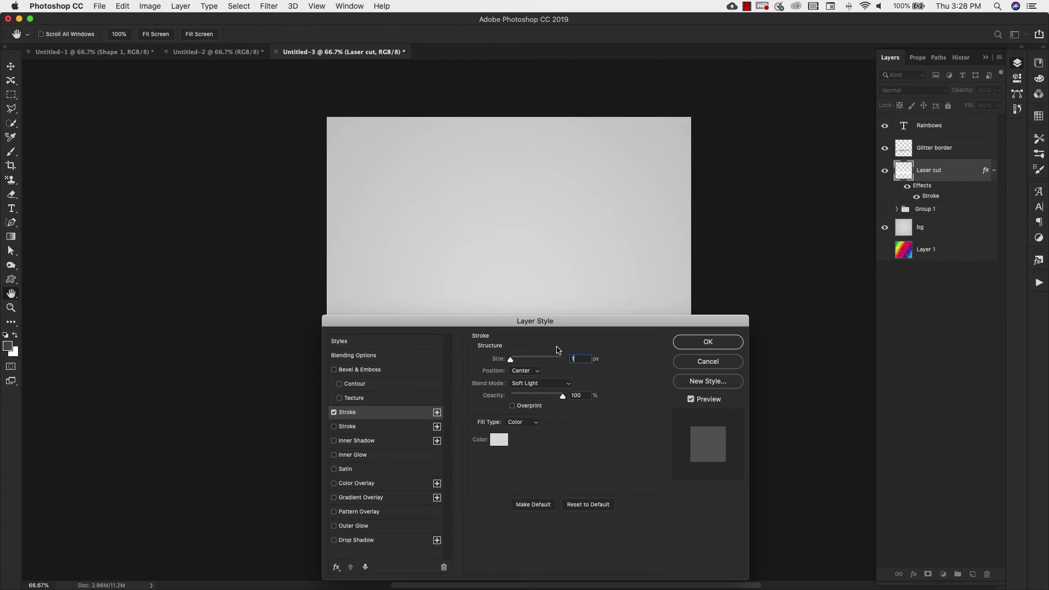
pyautogui.moveTo(508, 328); pyautogui.dragTo(661, 394)
pyautogui.click(653, 505)
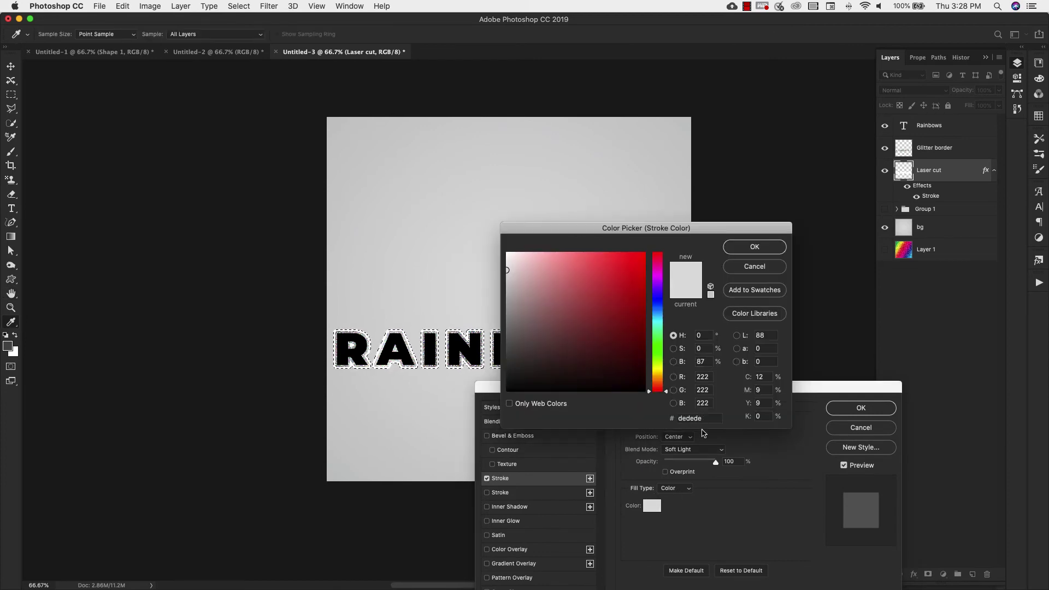
pyautogui.click(759, 246)
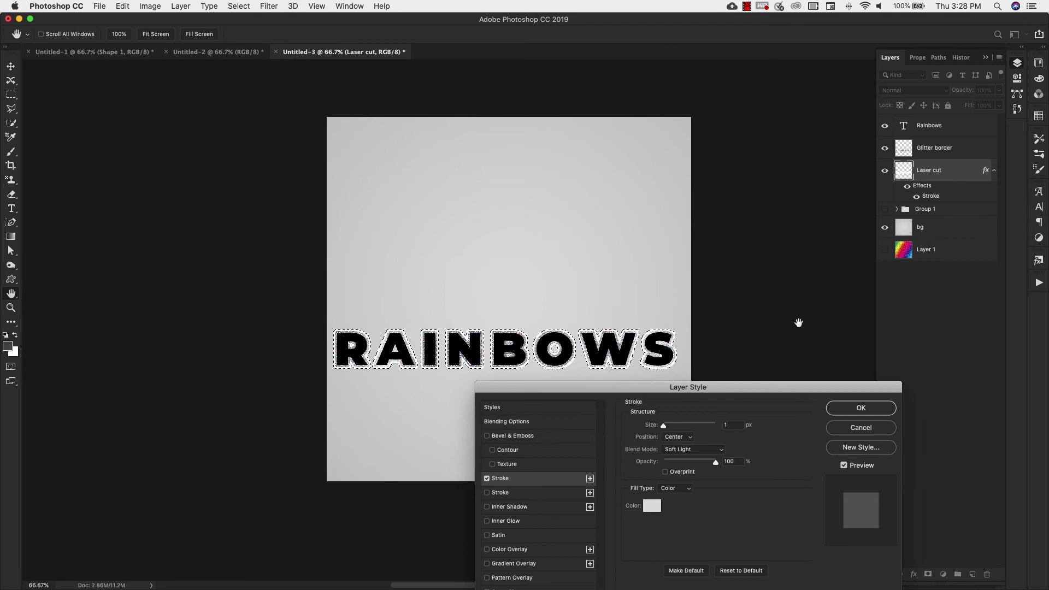
pyautogui.click(861, 408)
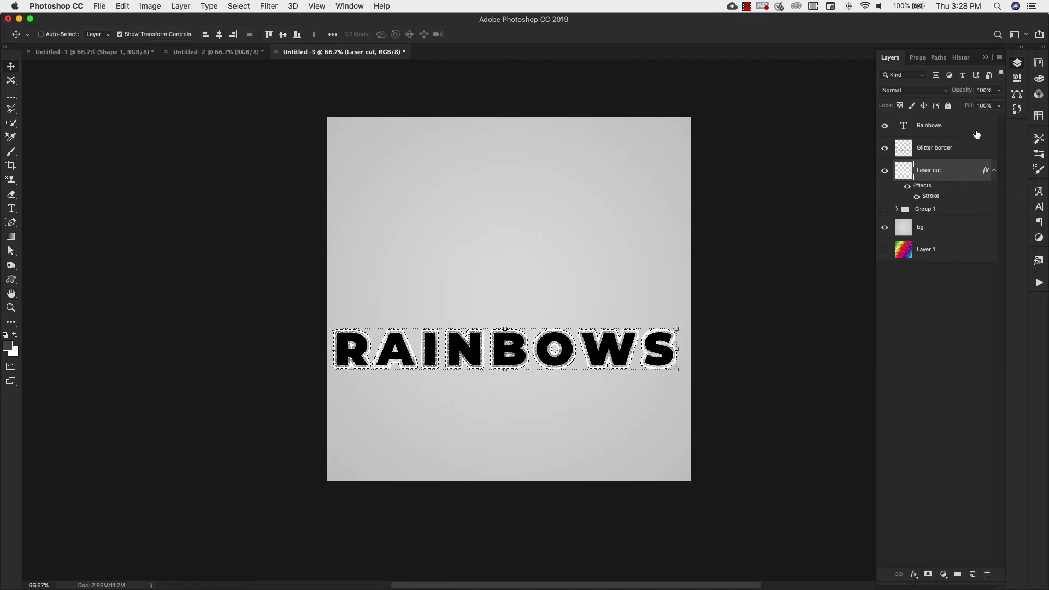
pyautogui.click(999, 105)
pyautogui.moveTo(1001, 118); pyautogui.dragTo(940, 124)
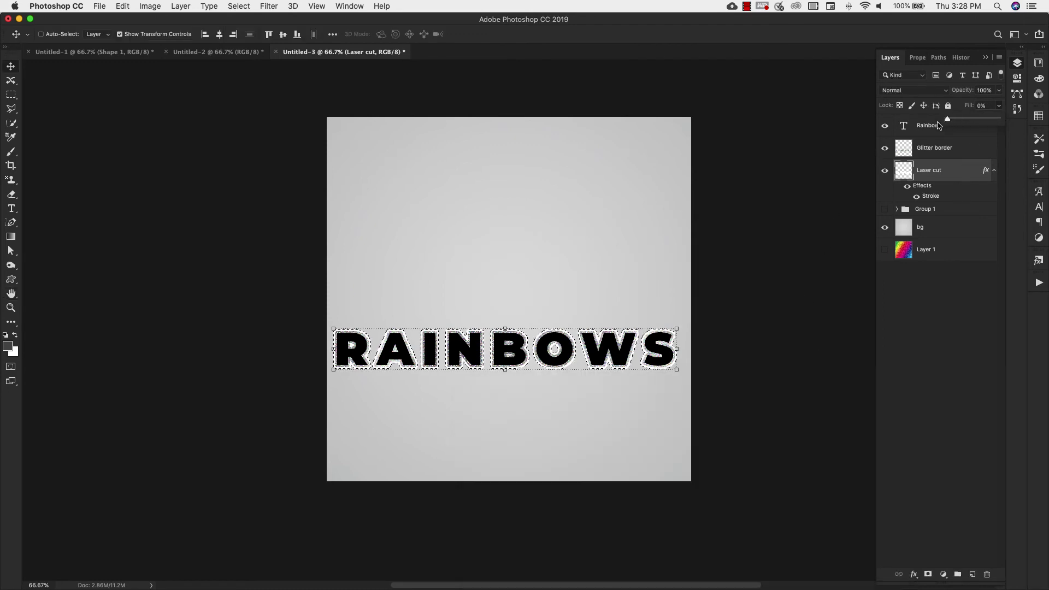
# - Add a Pattern Overlay with the rainbow glitter pattern to the Rainbows text layer
pyautogui.click(960, 182)
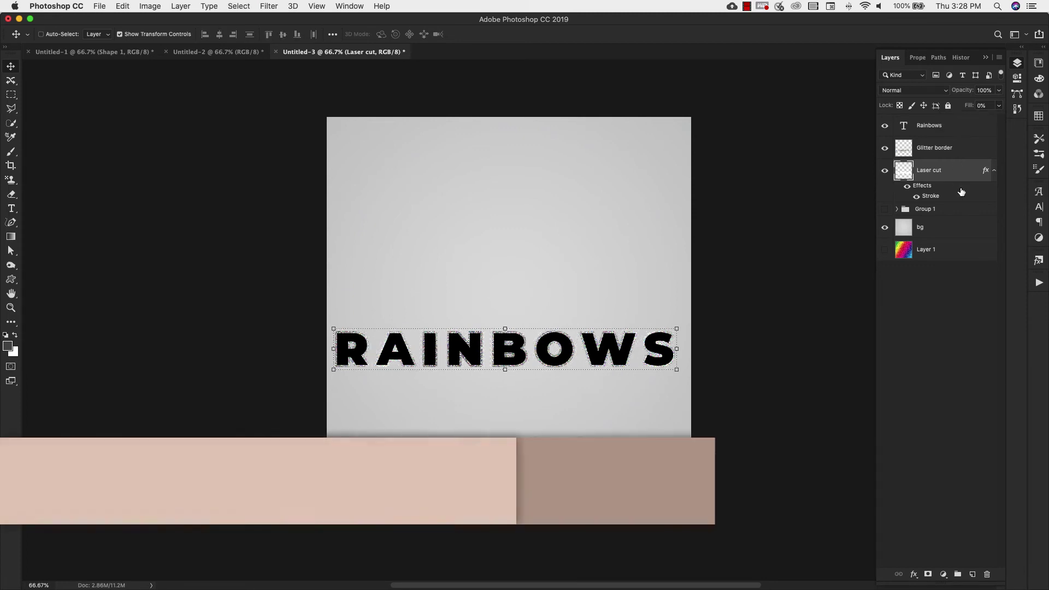
pyautogui.press('z')
pyautogui.press('super+1')
pyautogui.click(970, 127)
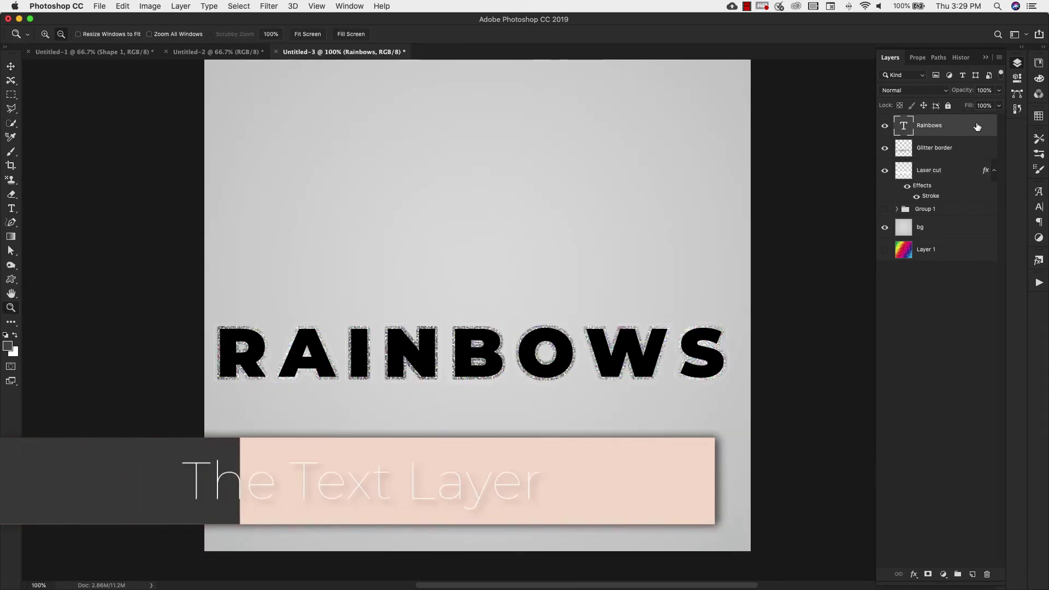
pyautogui.doubleClick(978, 127)
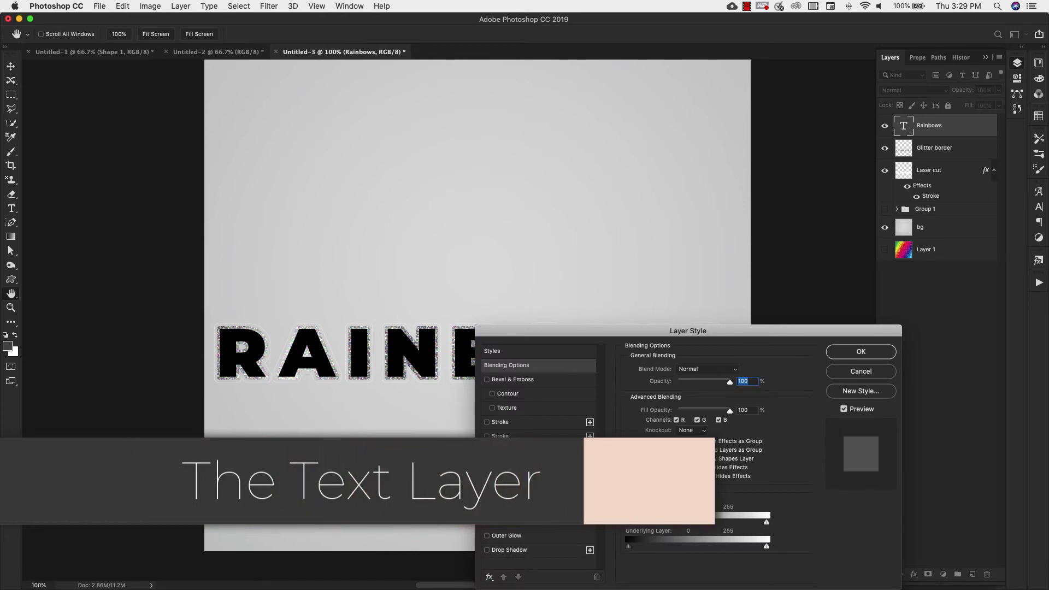
pyautogui.click(487, 521)
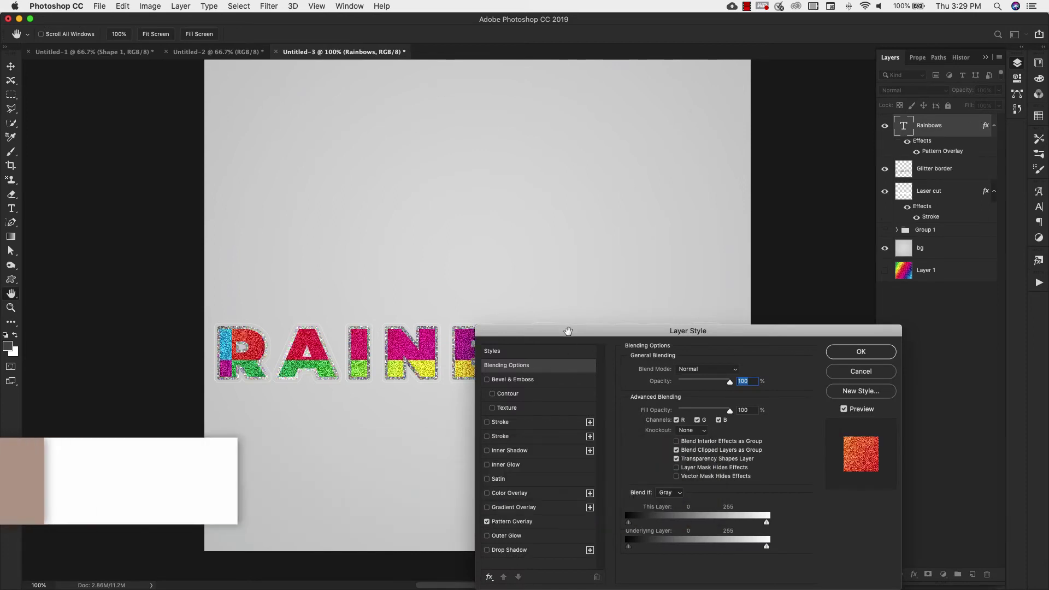
# - Reposition the rainbow glitter pattern within the lettering so its colours run from green at the R to purple at the S
pyautogui.moveTo(568, 331); pyautogui.dragTo(543, 21)
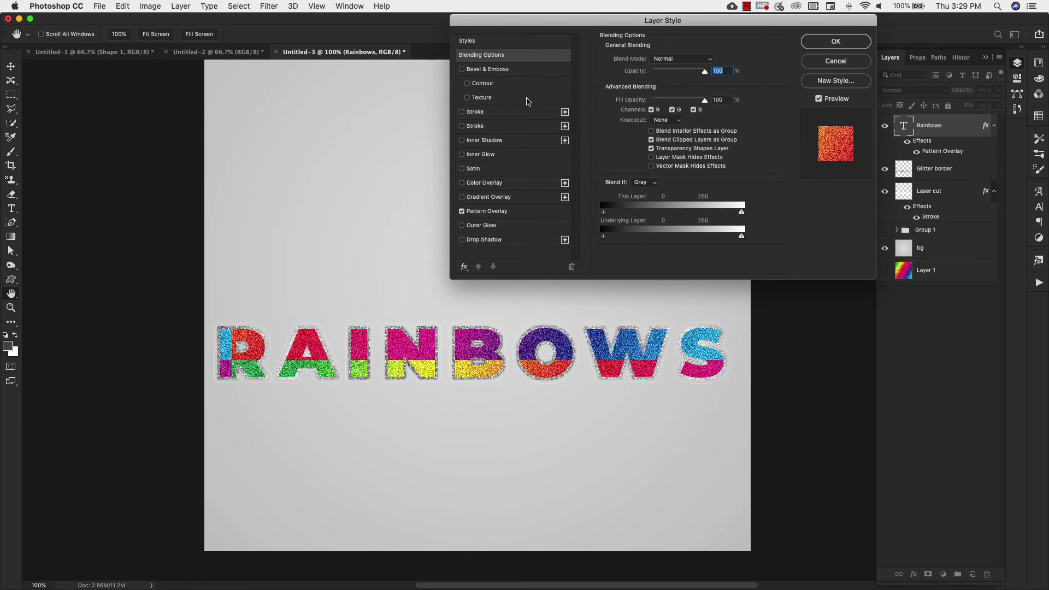
pyautogui.click(495, 213)
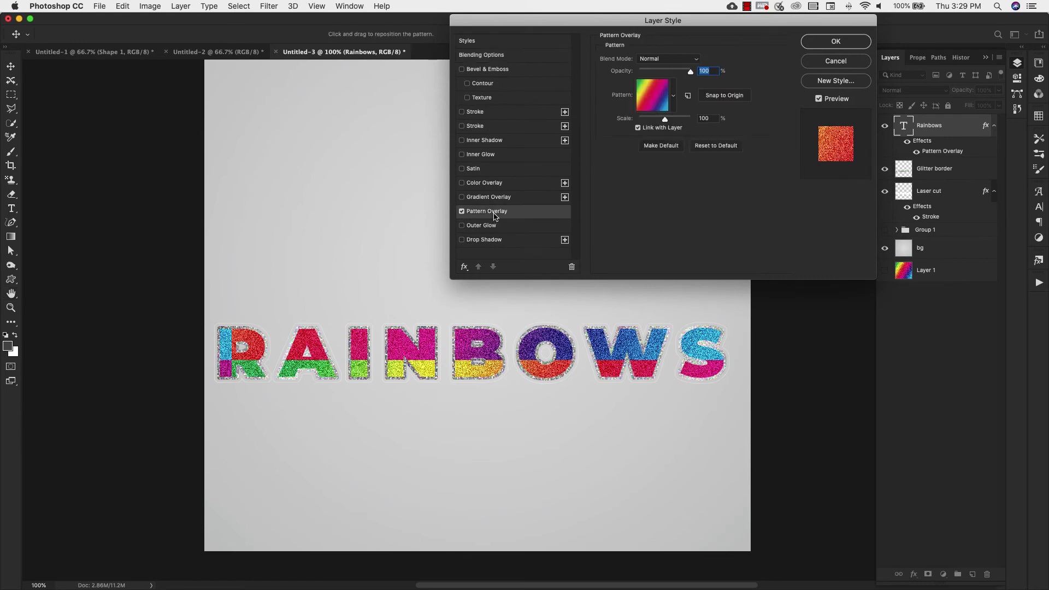
pyautogui.moveTo(607, 341); pyautogui.dragTo(470, 362)
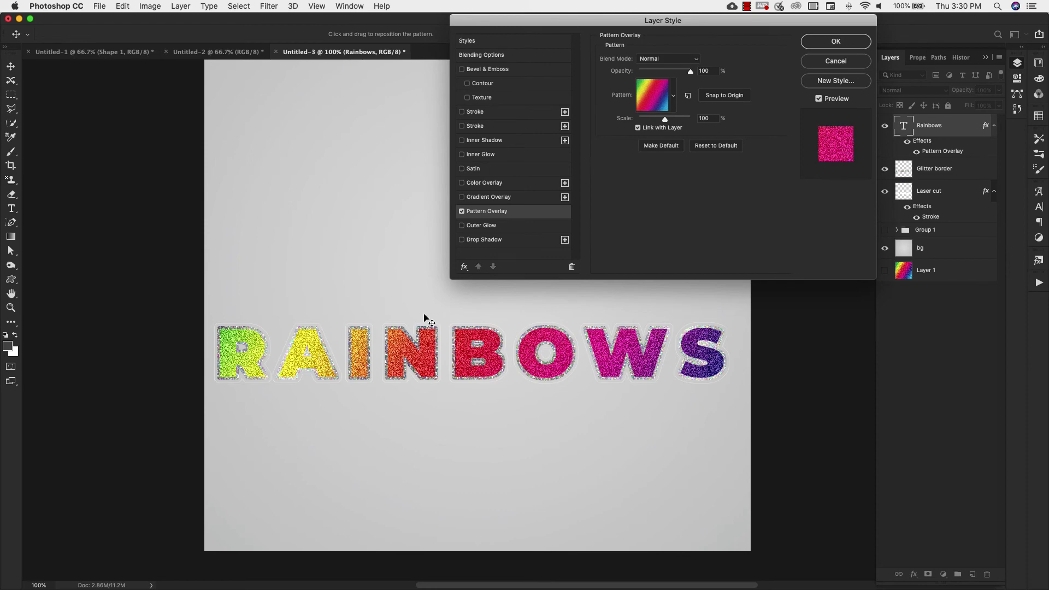
pyautogui.click(837, 42)
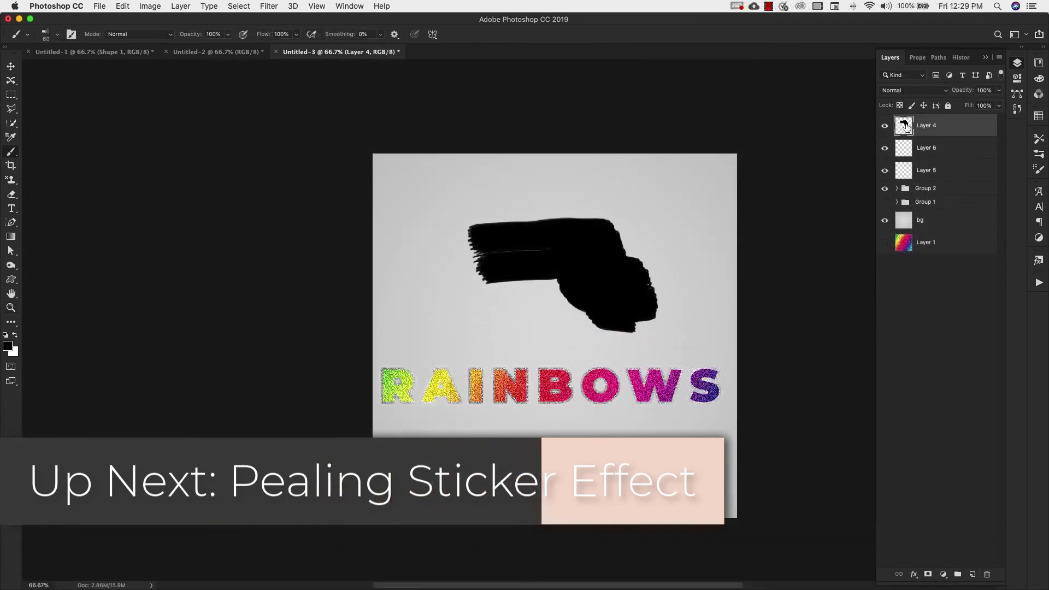
# - Create a glitter border around the black brush stroke on Layer 6 using an expanded selection, clouds and noise
pyautogui.click(239, 6)
pyautogui.click(404, 189)
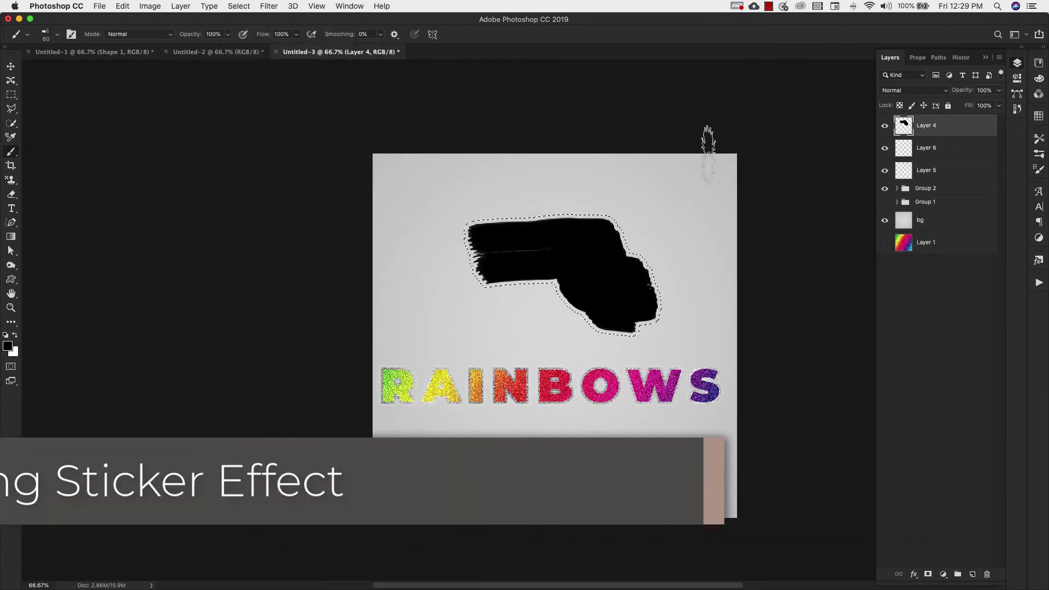
pyautogui.click(268, 6)
pyautogui.moveTo(291, 189)
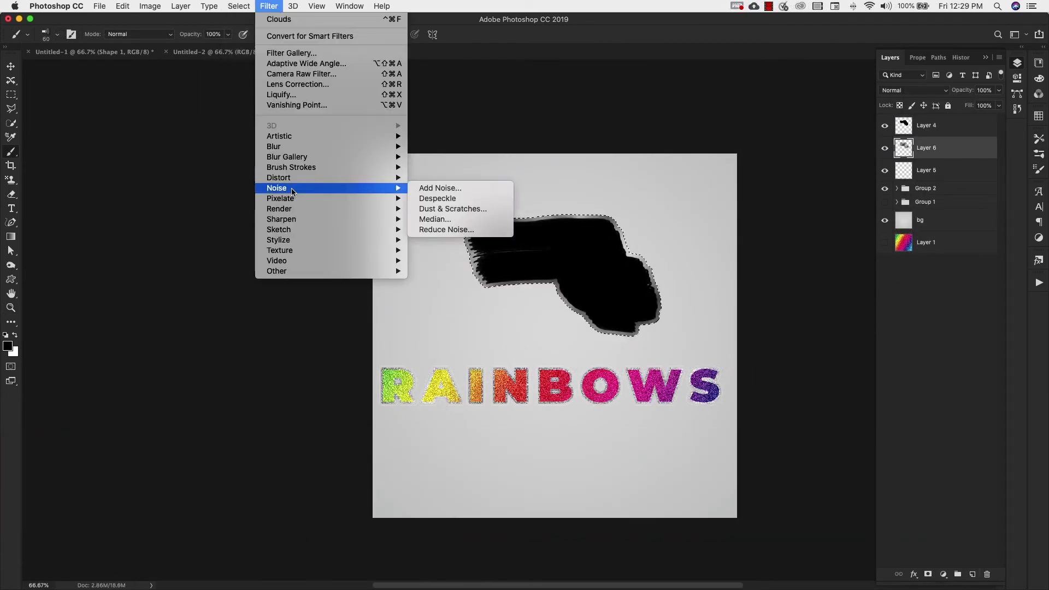
pyautogui.click(440, 188)
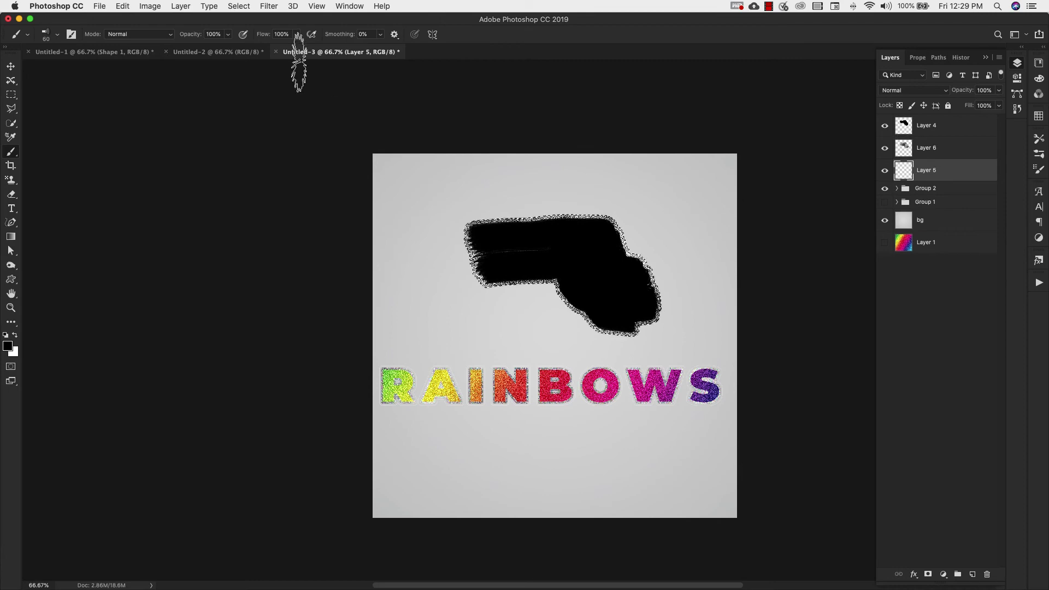
# - Fill a further expanded selection with white on Layer 5, add a Stroke effect and lower the layer's fill to 0%
pyautogui.click(239, 6)
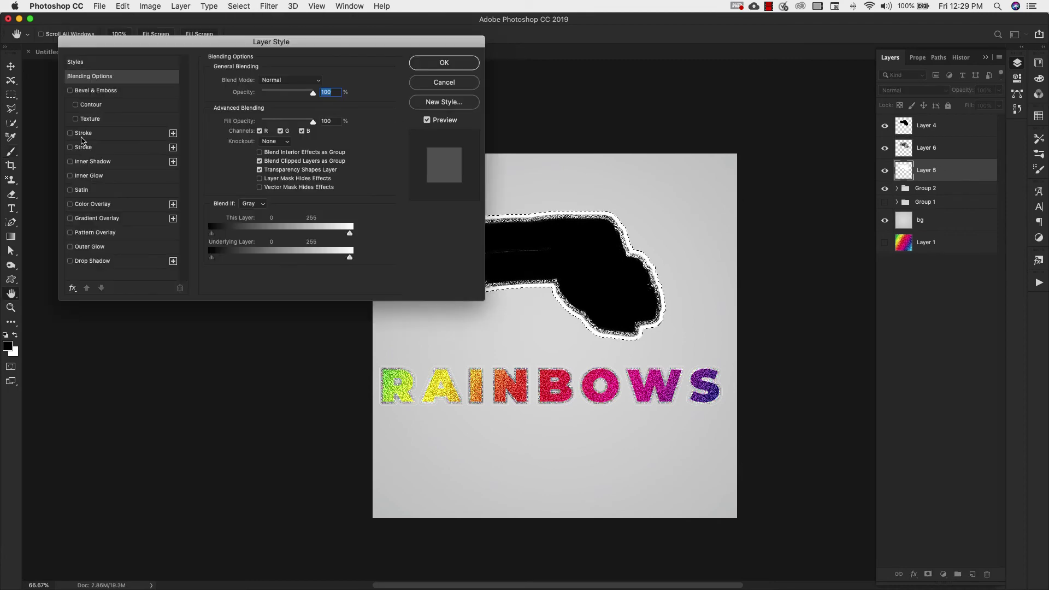
pyautogui.click(78, 133)
pyautogui.click(441, 64)
pyautogui.click(999, 105)
pyautogui.moveTo(1001, 119); pyautogui.dragTo(938, 123)
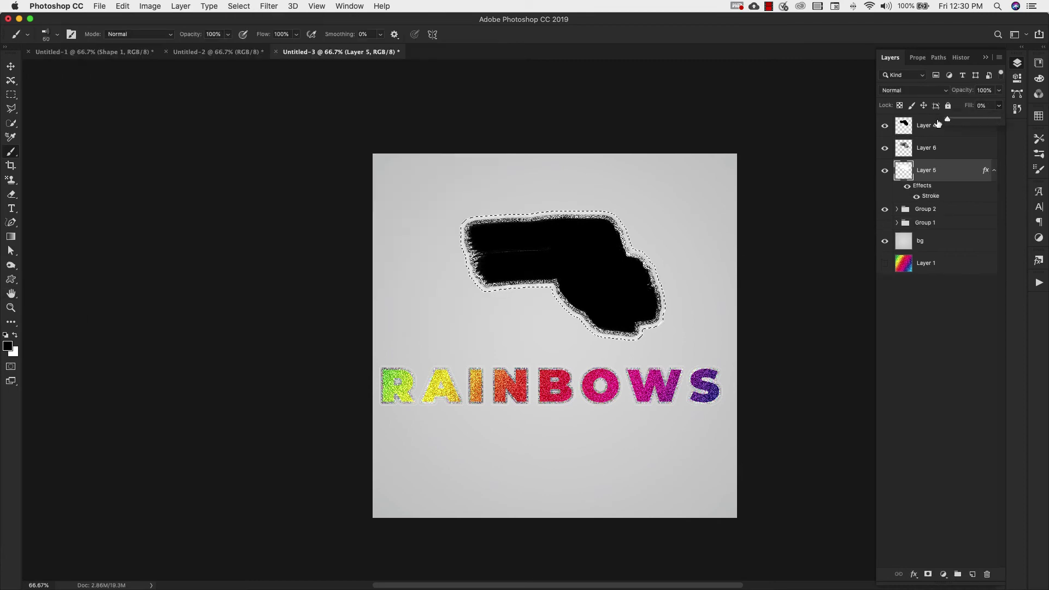
# - Add a Pattern Overlay to the brush stroke on Layer 4 and reposition the pattern within it
pyautogui.doubleClick(939, 124)
pyautogui.click(109, 233)
pyautogui.moveTo(281, 42); pyautogui.dragTo(191, 49)
pyautogui.moveTo(547, 257); pyautogui.dragTo(611, 259)
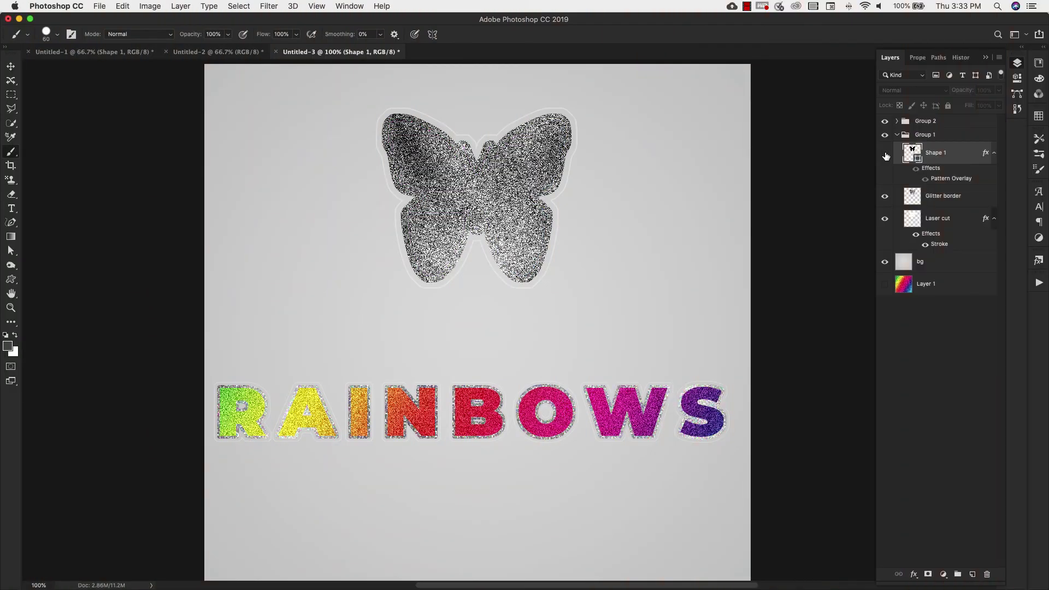
# - Merge the butterfly's Shape 1 layer with its Glitter border layer in Group 1, toggling layer visibility to check them
pyautogui.click(885, 155)
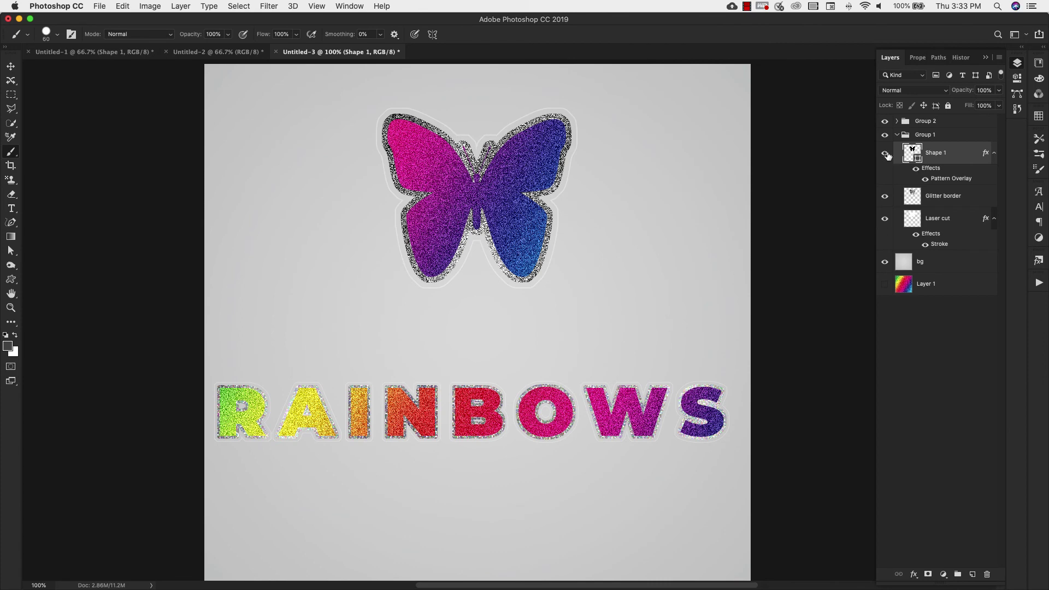
pyautogui.click(885, 156)
pyautogui.click(884, 198)
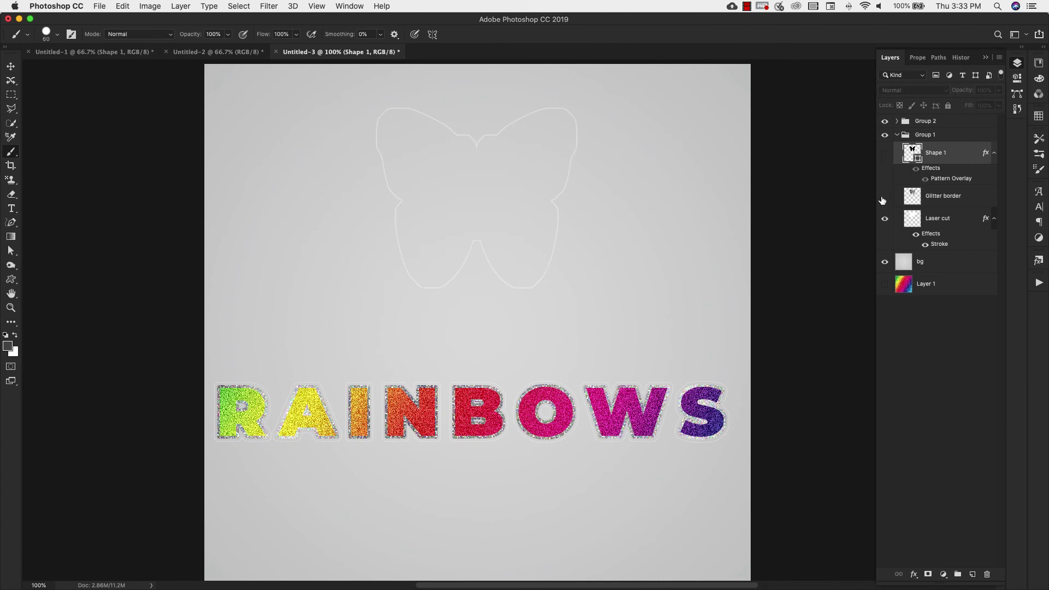
pyautogui.click(885, 198)
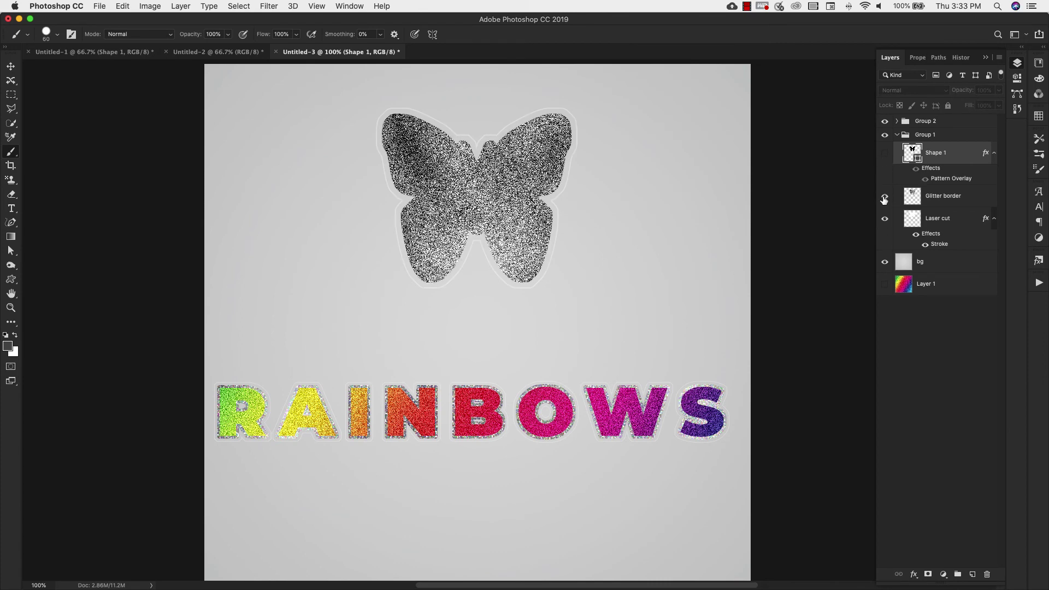
pyautogui.click(886, 155)
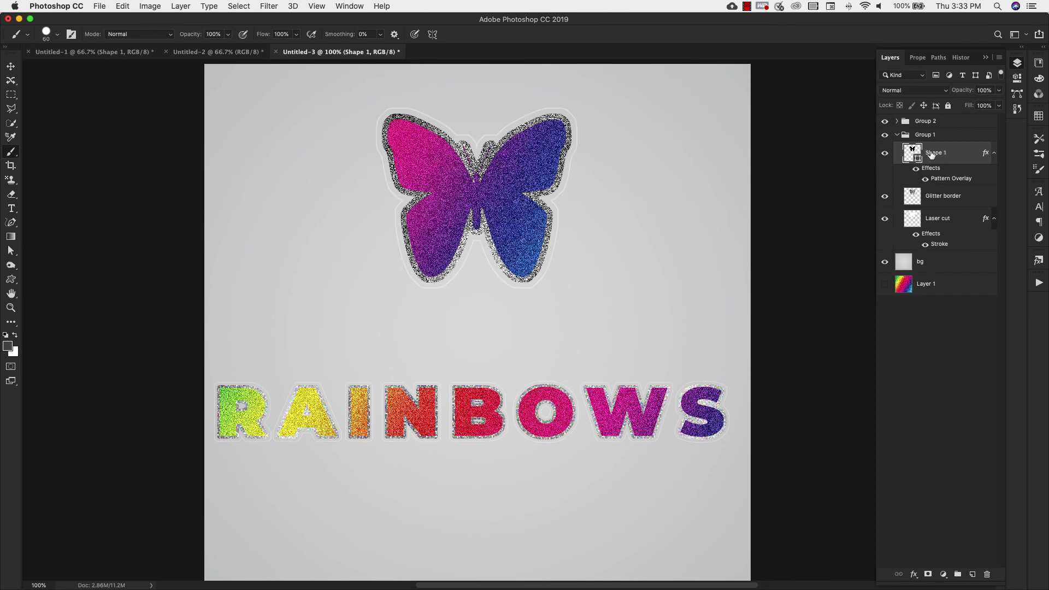
pyautogui.click(943, 198)
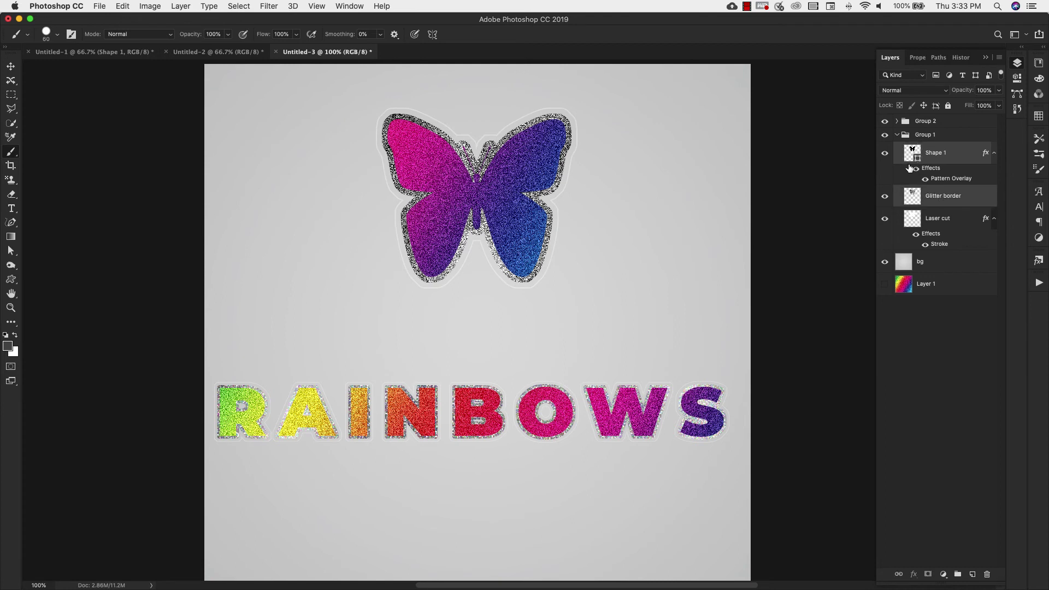
pyautogui.hotkey('ctrl', 'e')
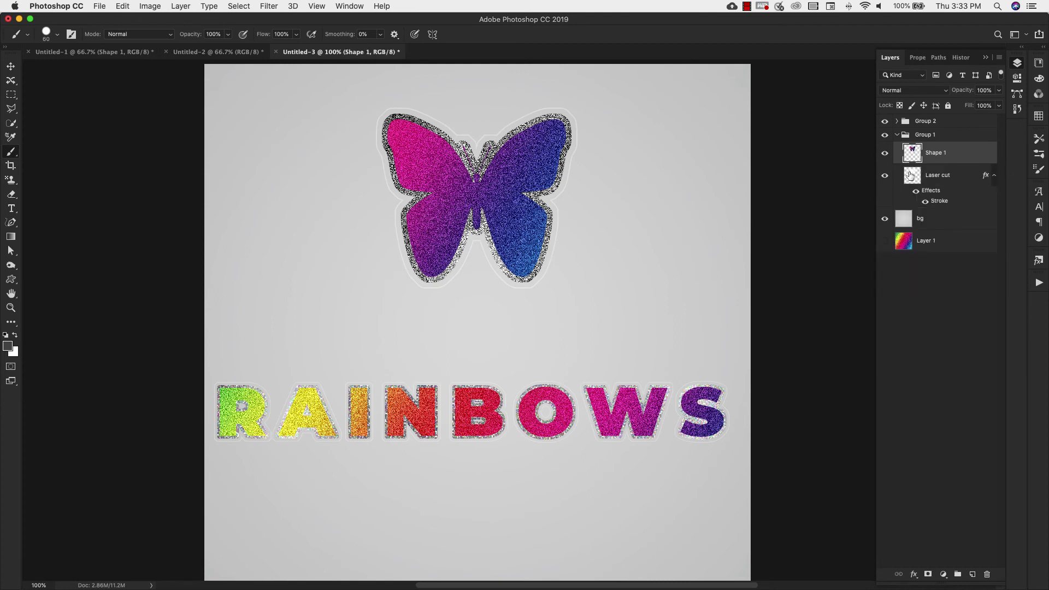
pyautogui.click(885, 153)
pyautogui.click(885, 153)
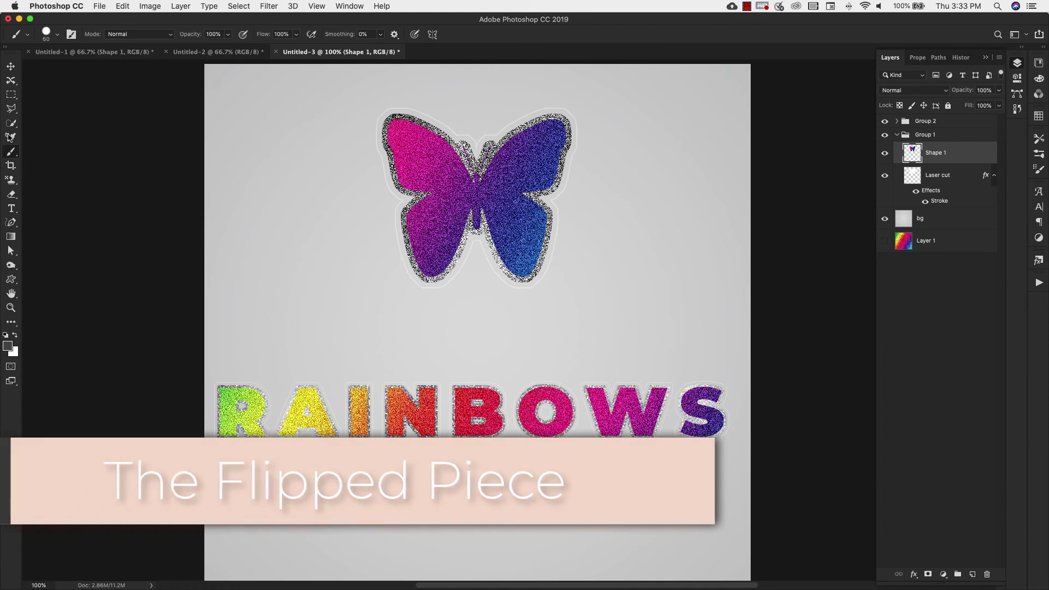
# - Cut the tip of the butterfly's lower right wing with a Polygonal Lasso selection and paste it as a new layer
pyautogui.moveTo(12, 110); pyautogui.dragTo(66, 122)
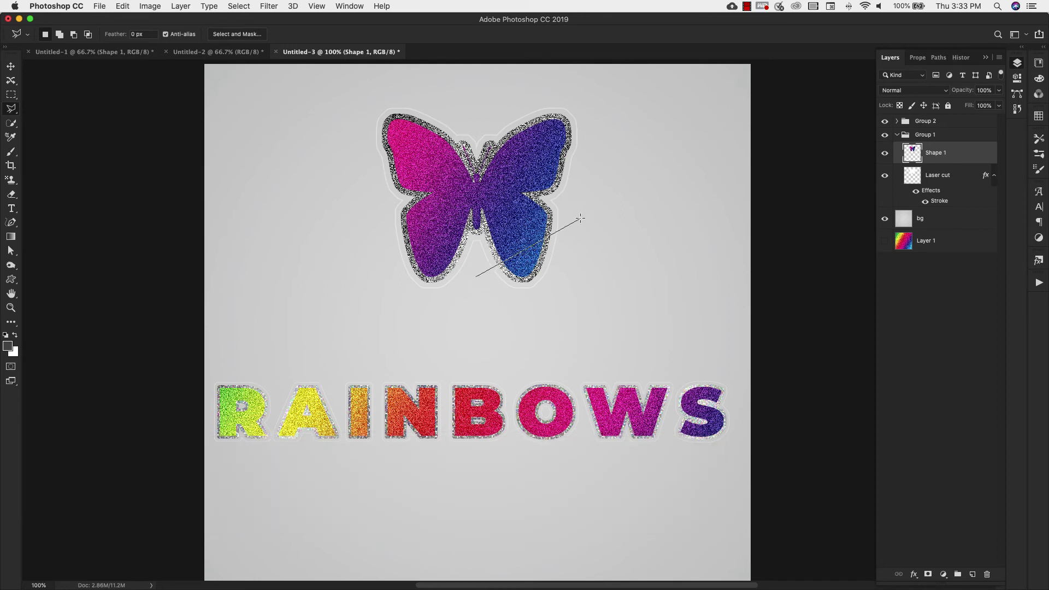
pyautogui.click(560, 318)
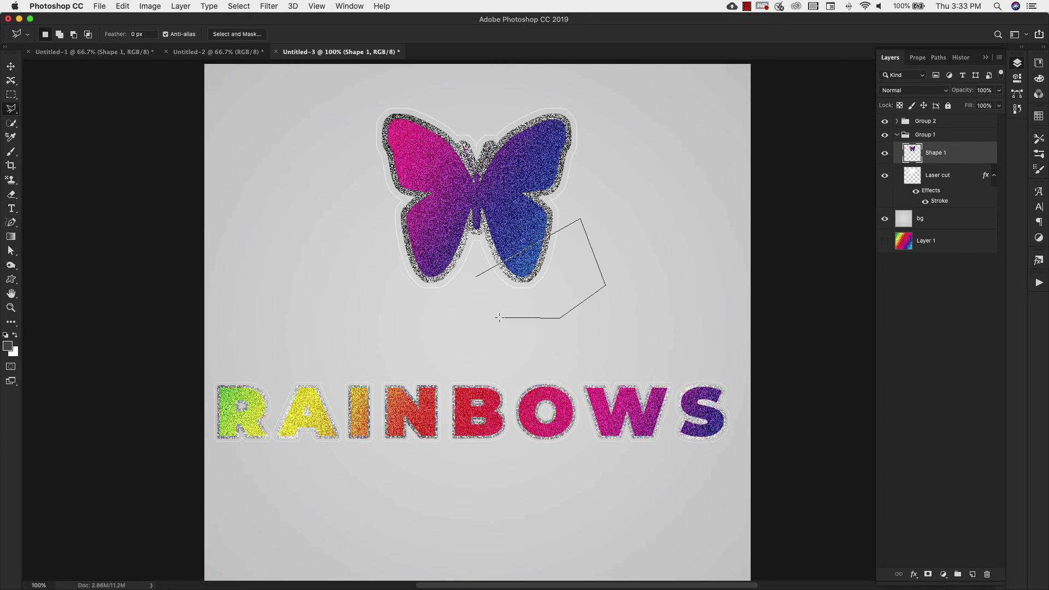
pyautogui.click(477, 279)
pyautogui.press('Delete')
pyautogui.hotkey('ctrl', 'd')
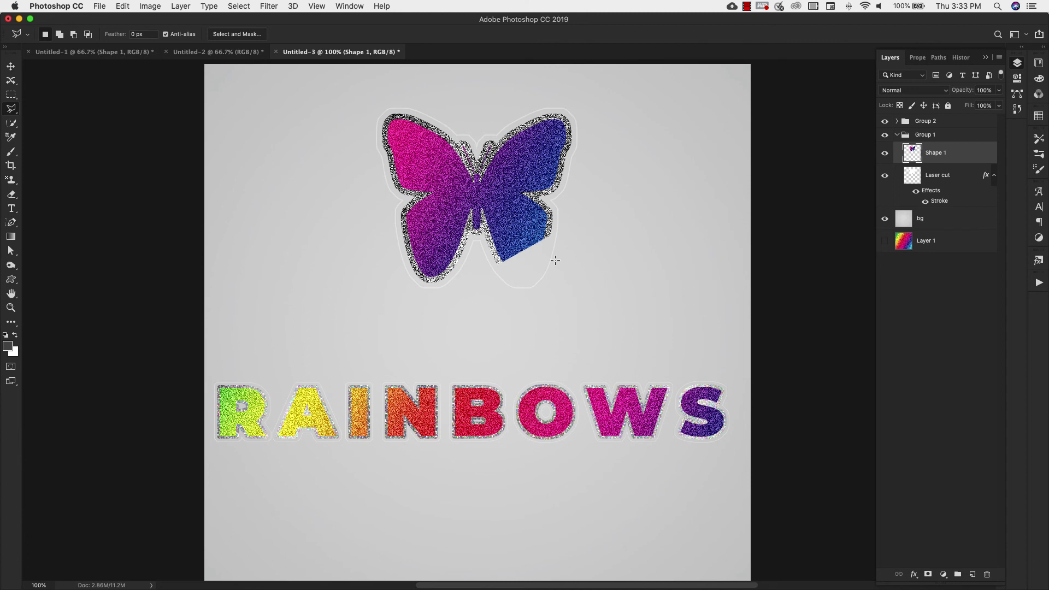
pyautogui.hotkey('ctrl', 'v')
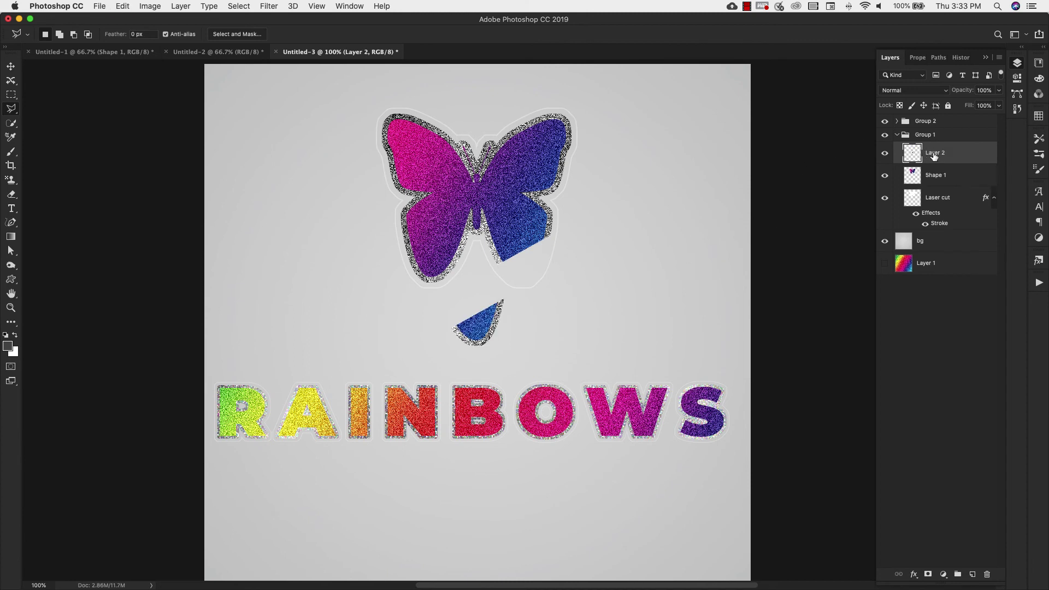
# - Move the pasted wing tip back to its original place on the butterfly and rotate it 180°
pyautogui.press('v')
pyautogui.moveTo(471, 325); pyautogui.dragTo(516, 262)
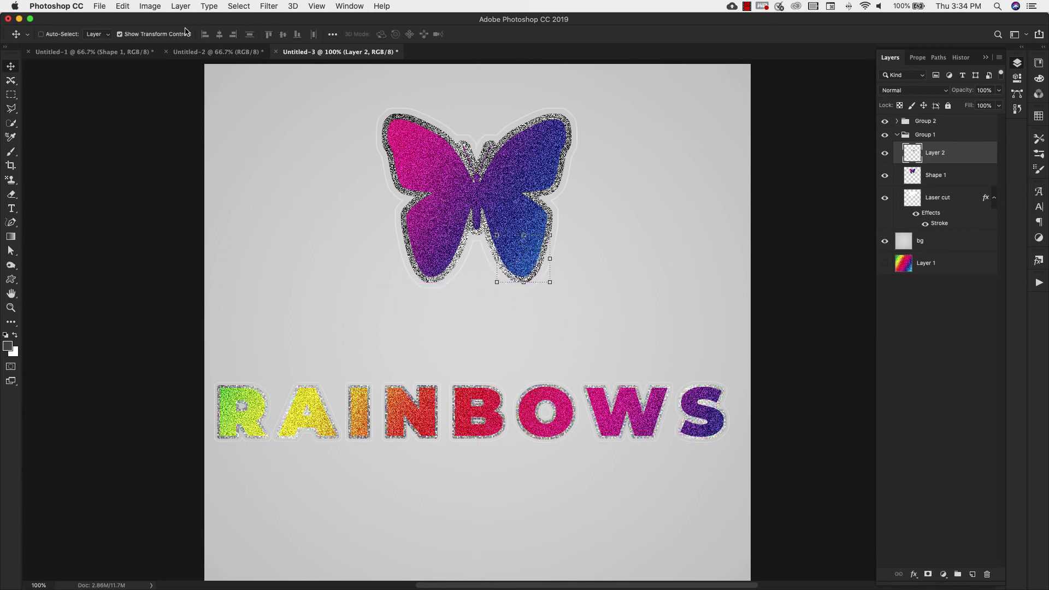
pyautogui.click(122, 6)
pyautogui.moveTo(186, 261)
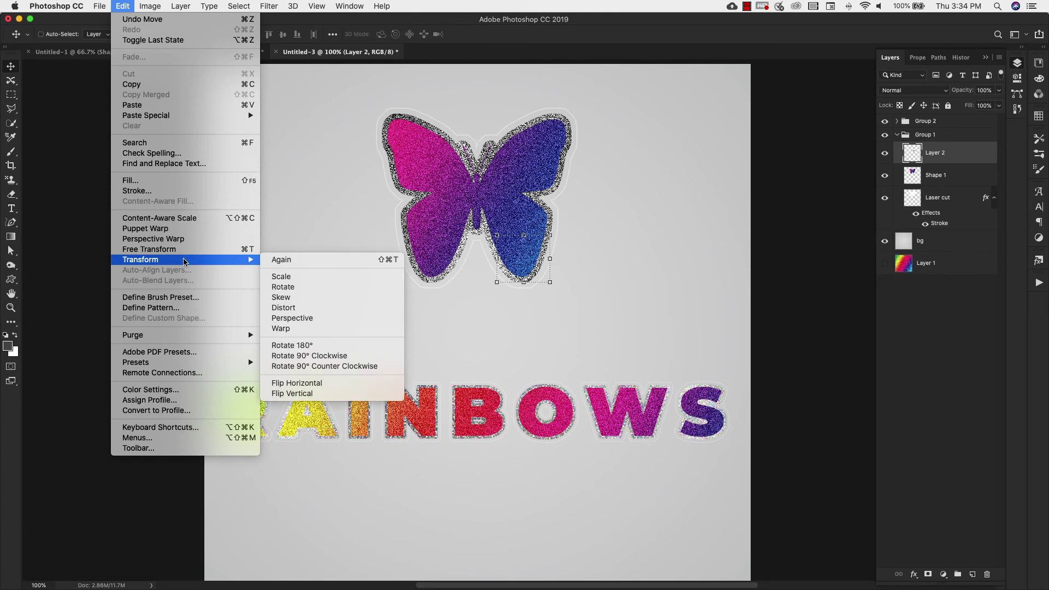
pyautogui.click(292, 346)
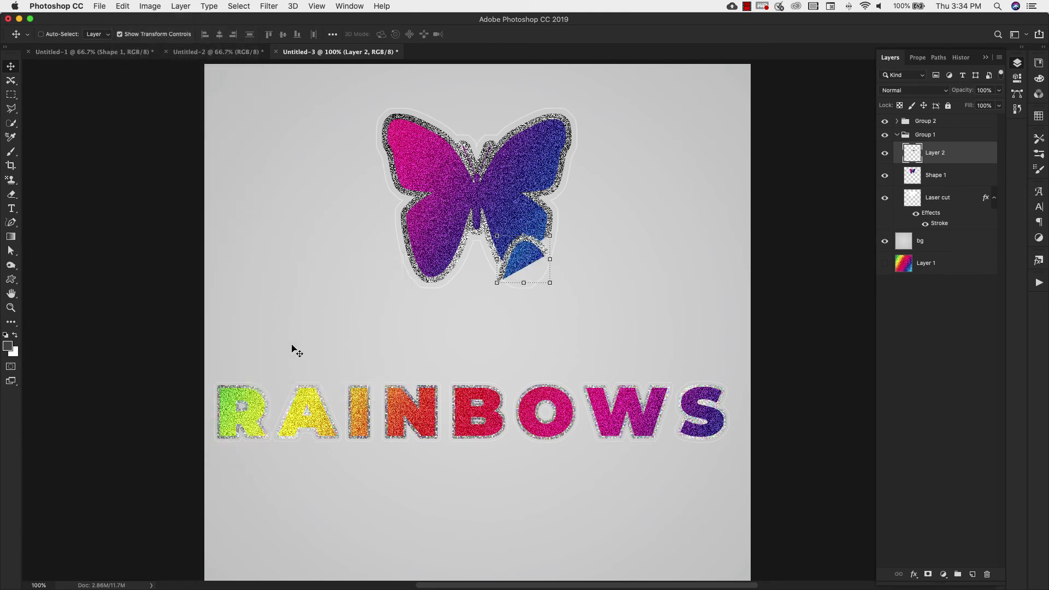
# - Align the rotated wing tip with the cut edge of the lower right wing so it looks folded over
pyautogui.moveTo(525, 250); pyautogui.dragTo(529, 230)
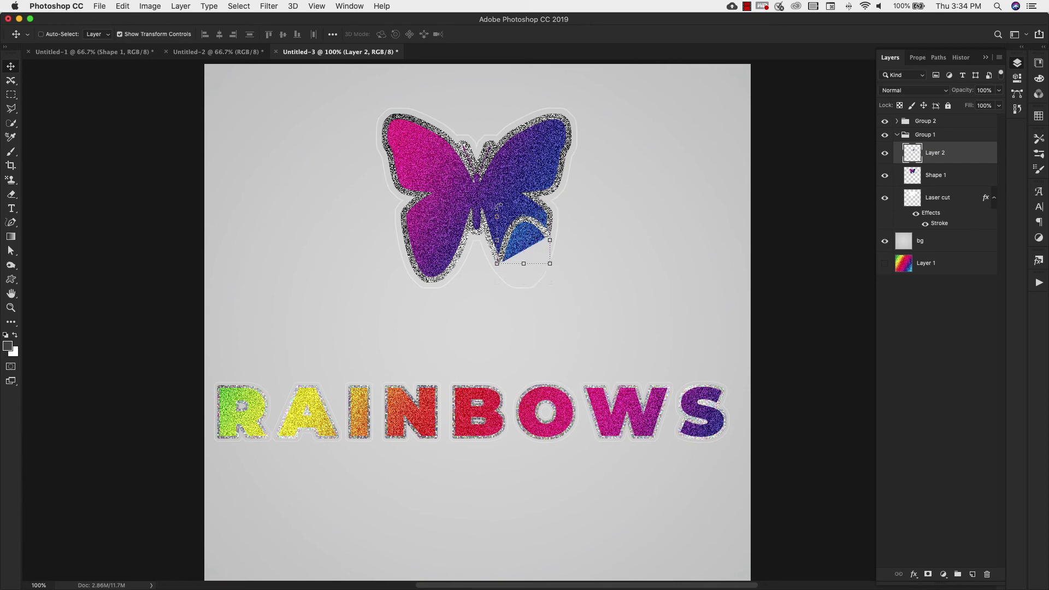
pyautogui.press('z')
pyautogui.click(514, 227)
pyautogui.press('v')
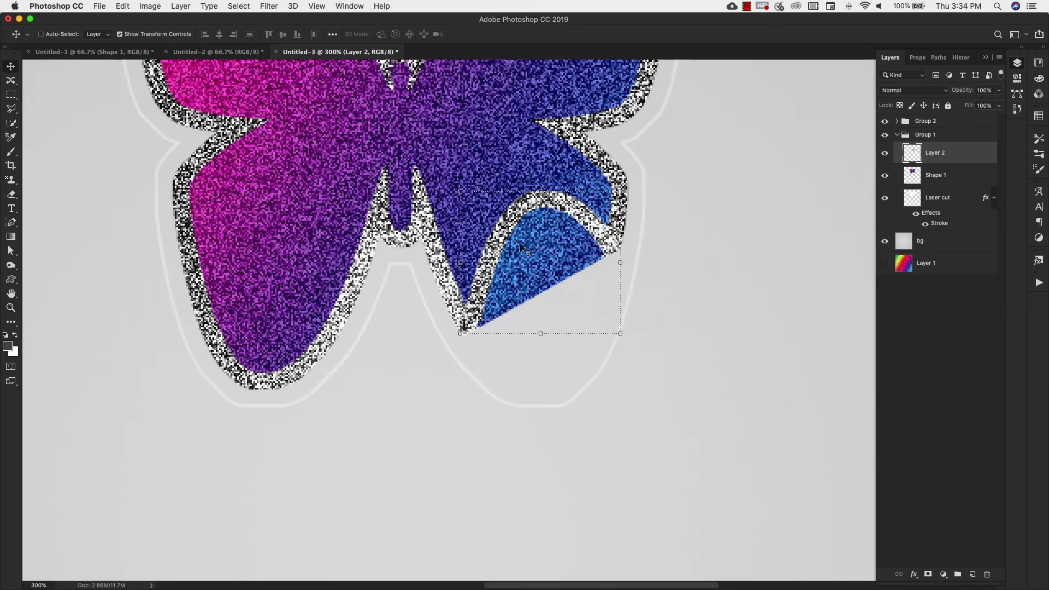
pyautogui.moveTo(573, 252); pyautogui.dragTo(574, 251)
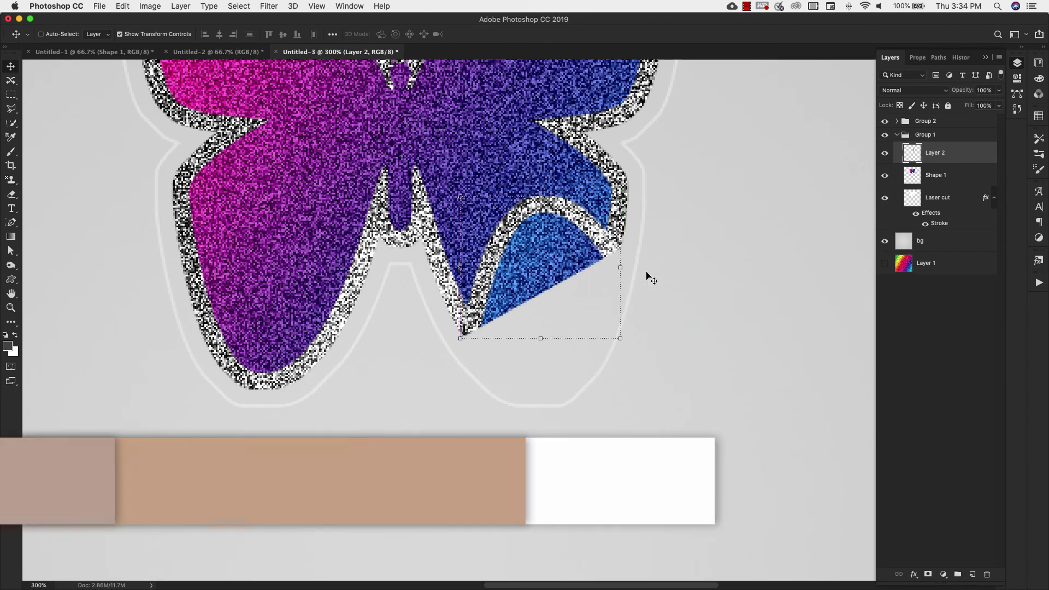
# - Add a Gradient Overlay to the folded wing tip on Layer 2 using the Foreground to Background gradient
pyautogui.press('z')
pyautogui.press('super+0')
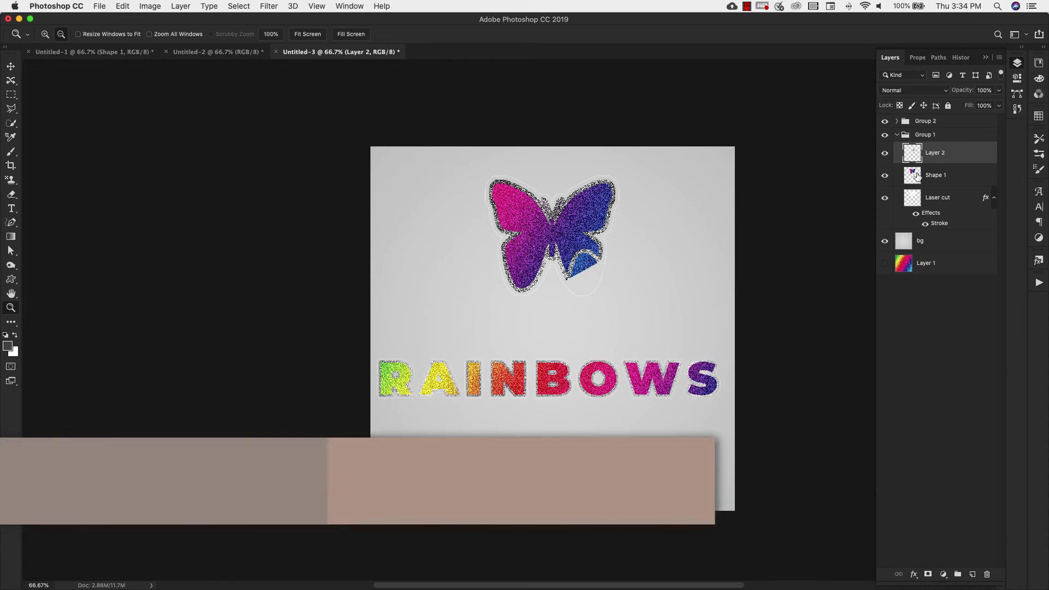
pyautogui.doubleClick(972, 155)
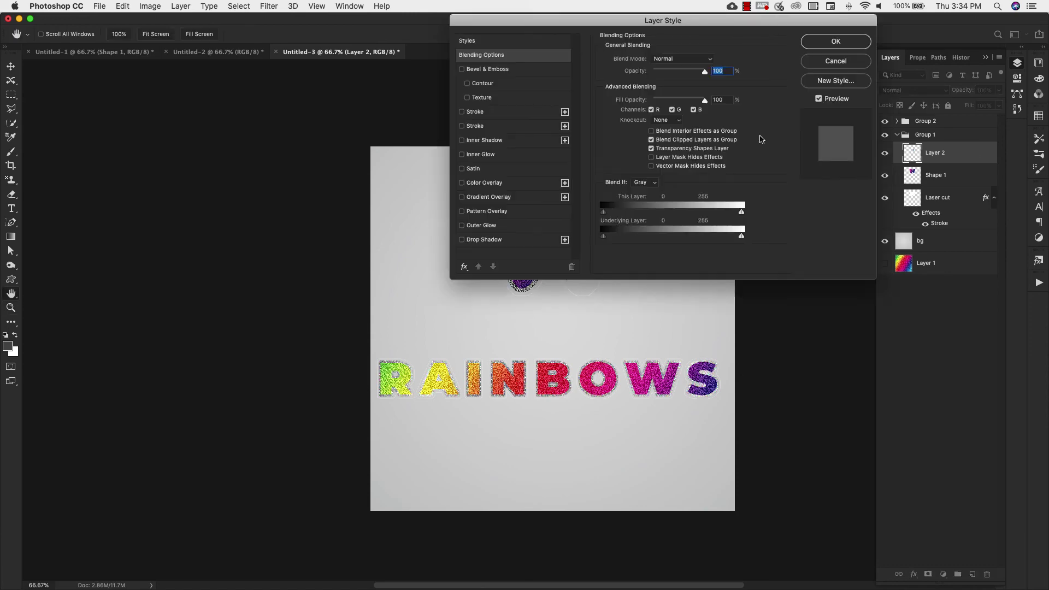
pyautogui.click(462, 197)
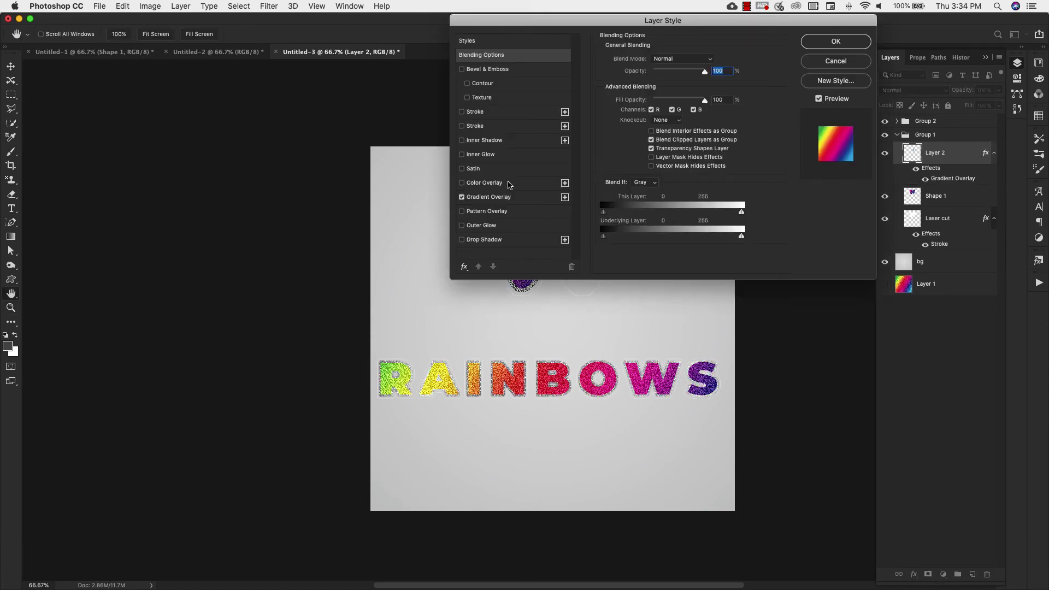
pyautogui.moveTo(548, 22); pyautogui.dragTo(157, 43)
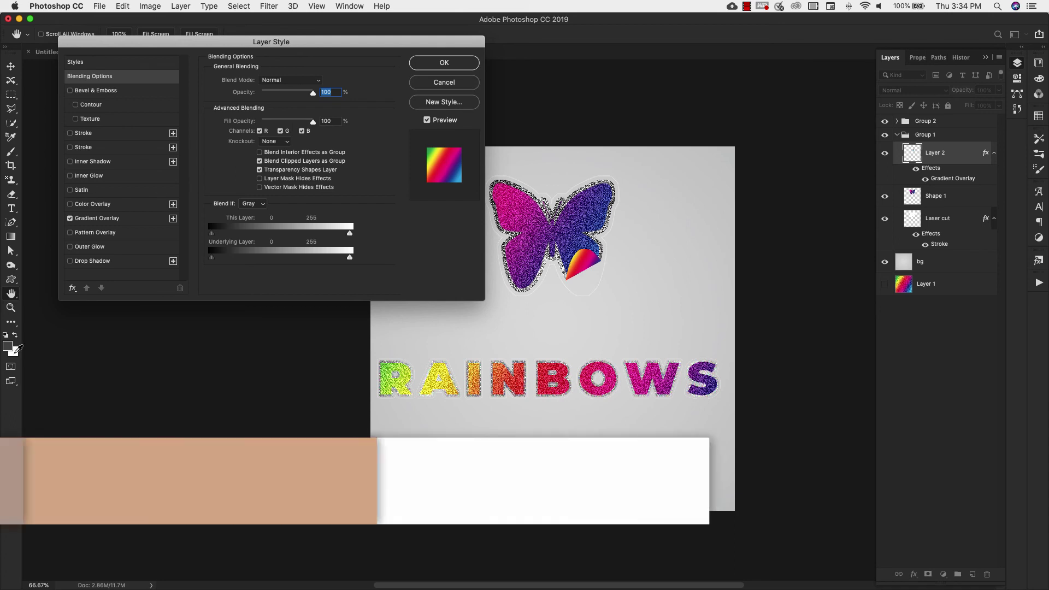
pyautogui.click(106, 219)
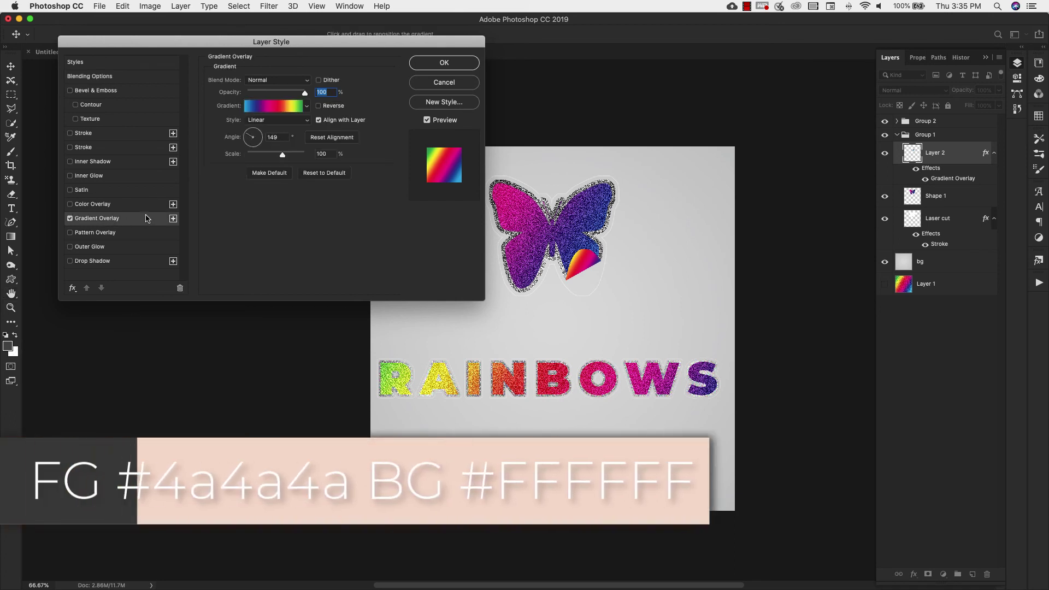
pyautogui.click(307, 107)
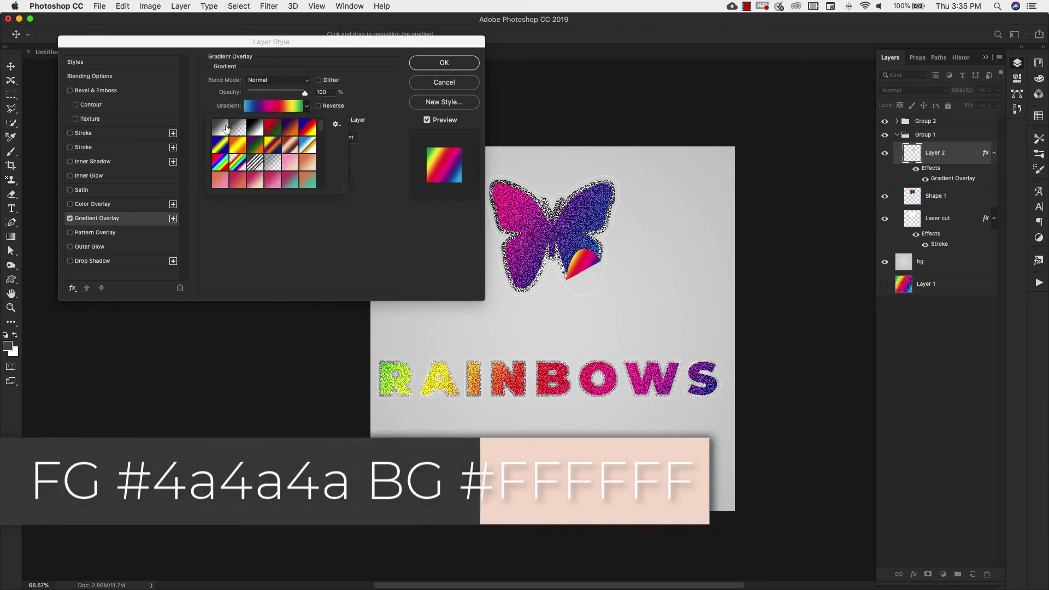
pyautogui.click(223, 128)
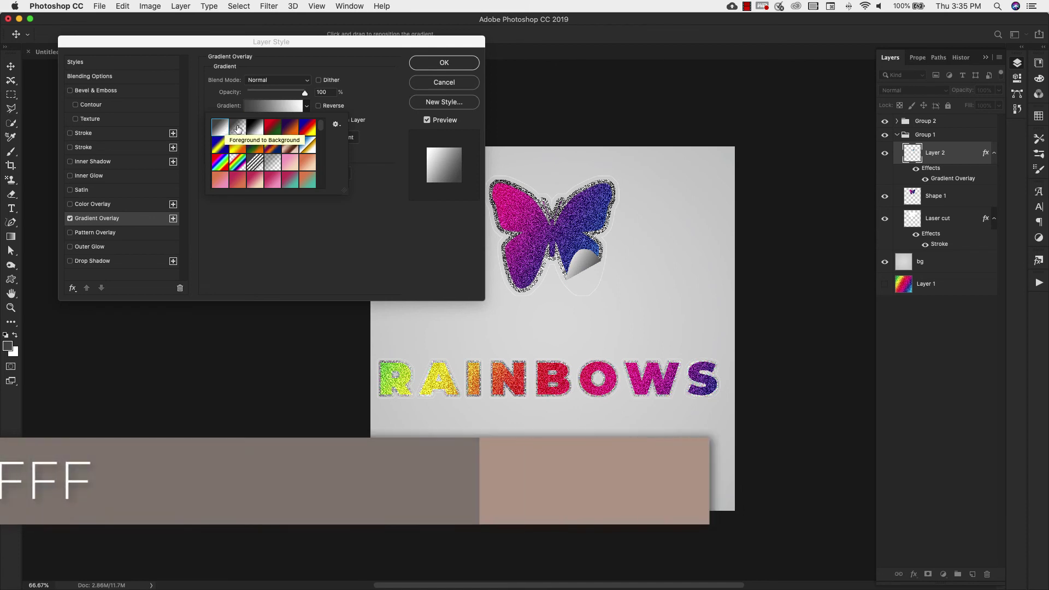
pyautogui.press('Return')
# - Set the wing tip's gradient overlay angle to 124° and rasterize the layer style of Layer 2
pyautogui.click(260, 145)
pyautogui.moveTo(260, 146); pyautogui.dragTo(248, 131)
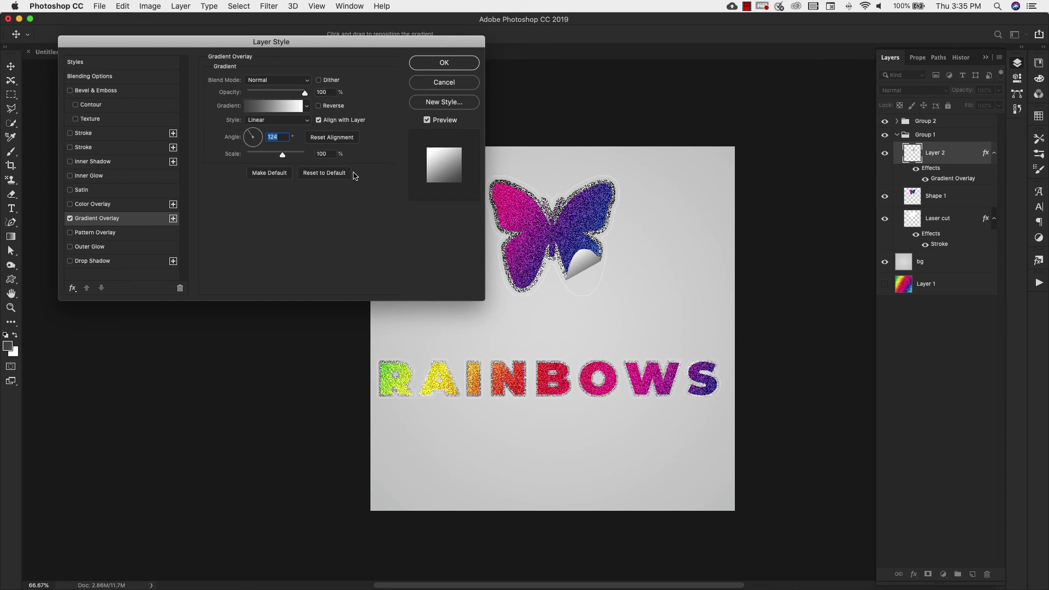
pyautogui.click(418, 66)
pyautogui.press('z')
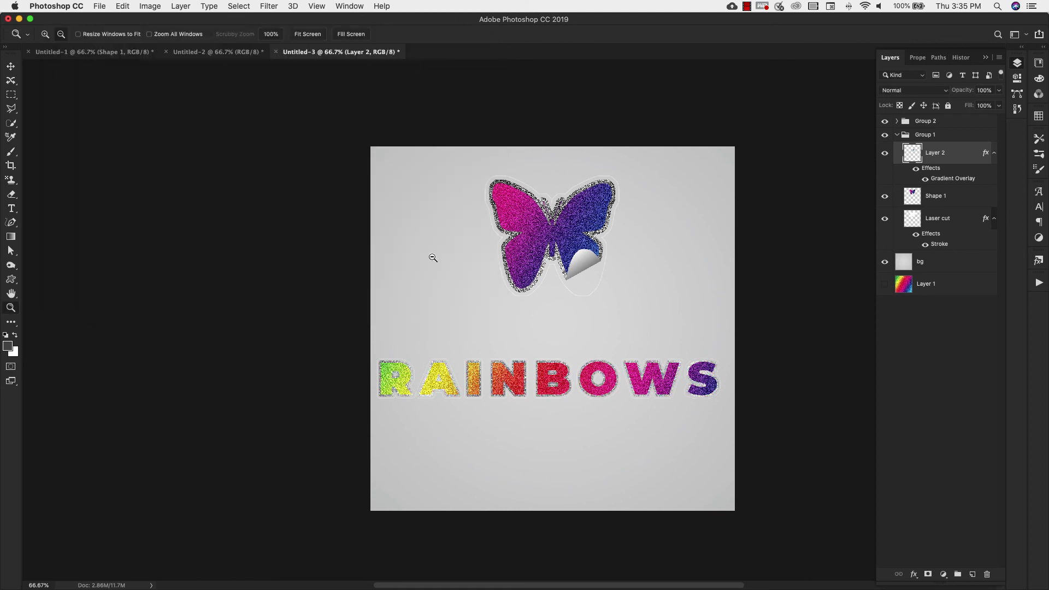
pyautogui.rightClick(960, 157)
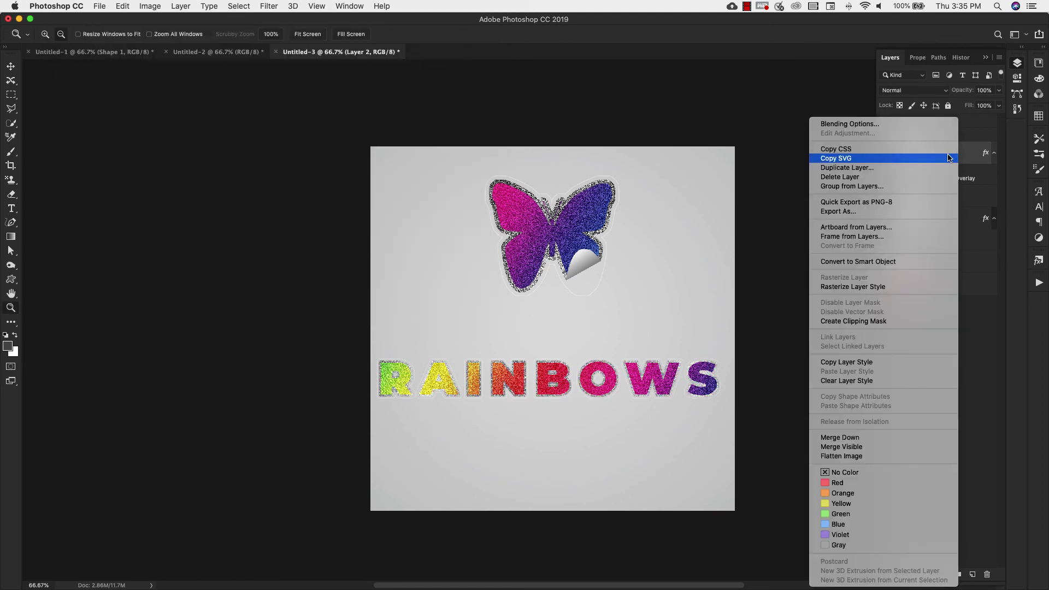
pyautogui.click(879, 286)
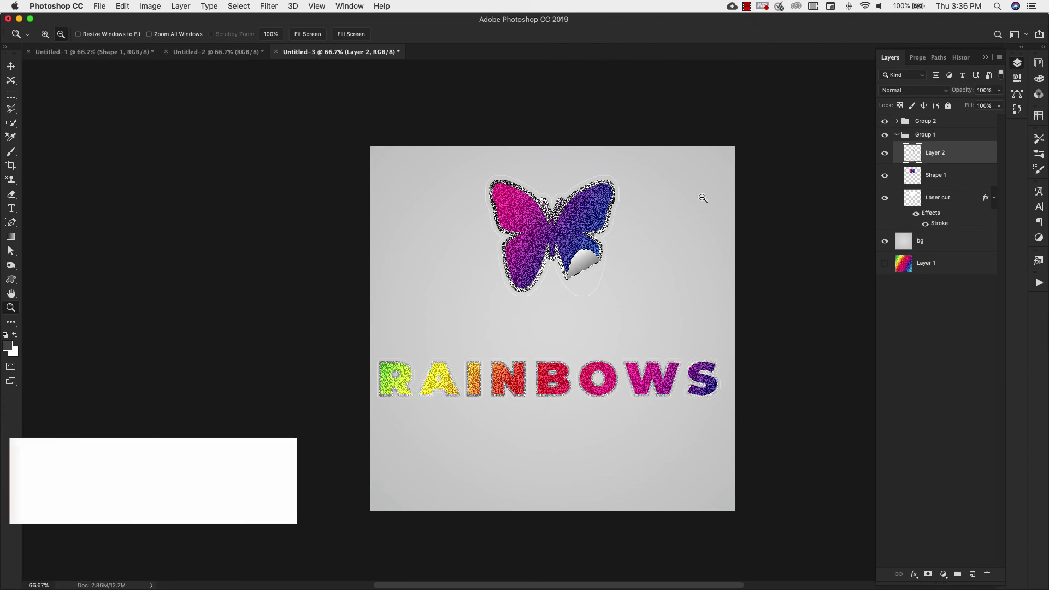
# - Set up a Soft Round Pressure brush with 50% opacity and 50% flow, and shade a reflection onto the folded wing tip
pyautogui.press('b')
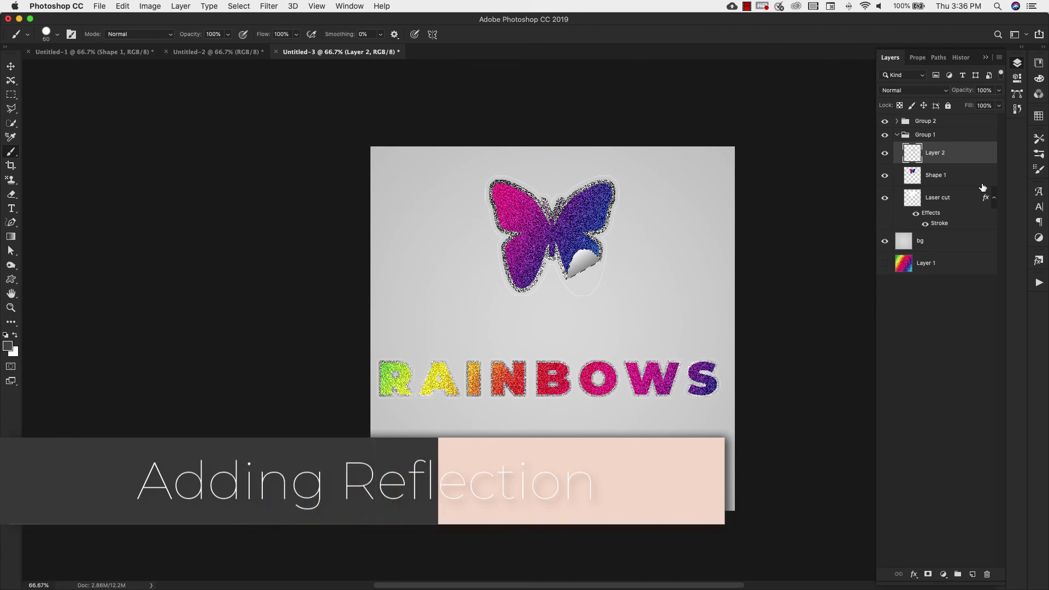
pyautogui.click(1042, 156)
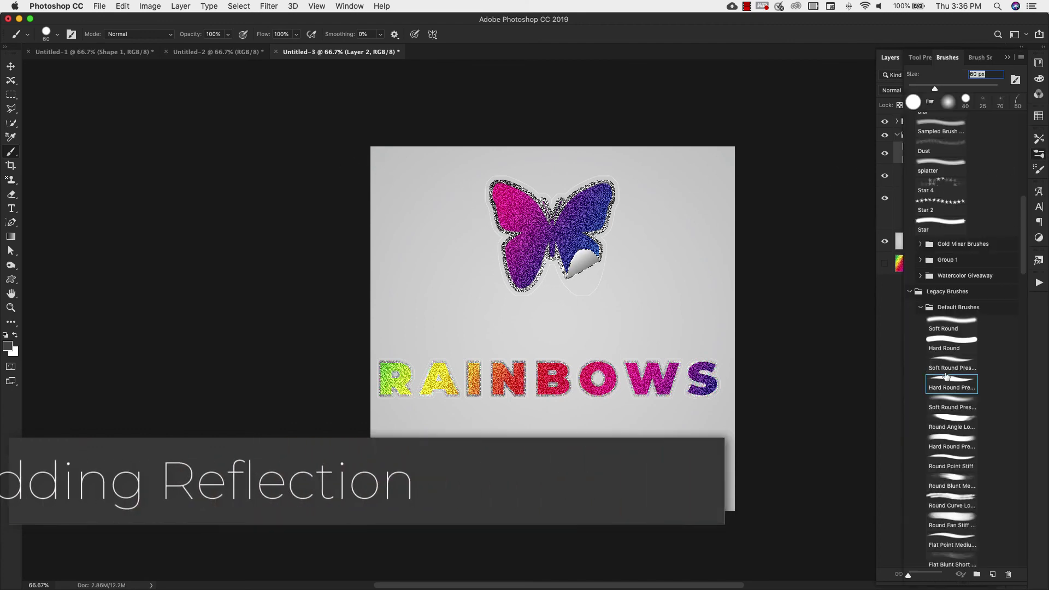
pyautogui.click(922, 404)
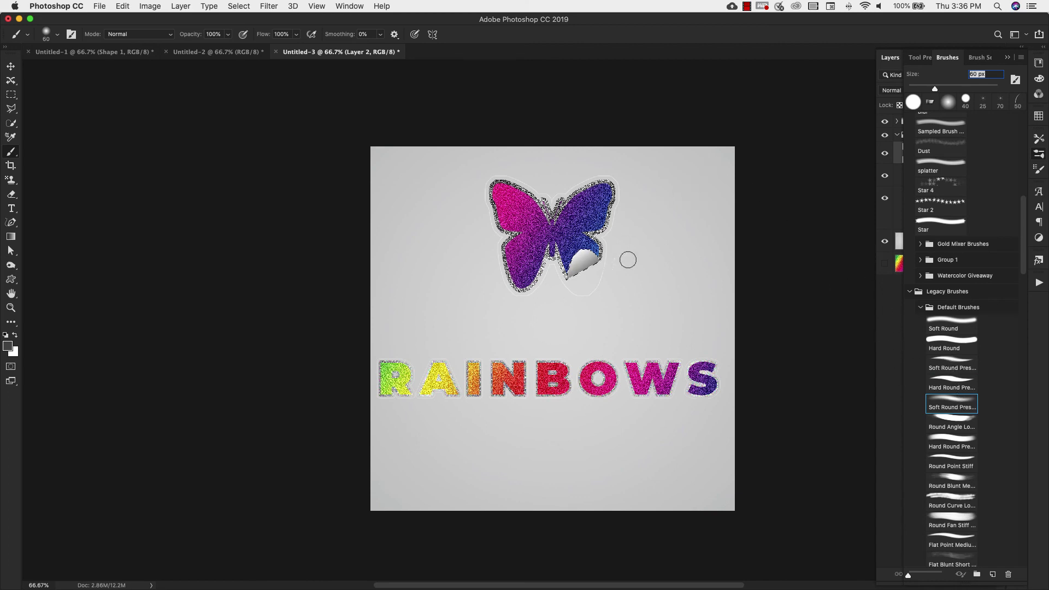
pyautogui.click(227, 34)
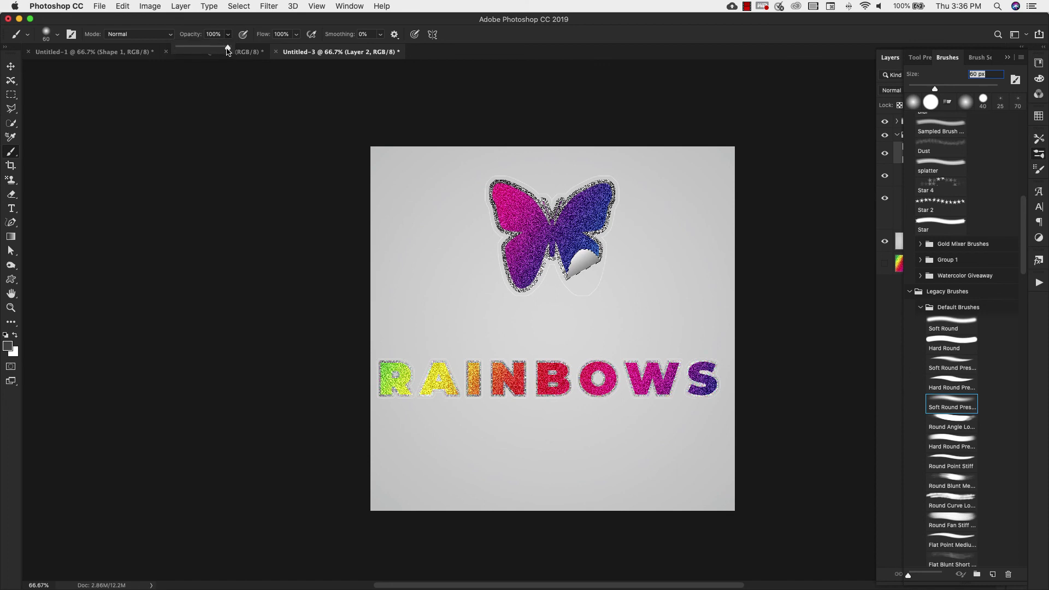
pyautogui.moveTo(229, 48)
pyautogui.mouseDown()
pyautogui.moveTo(200, 53)
pyautogui.moveTo(223, 50)
pyautogui.mouseUp()
pyautogui.click(298, 35)
pyautogui.moveTo(296, 49); pyautogui.dragTo(276, 51)
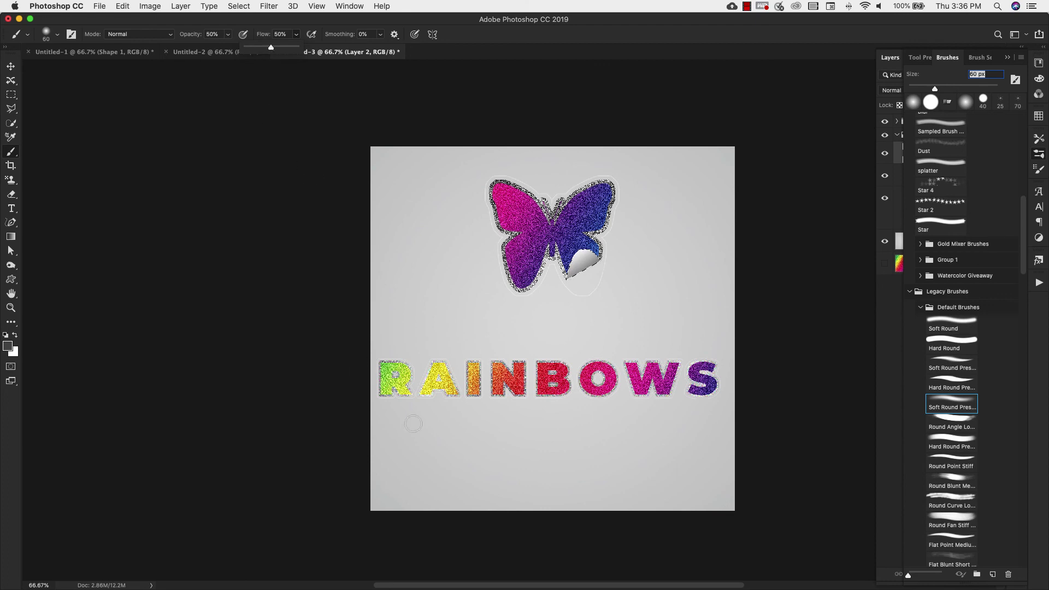
pyautogui.press('z')
pyautogui.click(571, 237)
pyautogui.press('b')
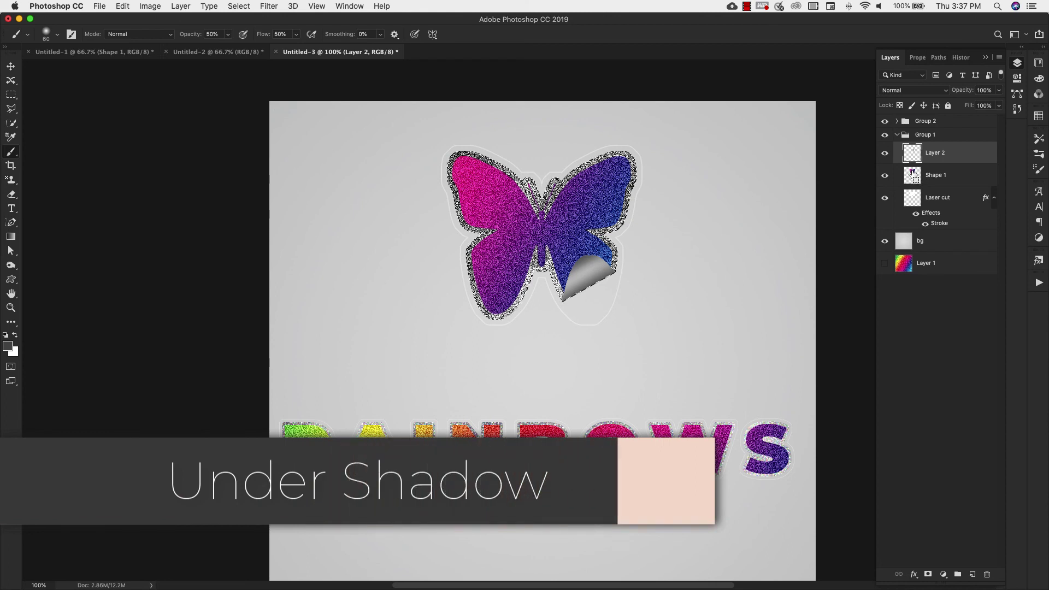
# - Create a new layer in Group 1 between Layer 2 and Shape 1, checking Layer 2's visibility, and keep the new layer active
pyautogui.click(973, 574)
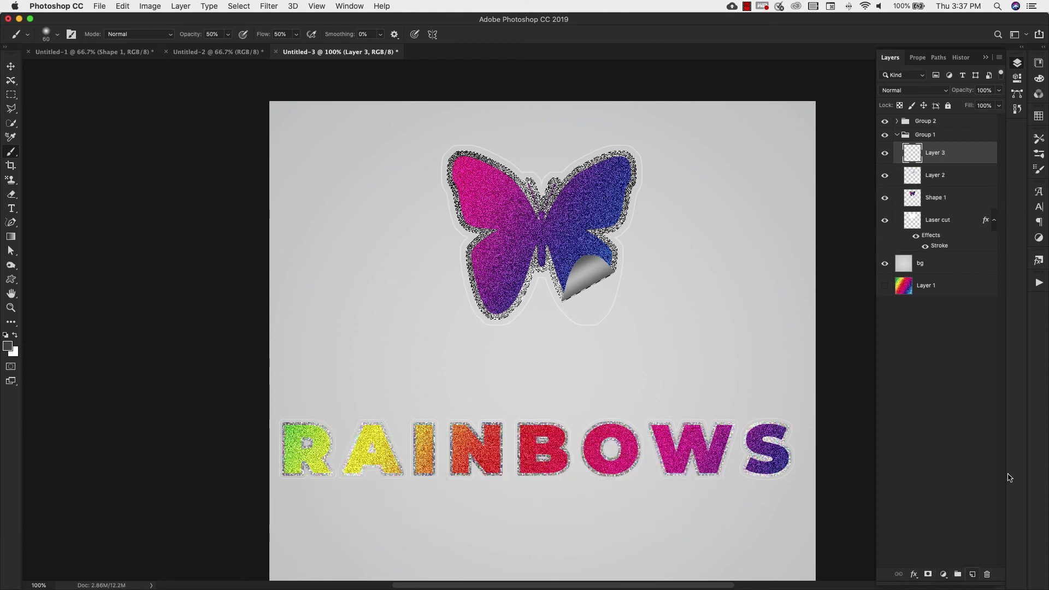
pyautogui.moveTo(969, 146); pyautogui.dragTo(919, 170)
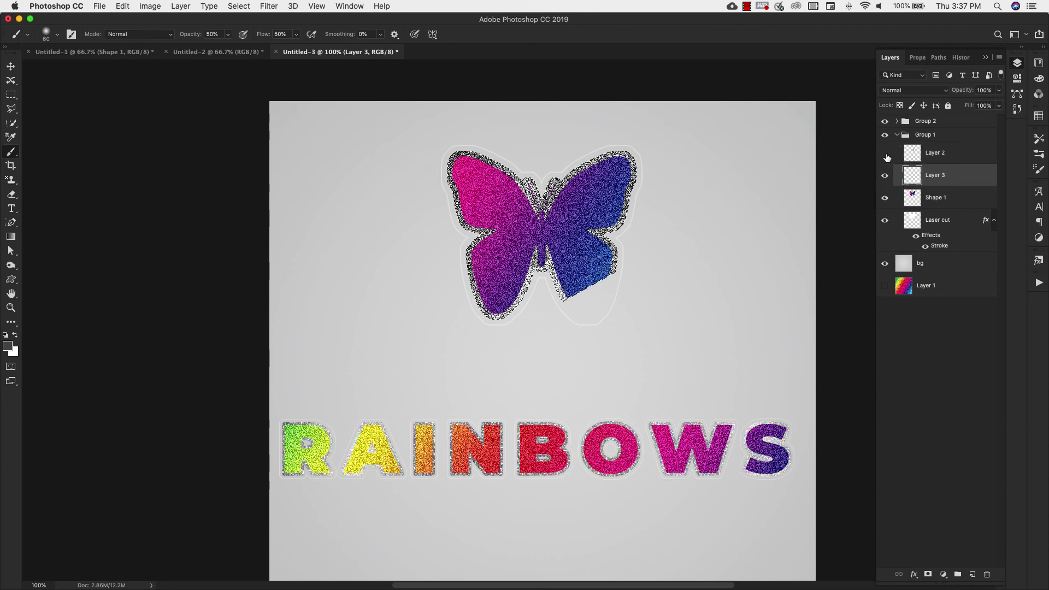
pyautogui.click(920, 156)
pyautogui.click(949, 175)
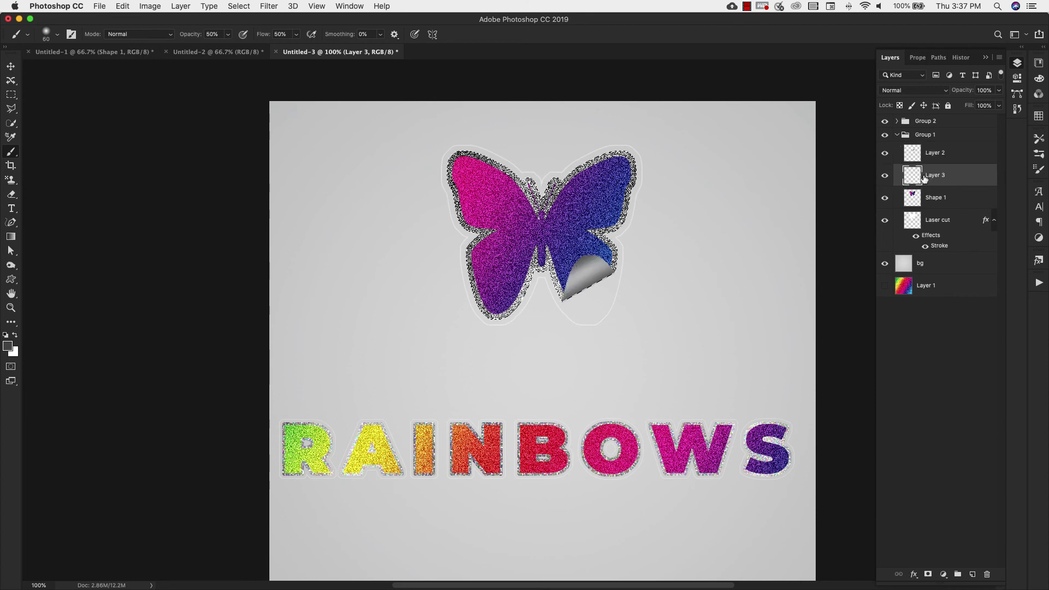